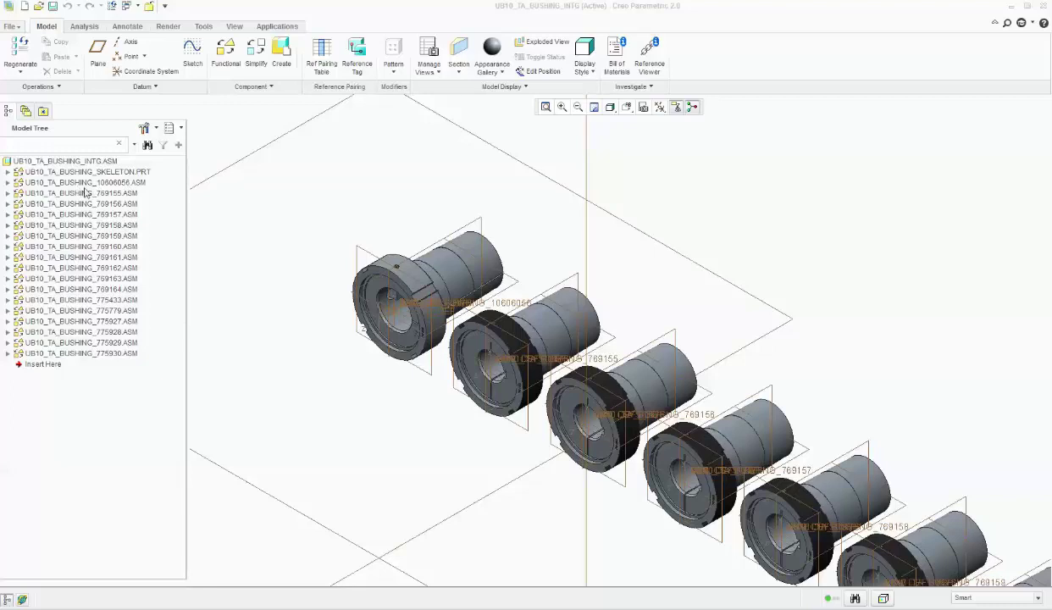
Step: Start renaming UB10_TA_BUSHING_INTG.ASM on disk and in session, keeping its own name, to open the Assembly Rename settings
click(449, 255)
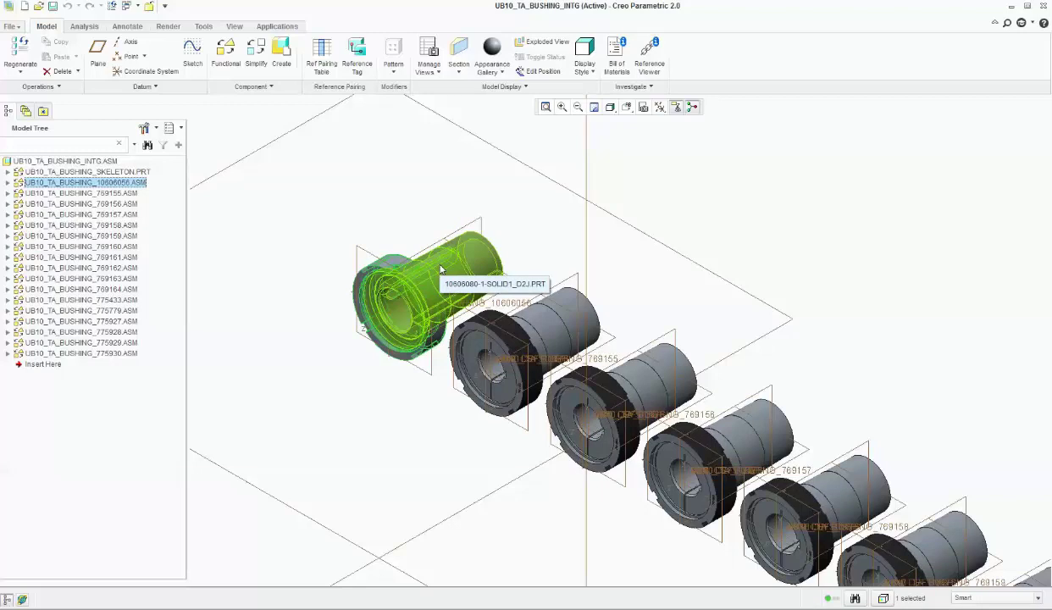
click(222, 138)
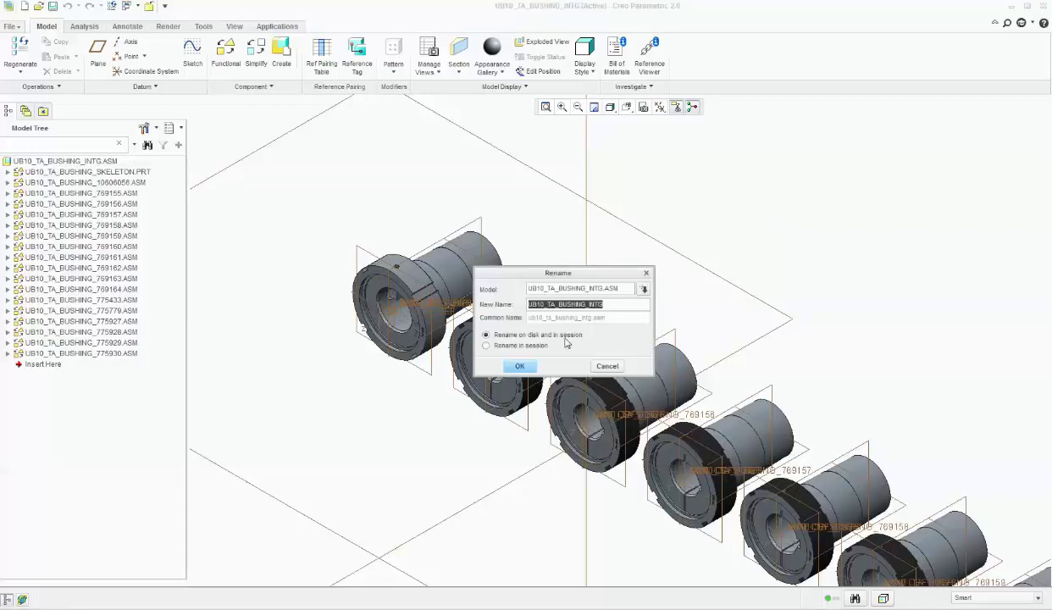
click(520, 367)
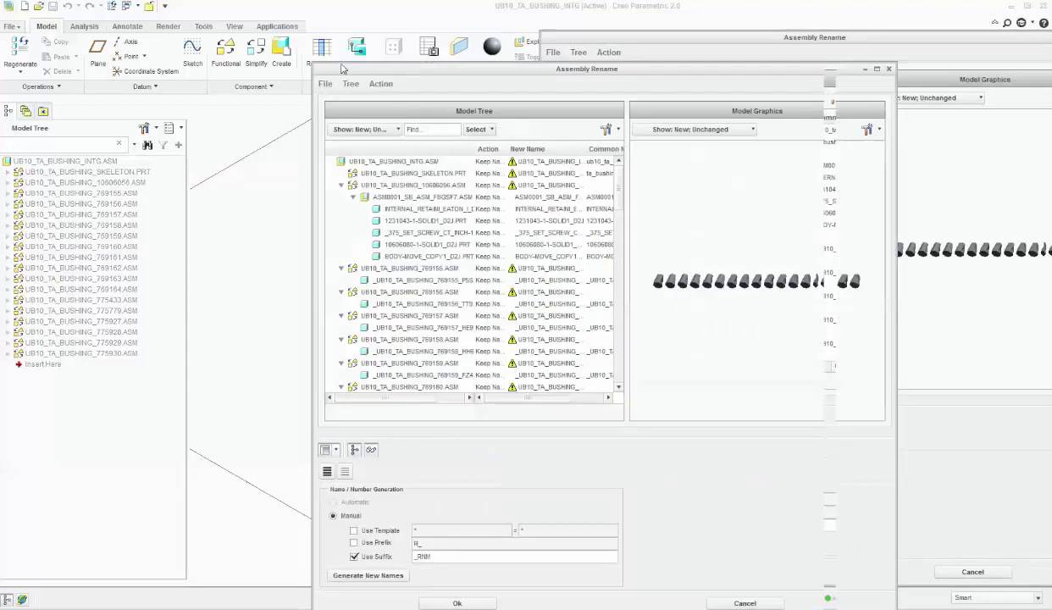
Step: Collapse every bushing subassembly in the rename tree and widen the dialog and its New Name column
click(293, 167)
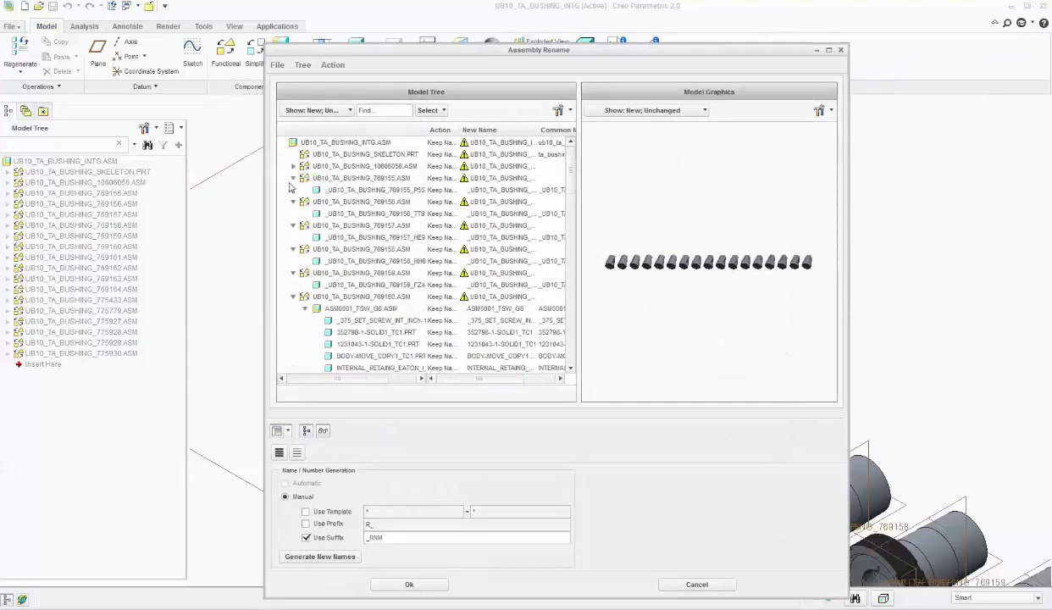
click(293, 178)
click(293, 190)
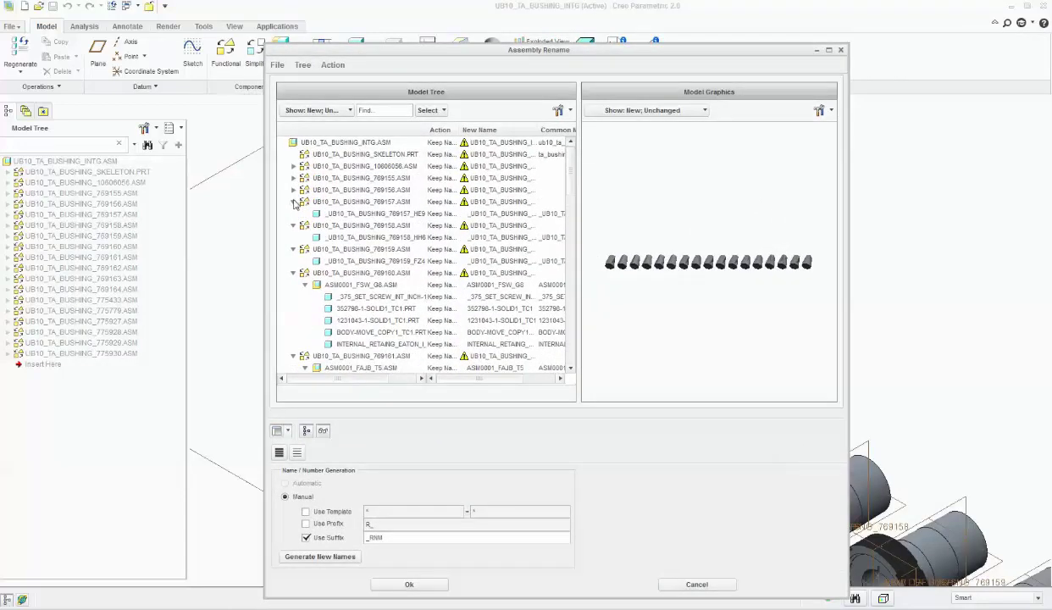
click(293, 201)
click(293, 213)
click(293, 226)
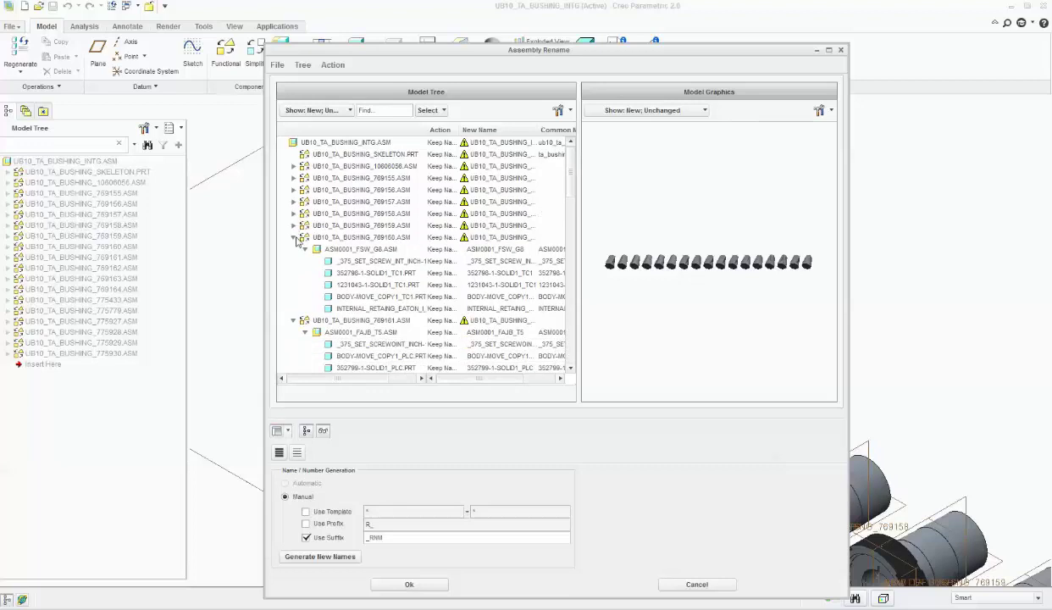
click(294, 237)
click(293, 249)
click(293, 261)
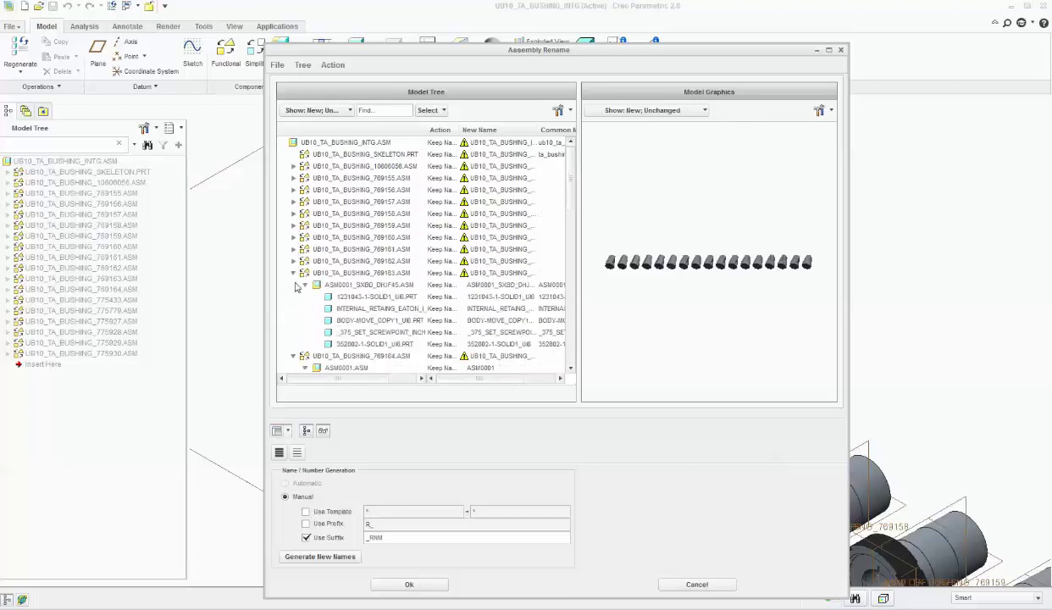
click(294, 272)
click(293, 285)
click(293, 296)
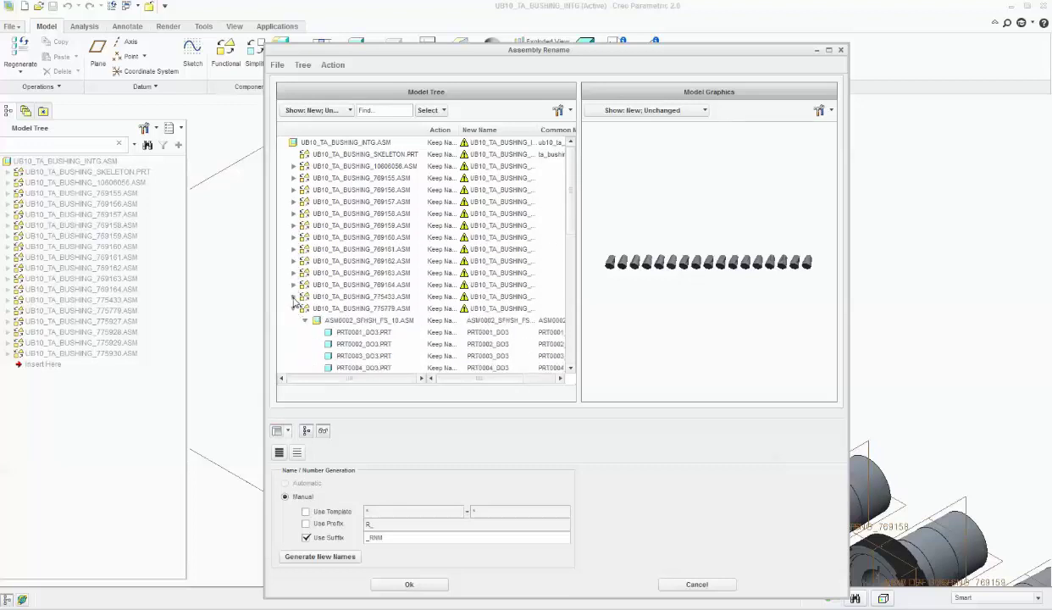
click(293, 308)
click(294, 320)
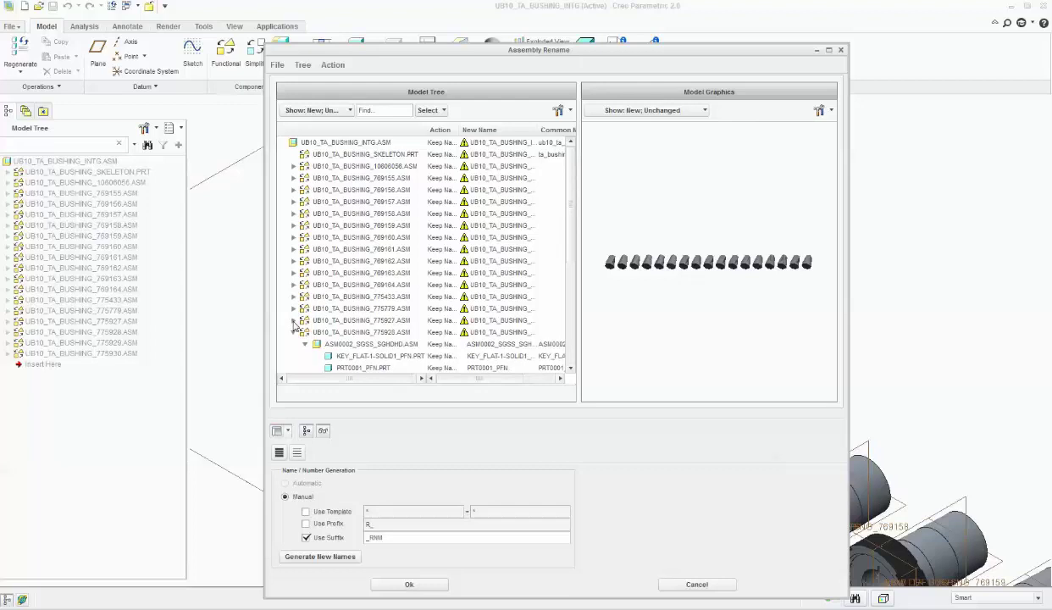
click(293, 333)
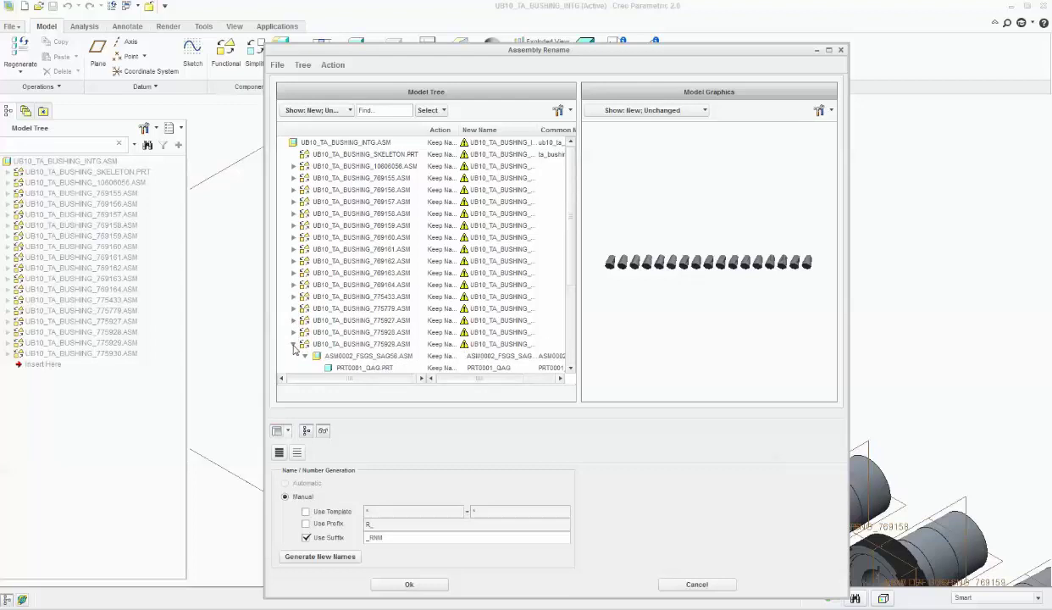
click(293, 344)
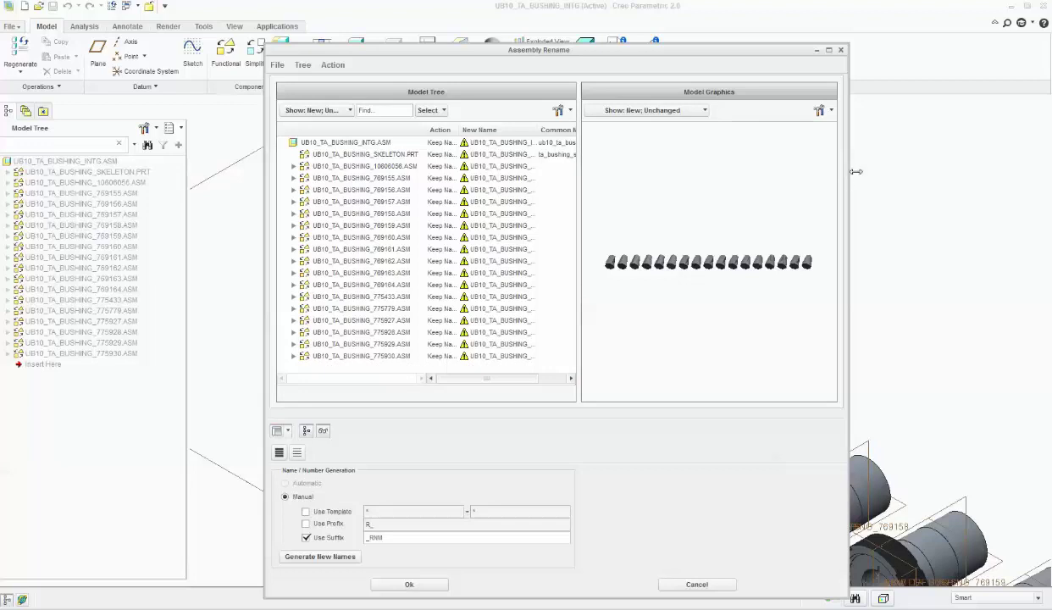
drag(849, 172, 928, 172)
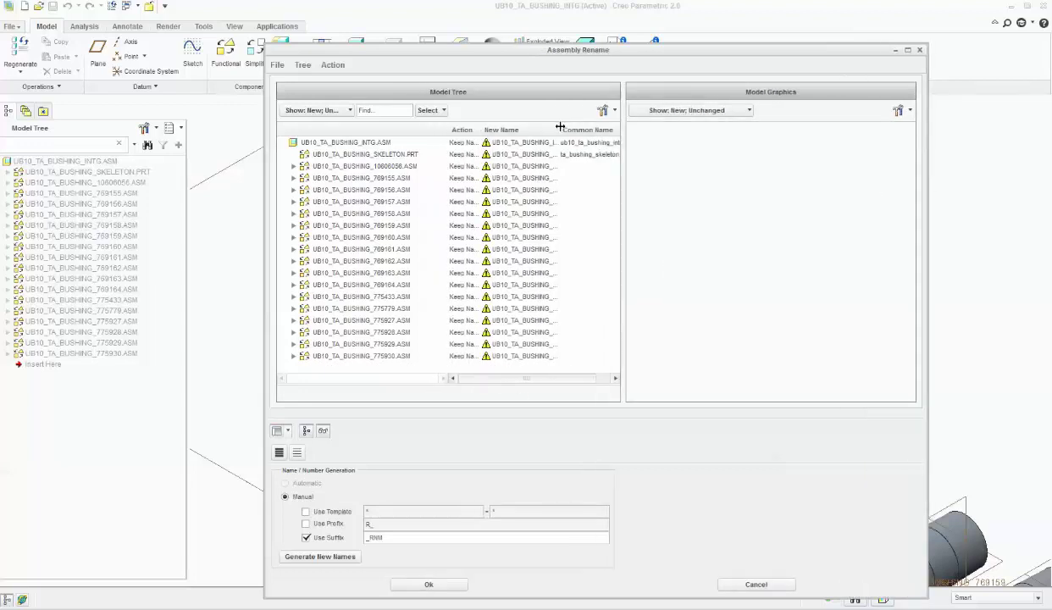
drag(560, 126, 613, 127)
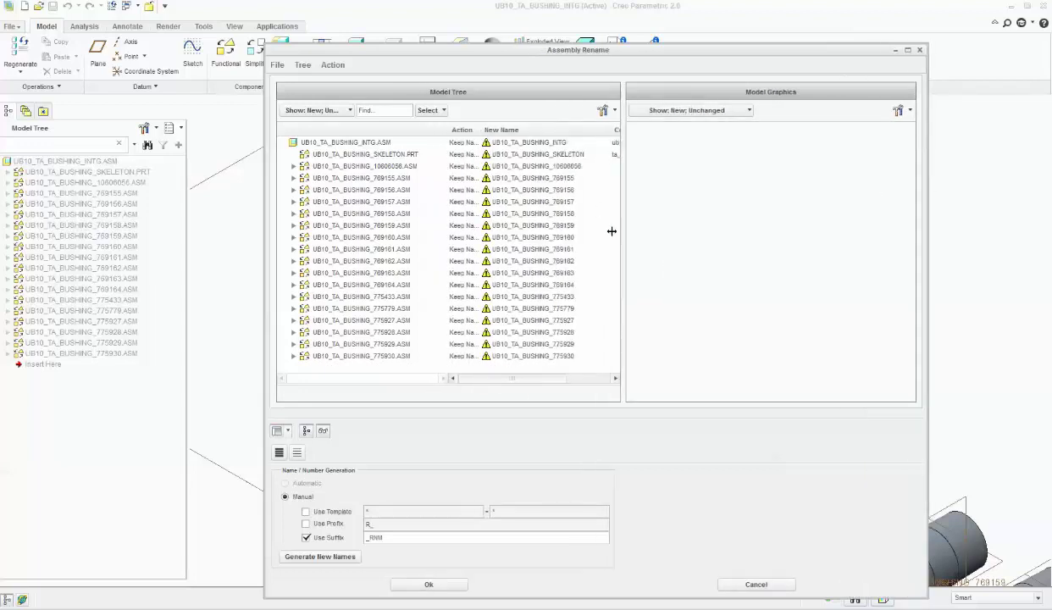
Step: Give subassembly 10606056 the new name UB10_TA_BUSHING_2750 and subassembly 769155 the new name UB10_TA_BUSHING_2000
double_click(564, 167)
drag(570, 167, 545, 167)
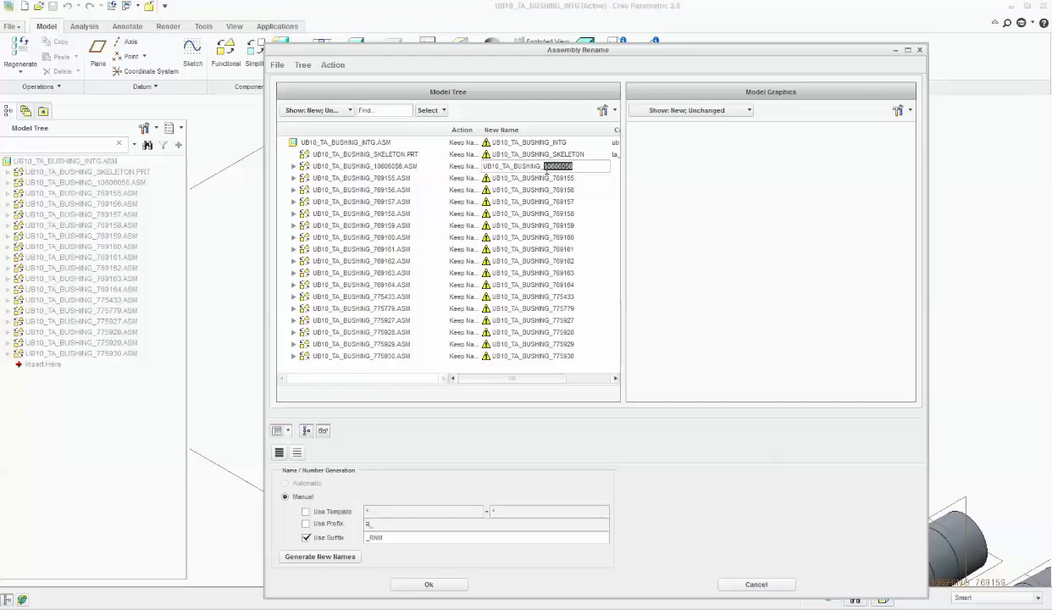
text(275)
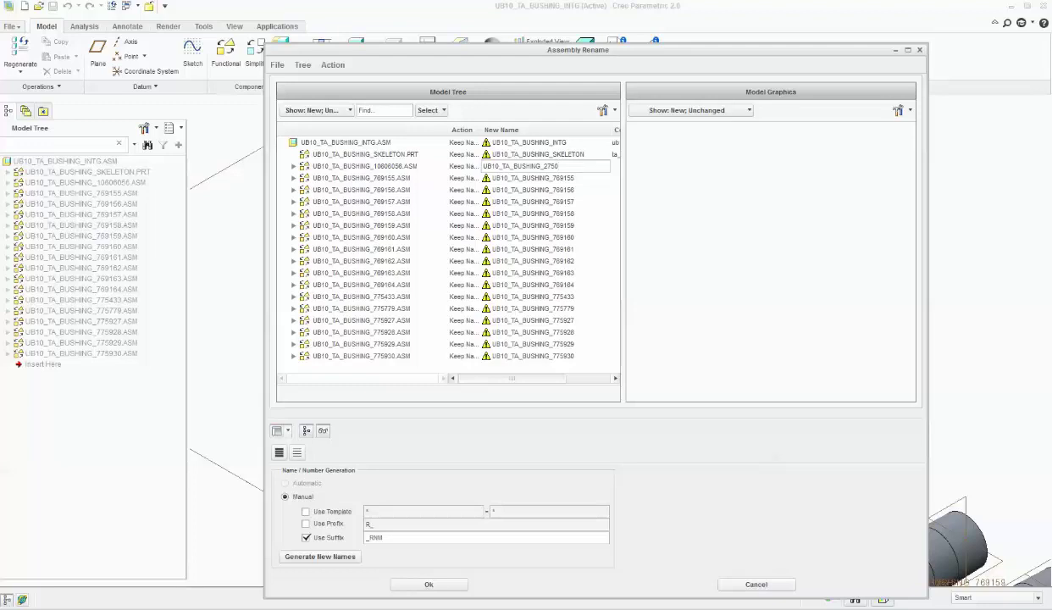
key(Return)
click(555, 178)
click(561, 178)
drag(565, 178, 543, 177)
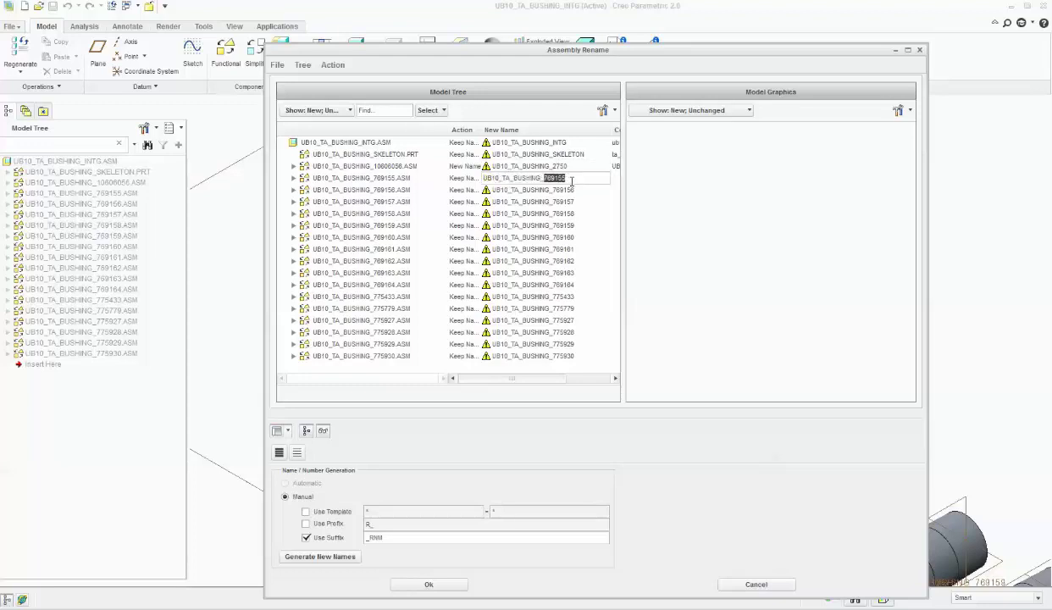
text(2000)
Step: Give subassembly 769156 the new name UB10_TA_BUSHING_2188 and subassembly 769157 the new name UB10_TA_BUSHING_2250
click(536, 190)
click(547, 190)
drag(565, 189, 548, 194)
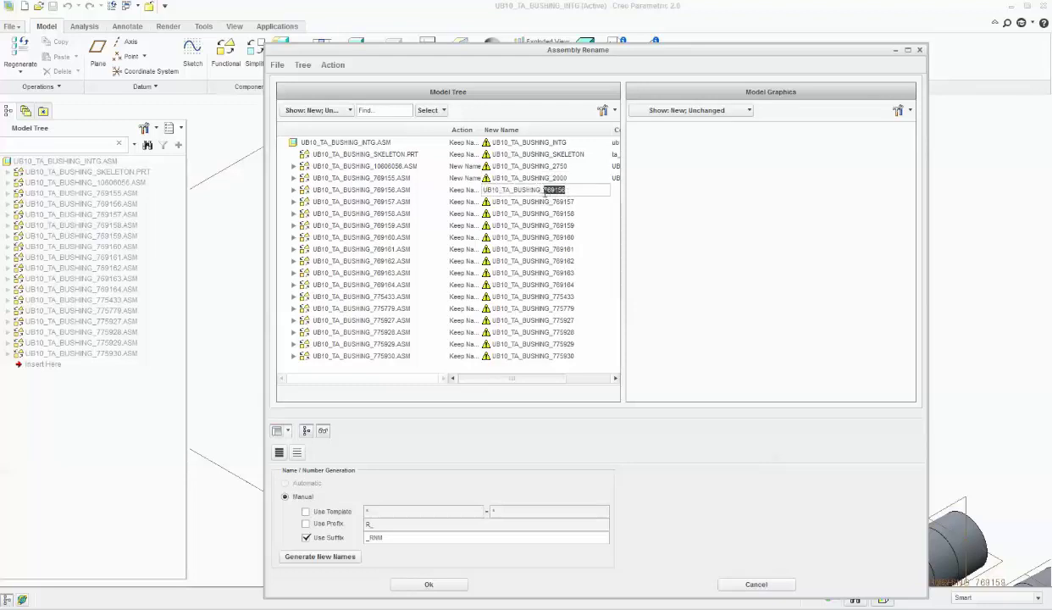
text(2180)
click(540, 201)
click(547, 202)
drag(565, 202, 544, 205)
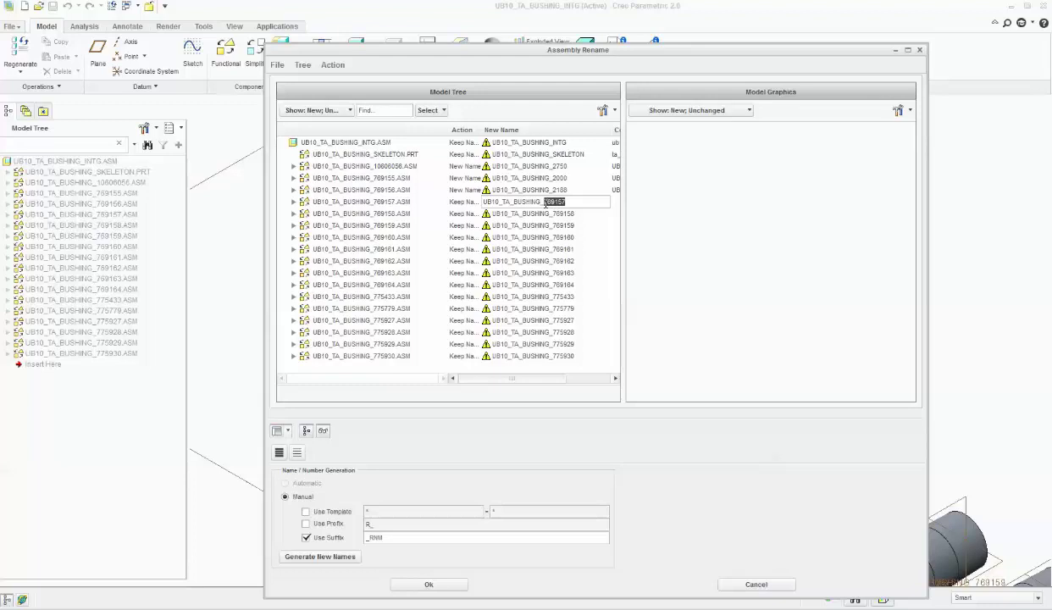
text(2250)
key(Return)
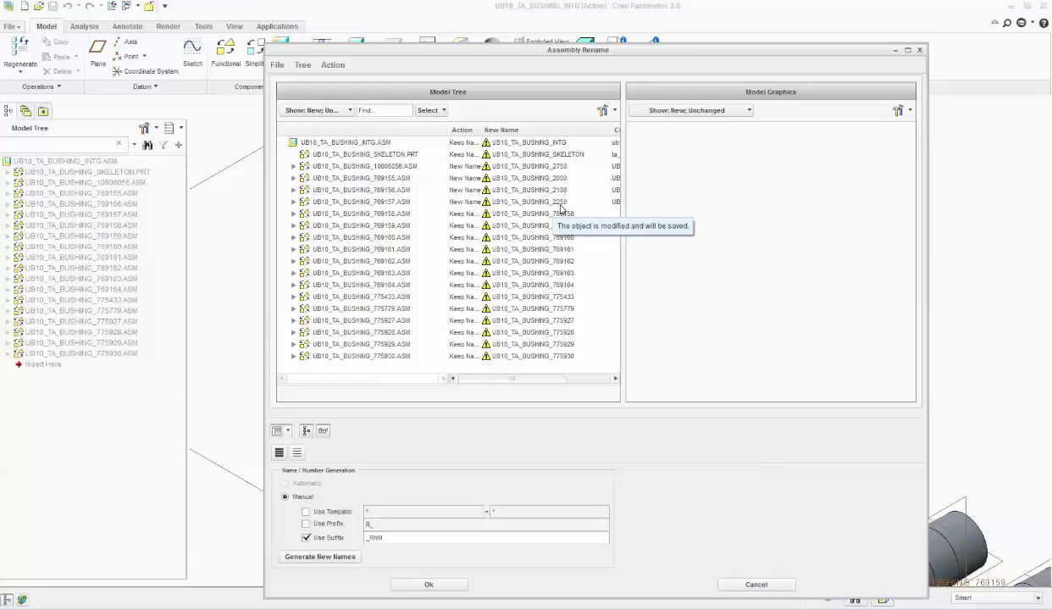
Step: Give subassemblies 769158 through 775779, in order, new names ending in 2438, 2500, 2688, 2938, 3000, 3188, 3438, 80MM and 70MM
click(561, 211)
drag(565, 214, 545, 217)
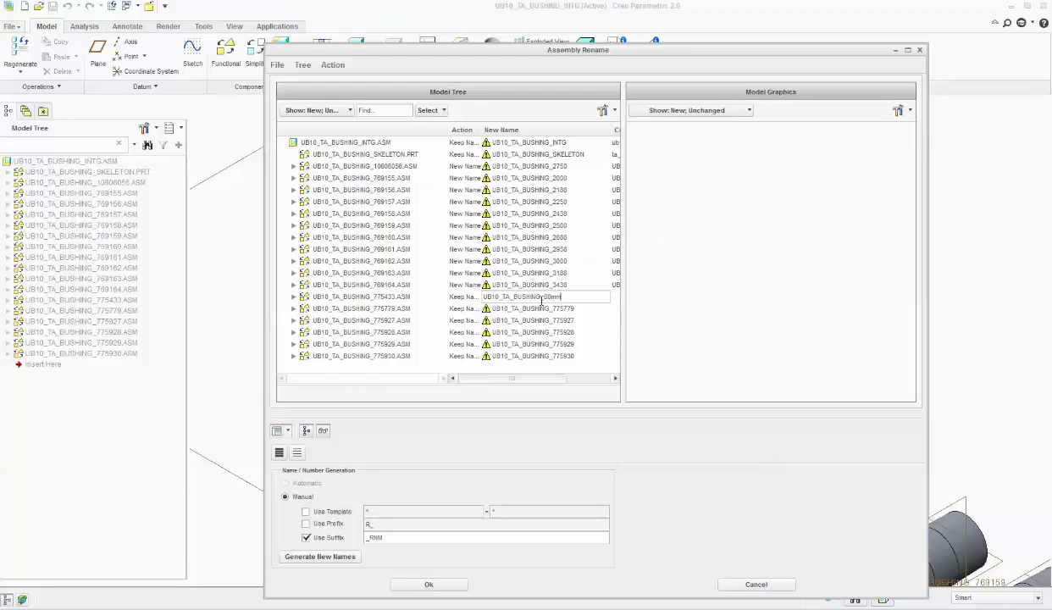
click(566, 308)
drag(566, 308, 545, 311)
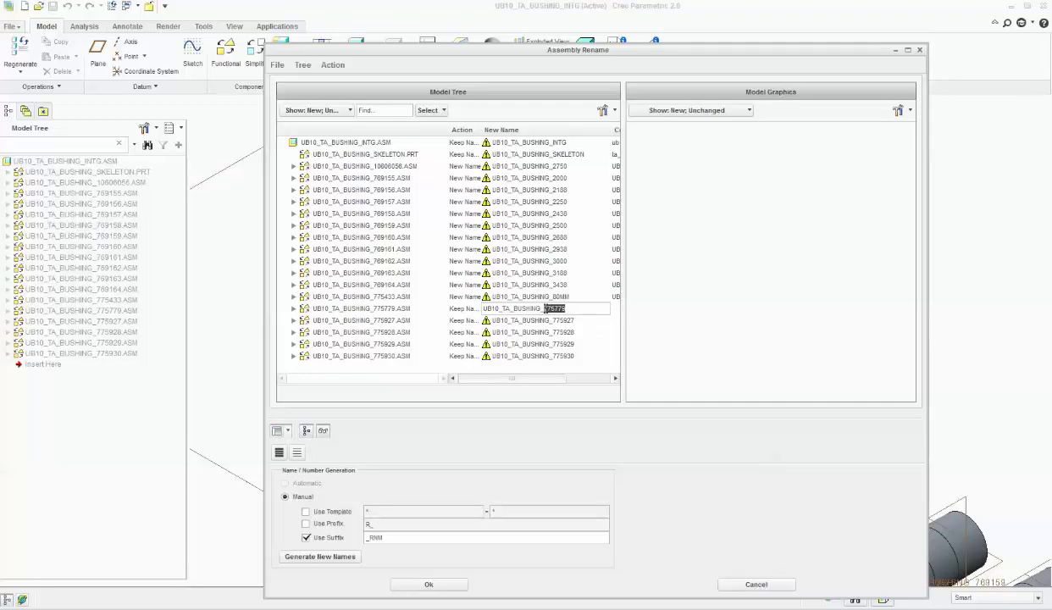
text(70MM)
Step: Give subassembly 775927 the new name UB10_TA_BUSHING_60MM and subassembly 775928 the new name UB10_TA_BUSHING_65MM
click(543, 320)
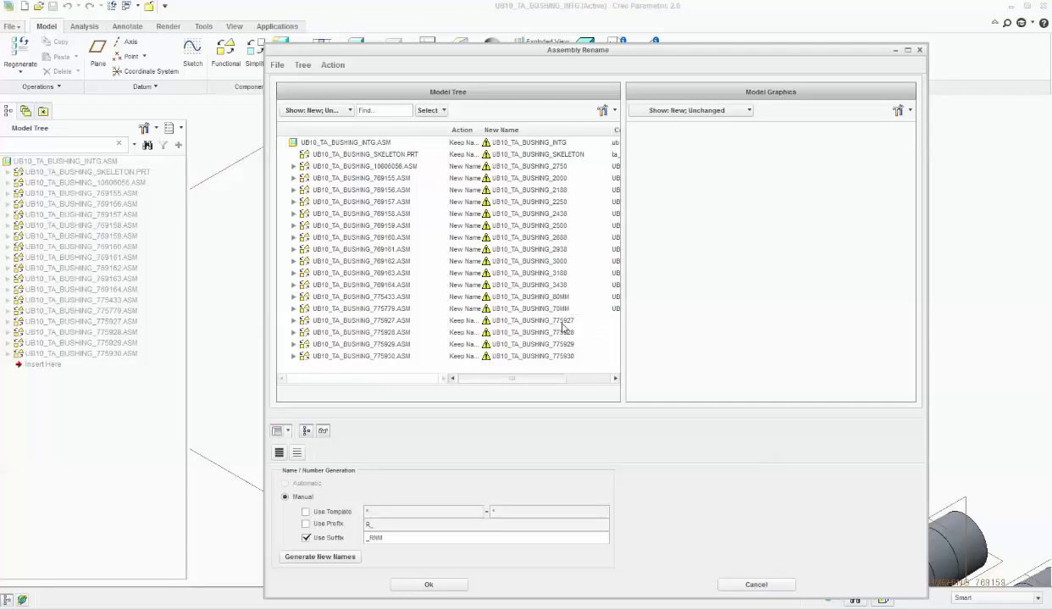
drag(571, 323, 545, 325)
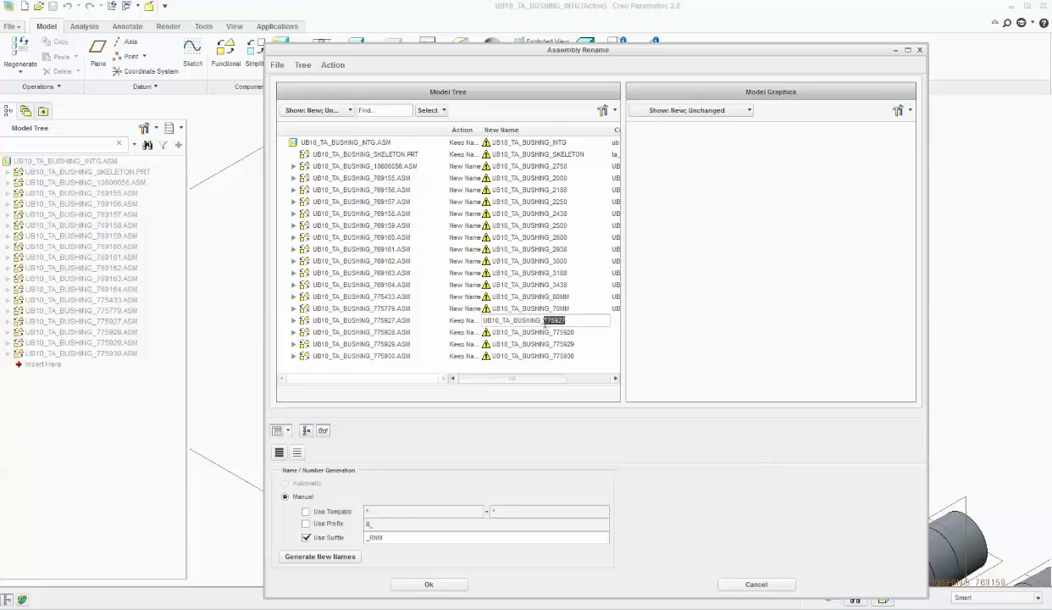
text(60MM)
click(550, 332)
drag(565, 332, 550, 331)
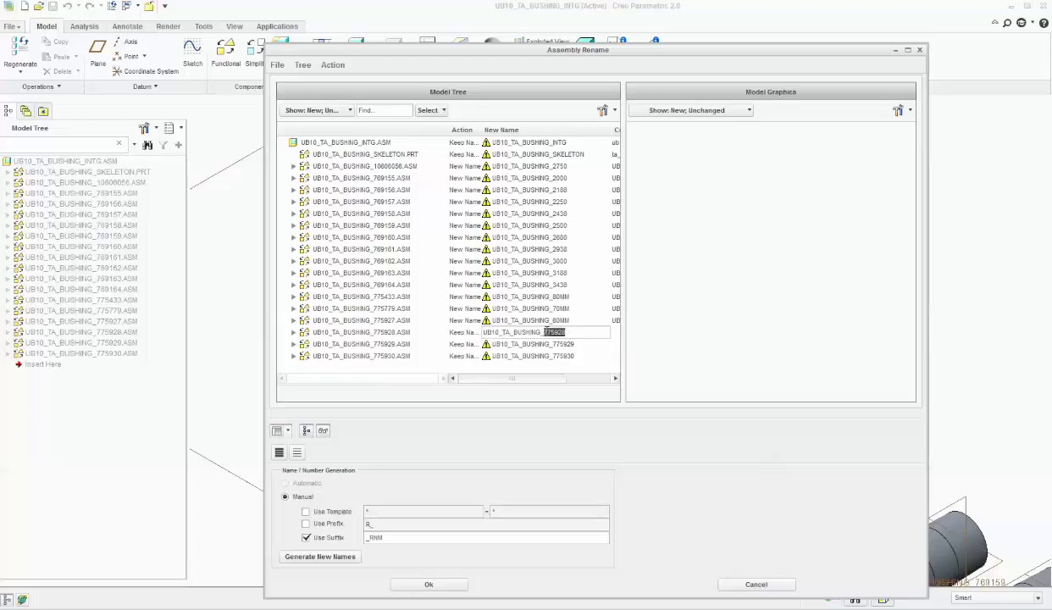
text(65MM)
Step: Set the new names UB10_TA_BUSHING_75MM for 775929 and UB10_TA_BUSHING_85MM for 775930, and apply the assembly rename
click(550, 344)
drag(566, 344, 544, 344)
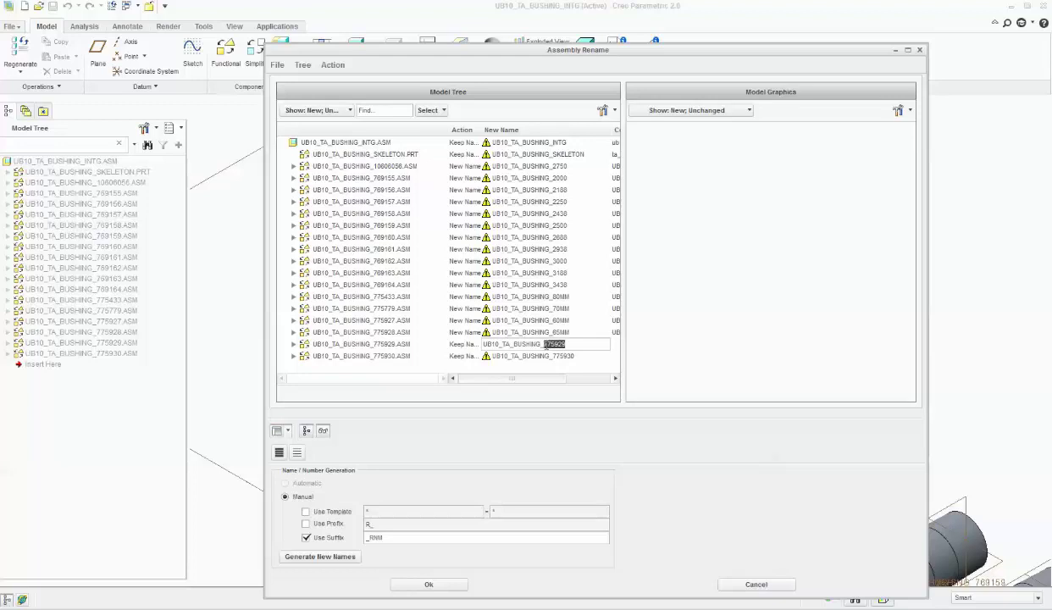
text(75MM)
click(551, 356)
drag(565, 356, 548, 357)
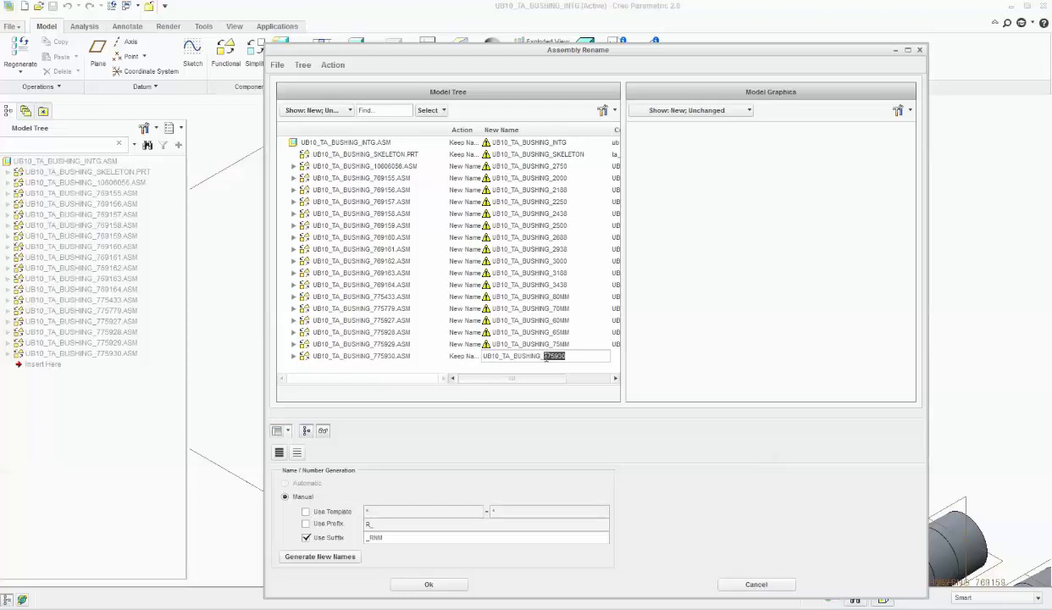
text(85MM)
key(Return)
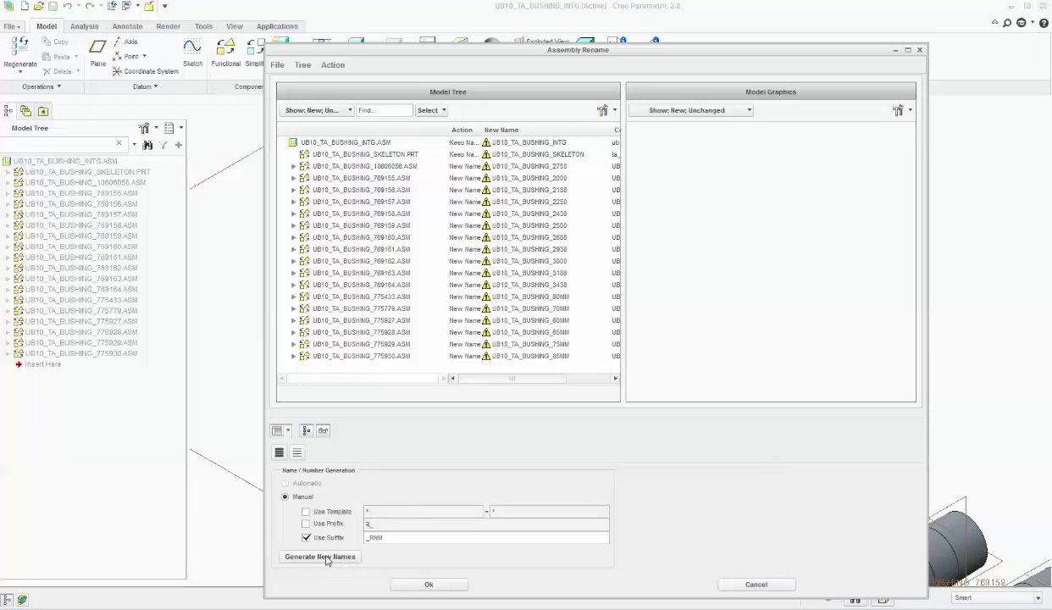
click(429, 584)
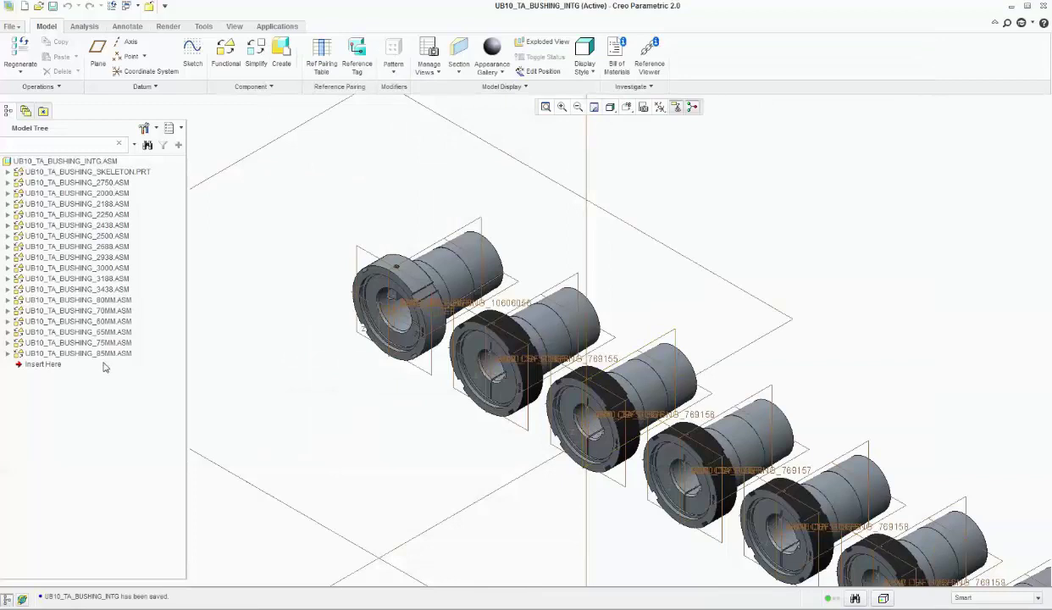
Step: Examine the full row of bushings and their coordinate system labels in the assembly, from the overview to close-up
scroll(653, 244, down, 5)
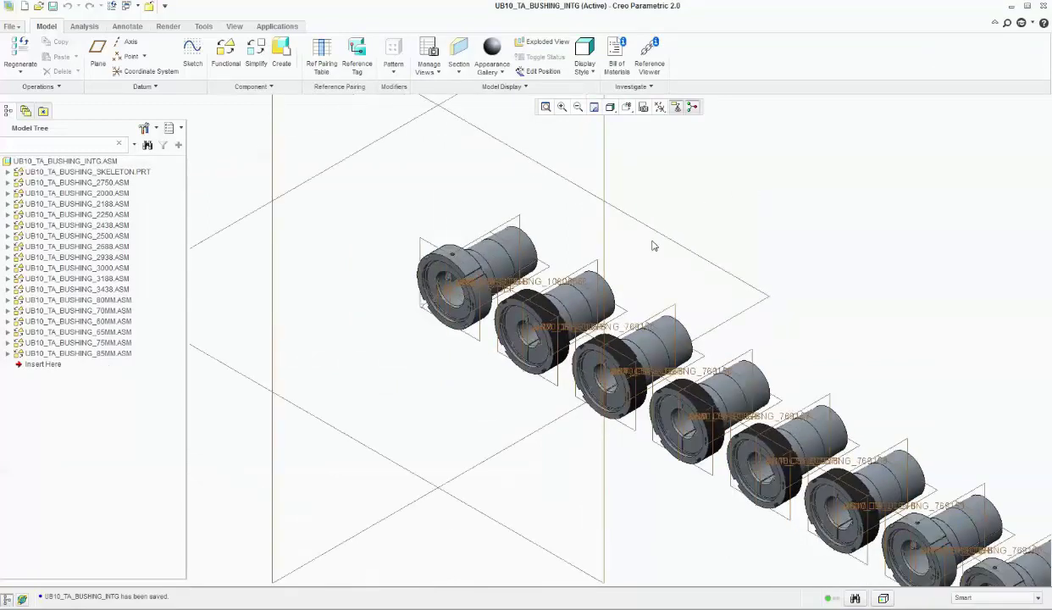
scroll(683, 275, up, 3)
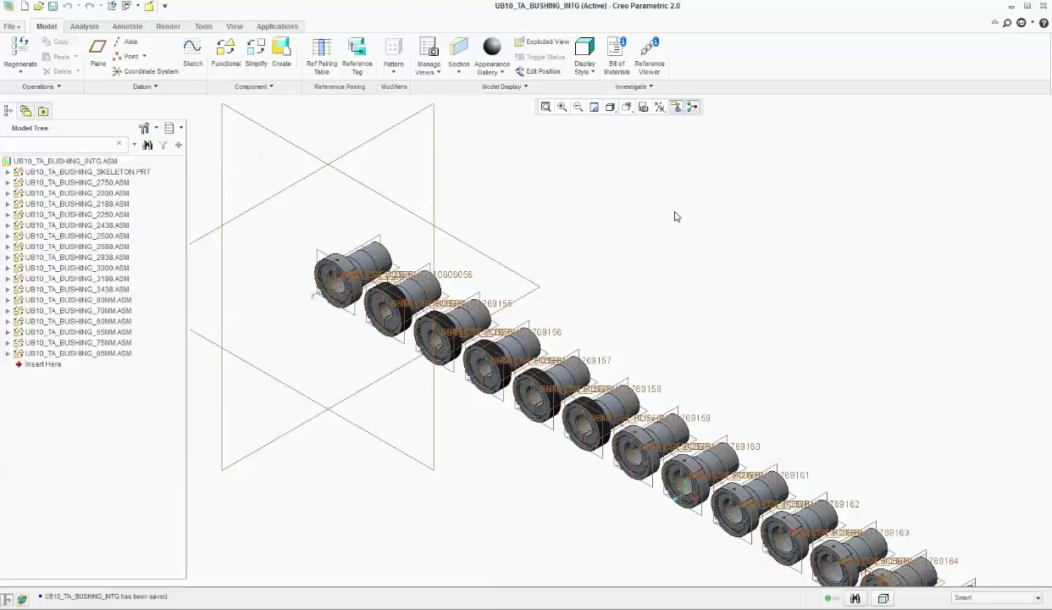
scroll(676, 217, down, 3)
scroll(661, 472, up, 3)
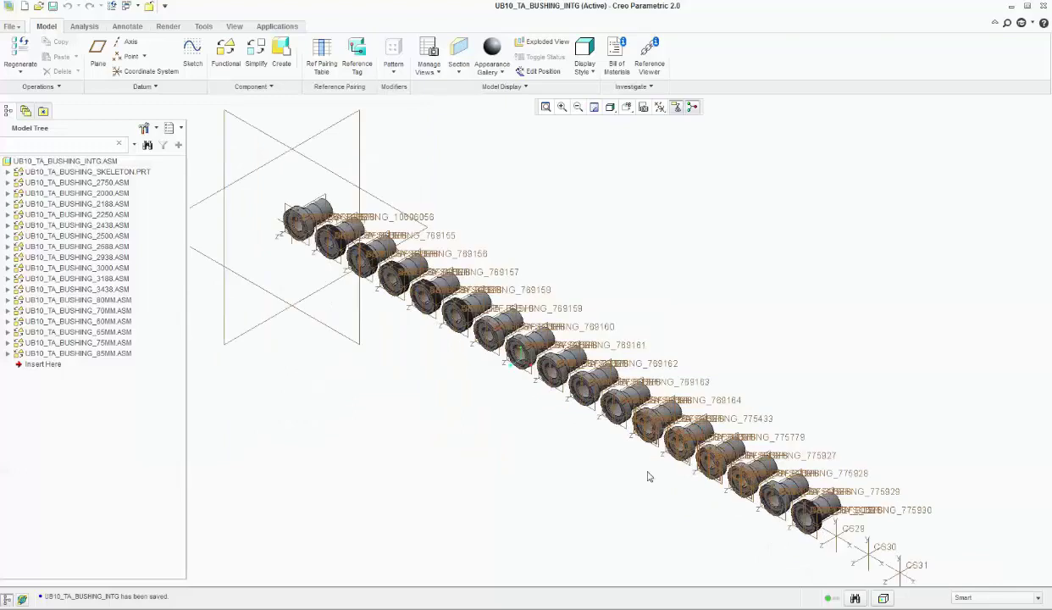
scroll(673, 450, up, 2)
scroll(675, 450, up, 3)
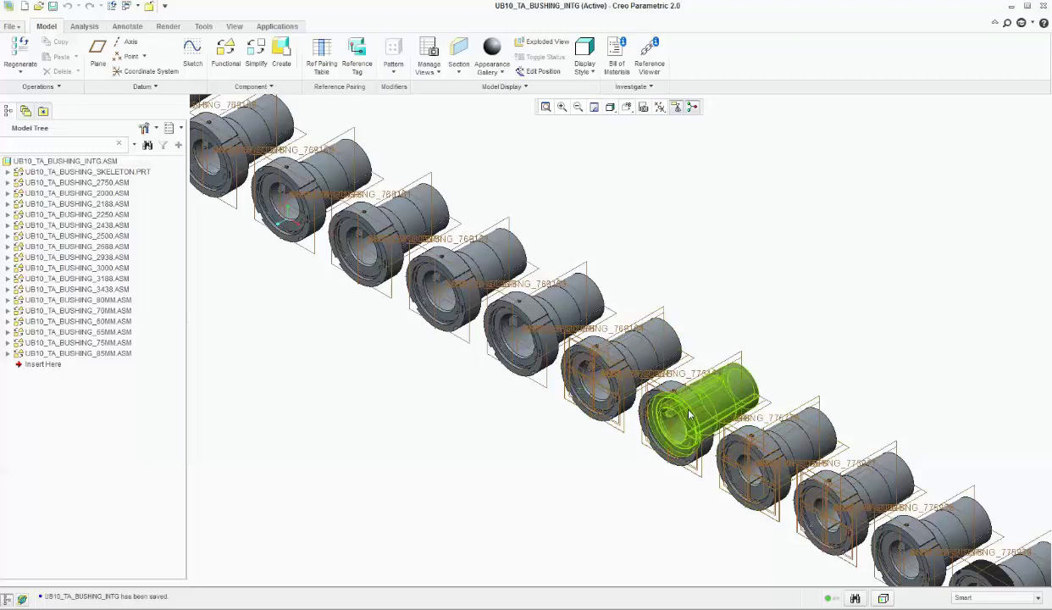
scroll(629, 356, down, 3)
scroll(366, 338, down, 2)
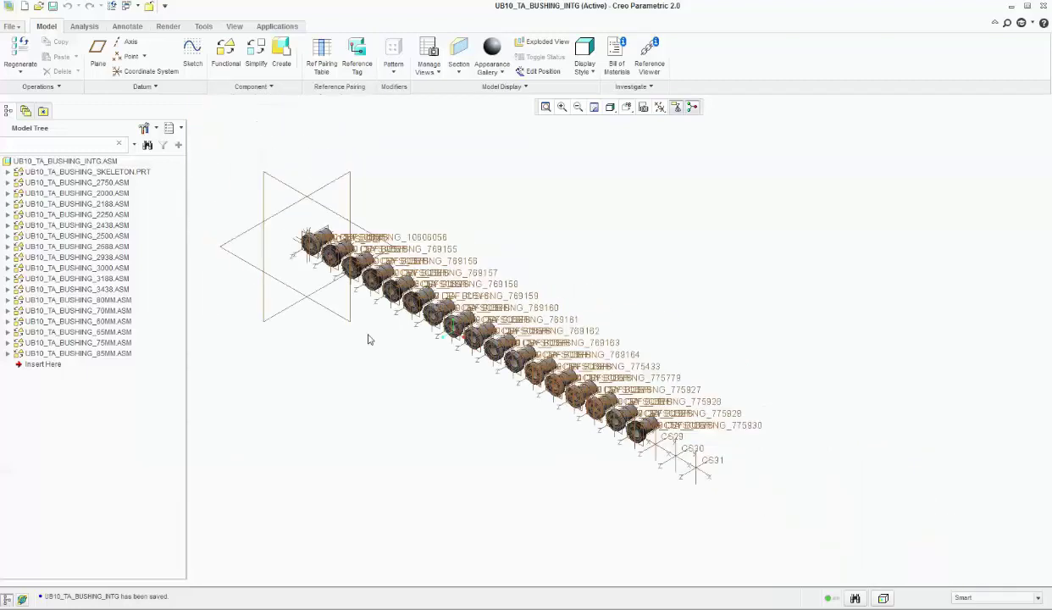
scroll(299, 253, up, 5)
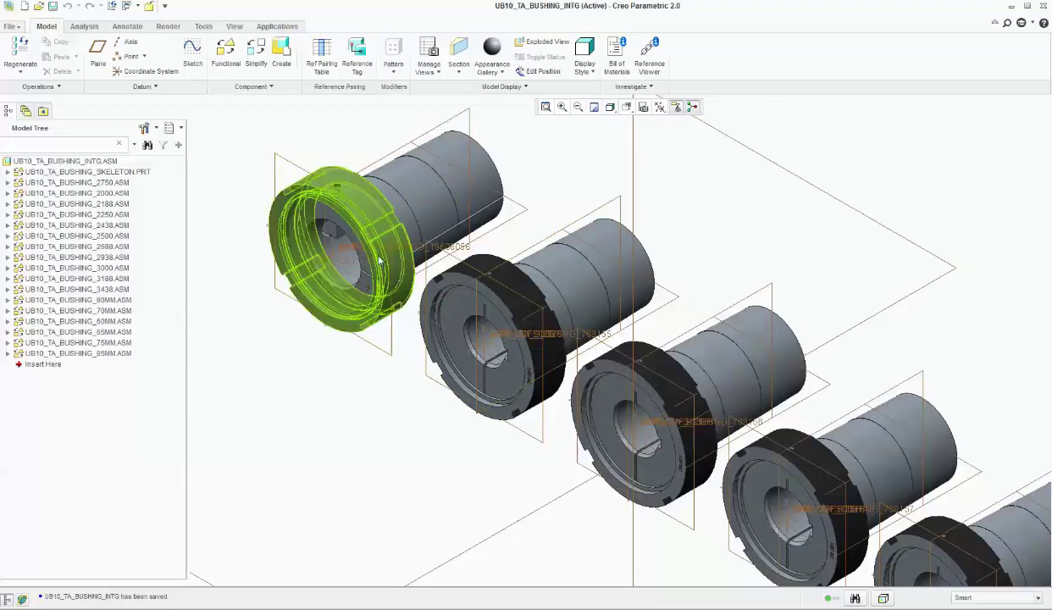
scroll(255, 354, down, 3)
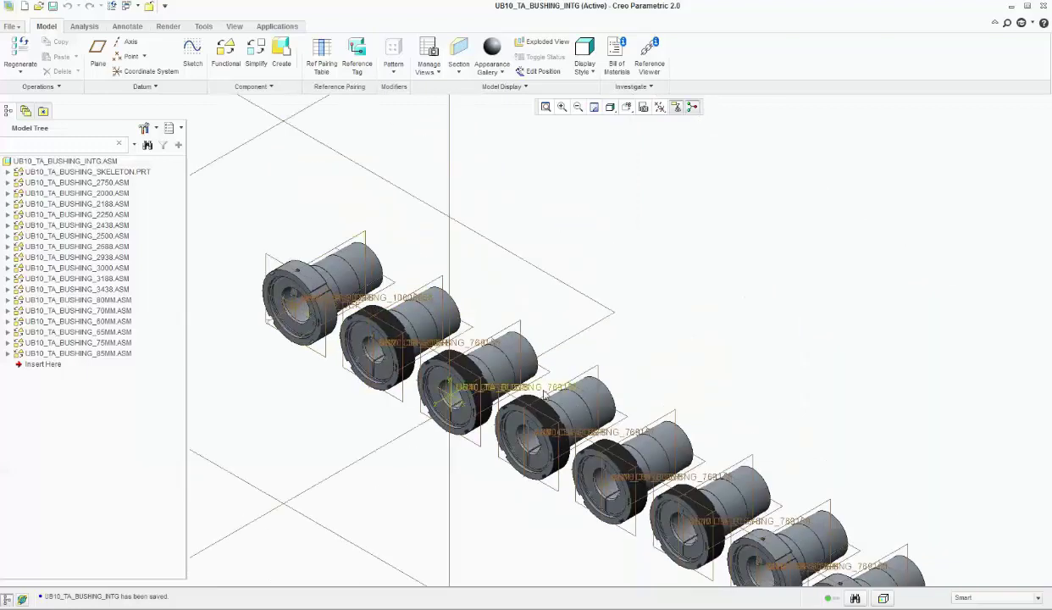
Step: Examine the remaining bushings along the row, looking for extra datum planes shown inside individual subassemblies
scroll(454, 365, down, 2)
scroll(581, 441, down, 2)
scroll(598, 456, up, 3)
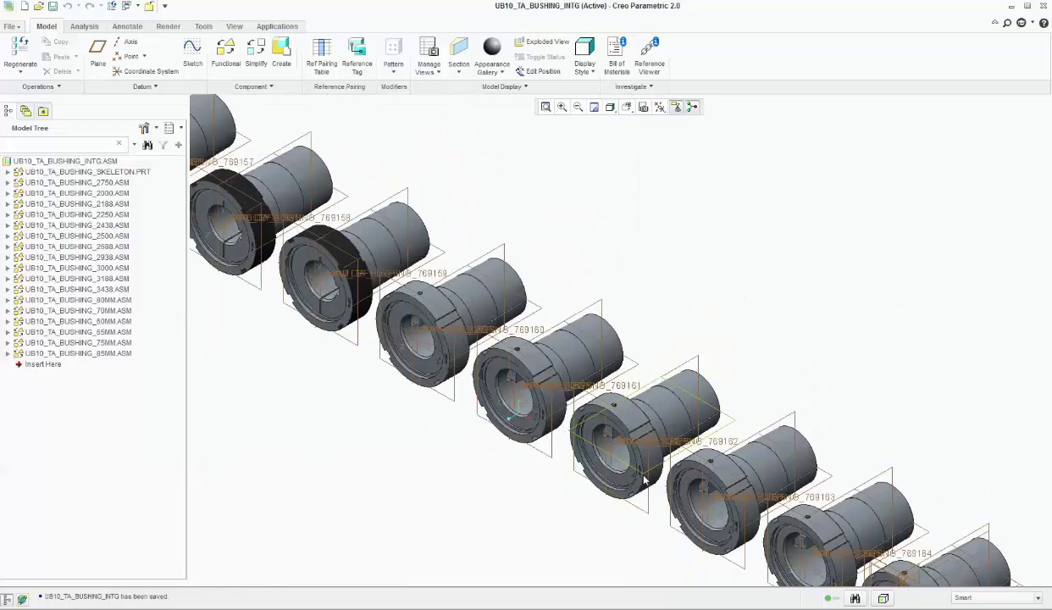
scroll(627, 407, down, 2)
scroll(639, 412, up, 2)
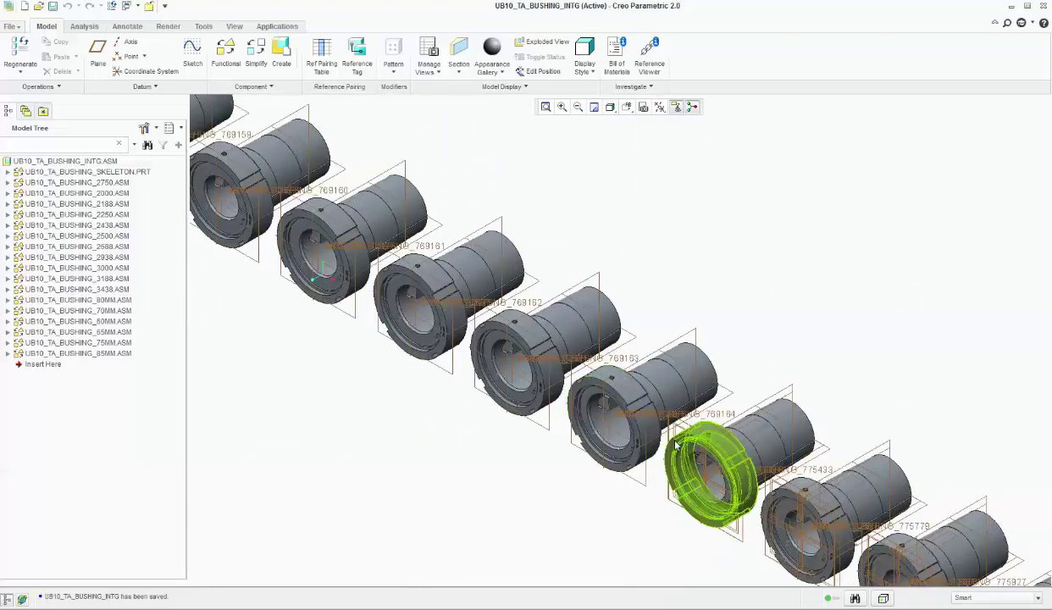
scroll(654, 430, up, 2)
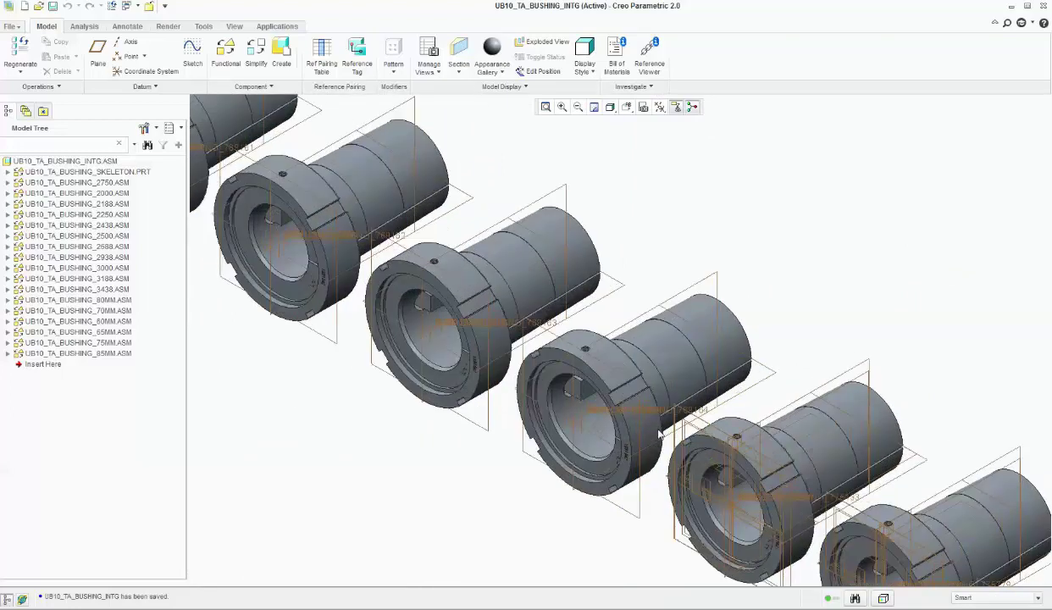
click(660, 107)
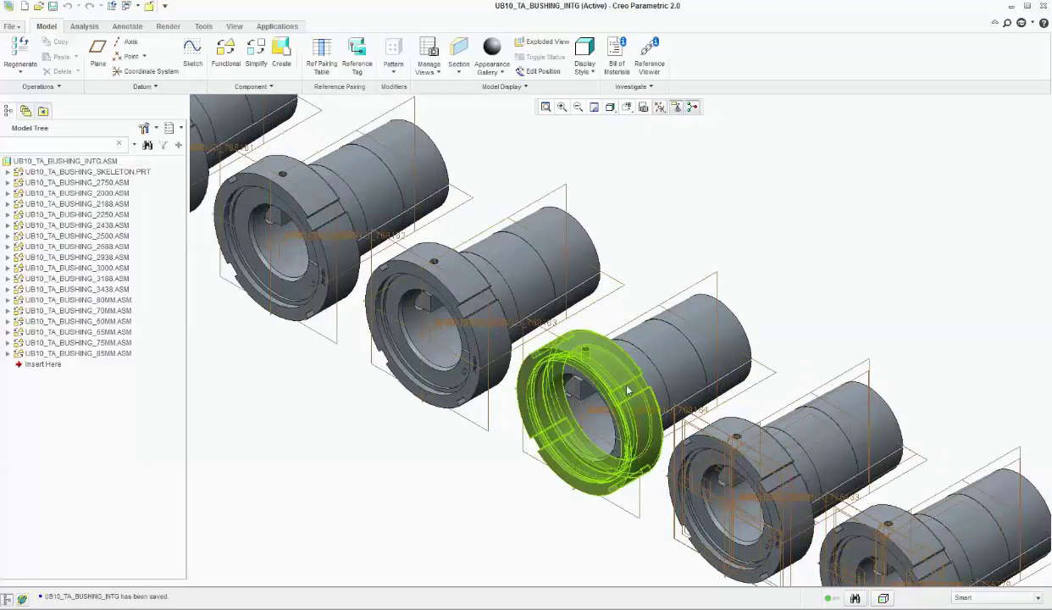
Step: Open UB10_TA_BUSHING_3438.ASM in its own window and check the contents of its ASM0001 subassembly
click(117, 257)
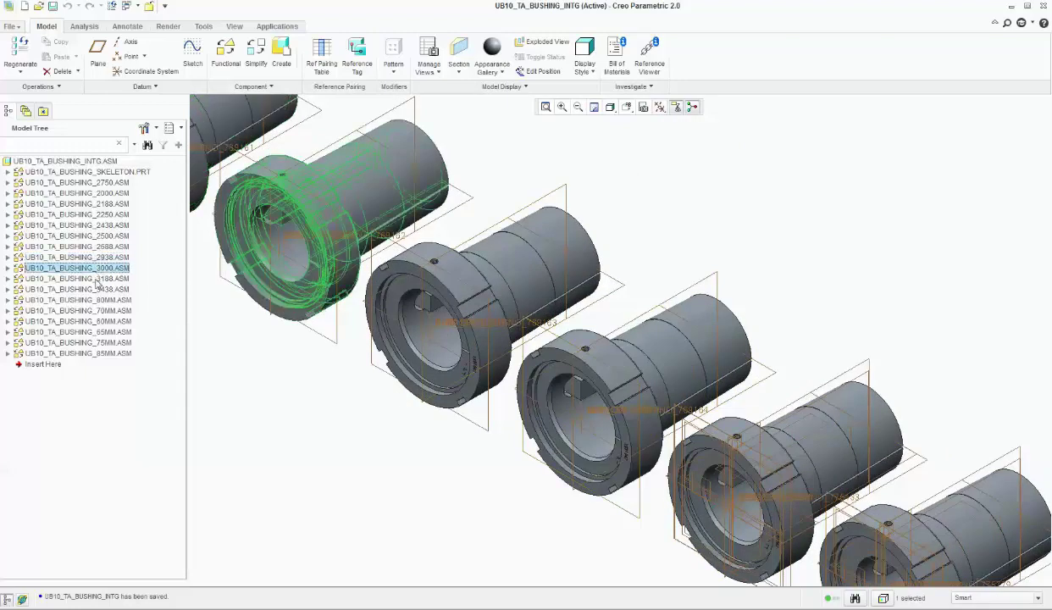
right_click(100, 292)
click(124, 313)
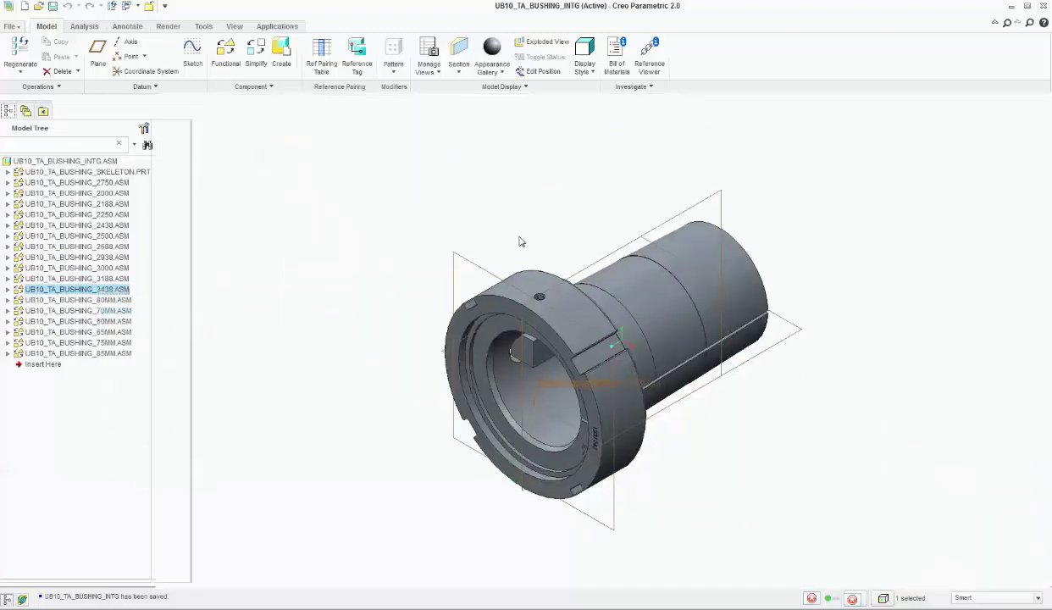
click(8, 235)
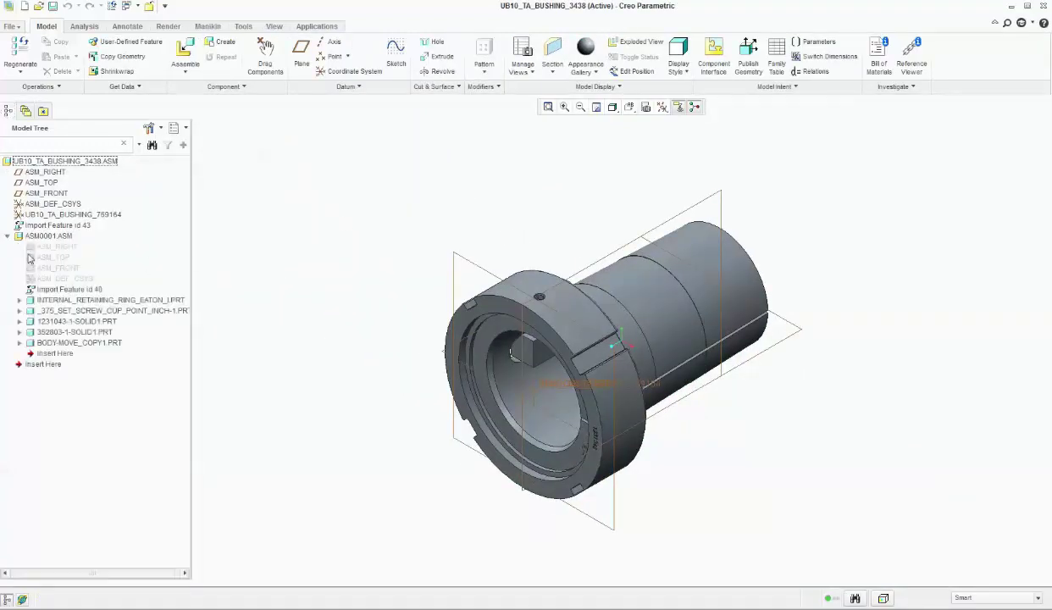
click(7, 236)
Step: Create a datum axis through ASM_RIGHT and ASM_TOP in the 3438 bushing, placed ahead of ASM0001.ASM in the feature order
click(45, 173)
ctrl+click(43, 182)
click(329, 42)
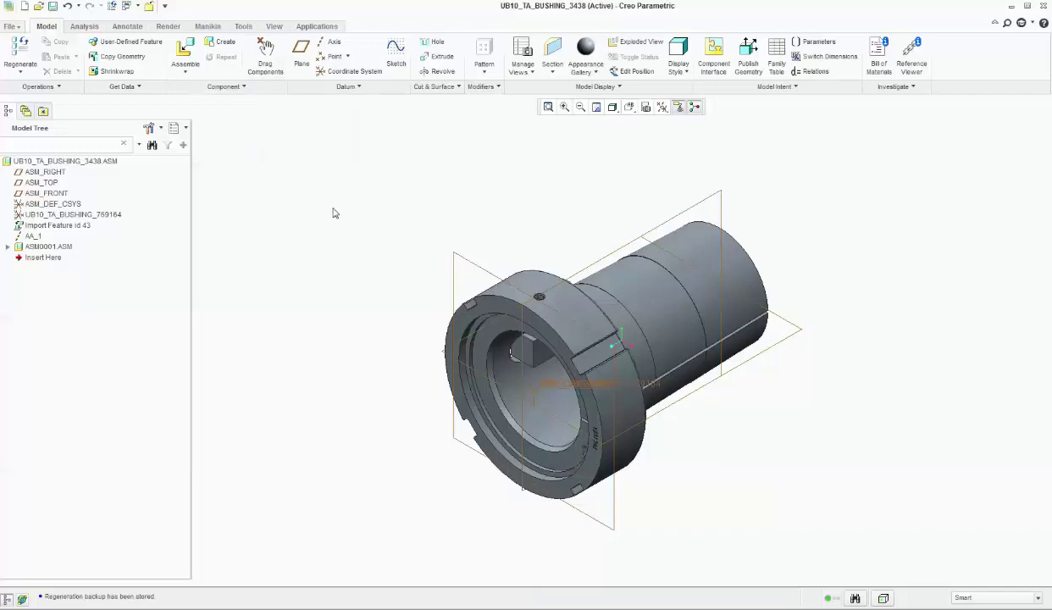
Step: Save the 3438 bushing assembly and return to the UB10_TA_BUSHING_INTG window
key(ctrl+s)
click(126, 5)
click(190, 24)
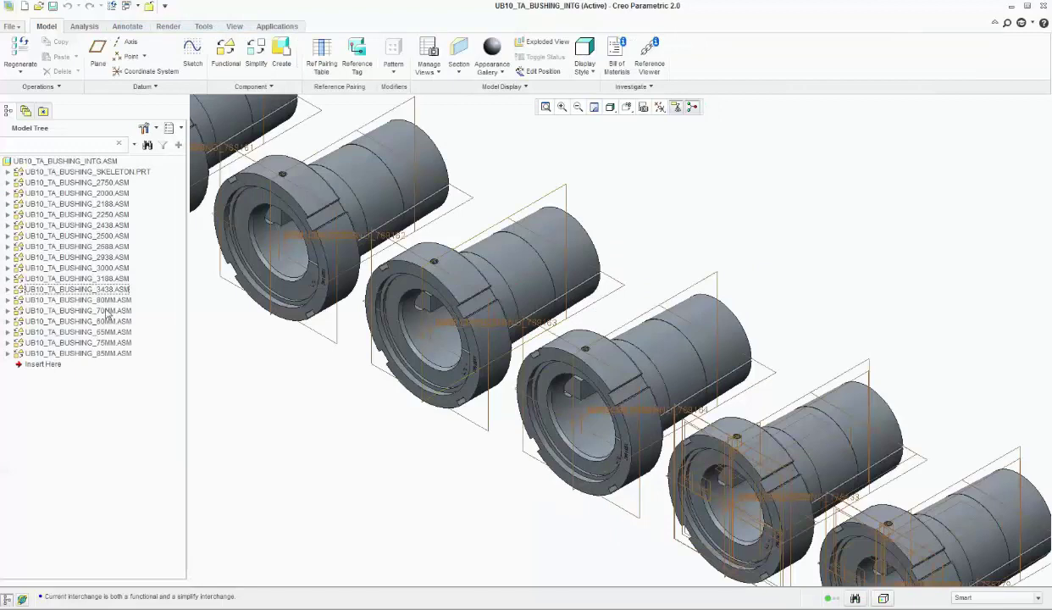
Step: Open UB10_TA_BUSHING_80MM.ASM in its own window and expand its ASM0002_FSAG_WGTEG946 subassembly
click(95, 299)
scroll(241, 385, down, 1)
scroll(241, 385, up, 1)
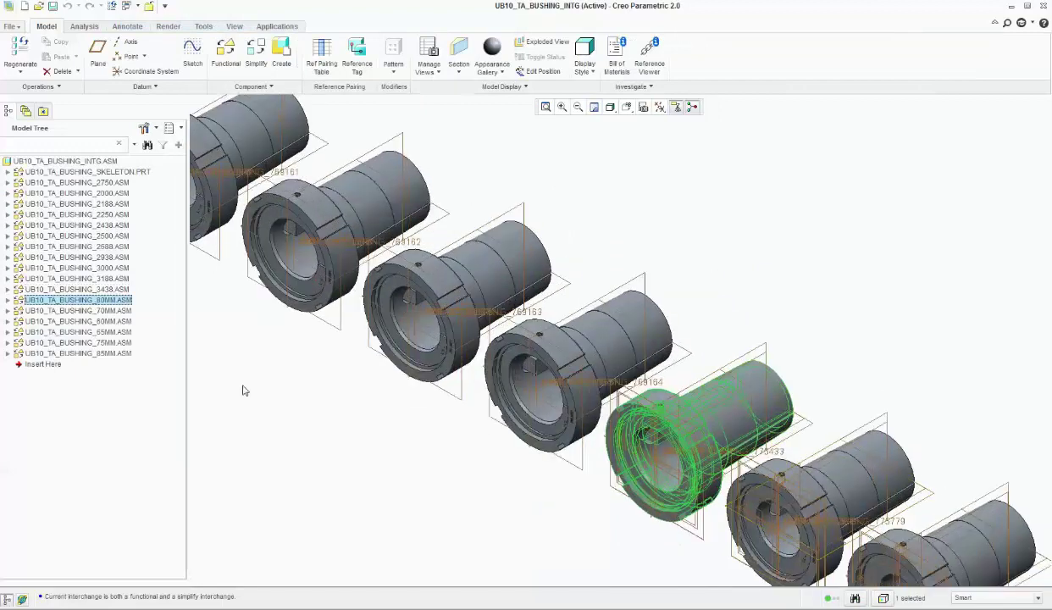
right_click(108, 302)
click(129, 322)
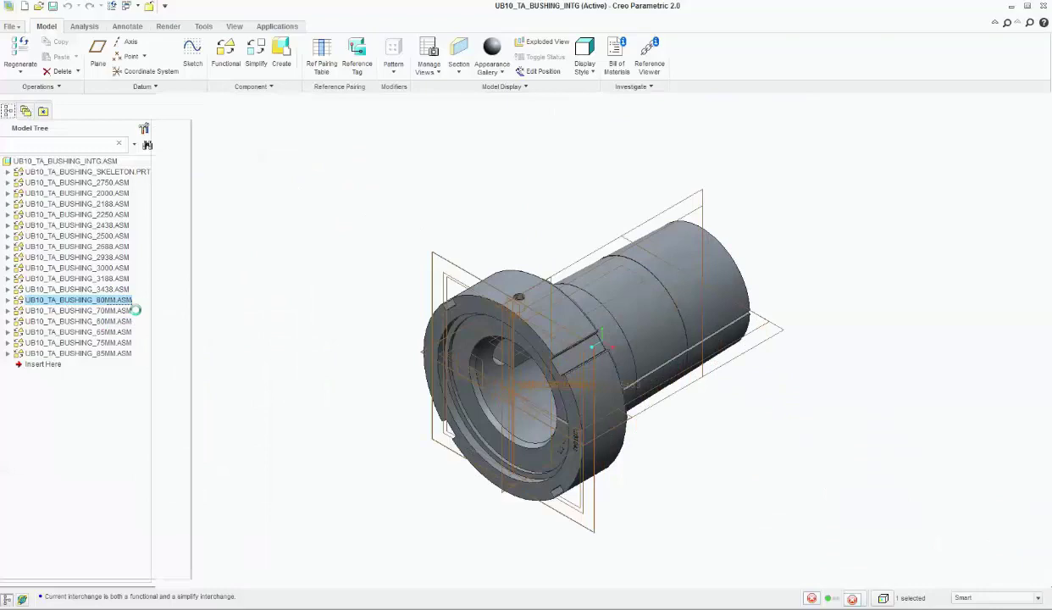
click(7, 237)
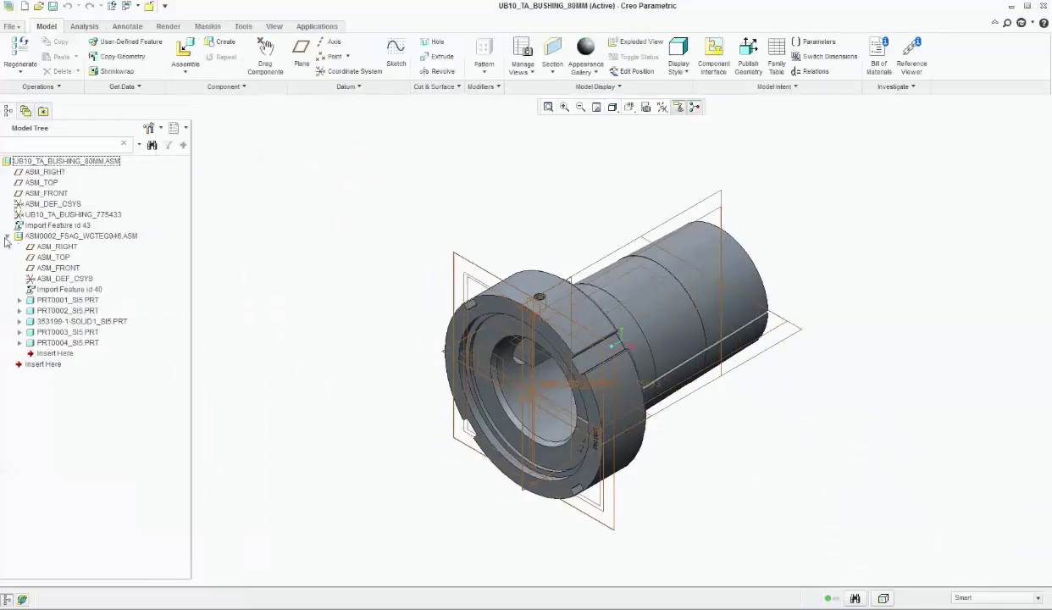
Step: Hide ASM_RIGHT, ASM_TOP, ASM_FRONT and ASM_DEF_CSYS inside ASM0002_FSAG_WGTEG946 and save the layer status
click(51, 246)
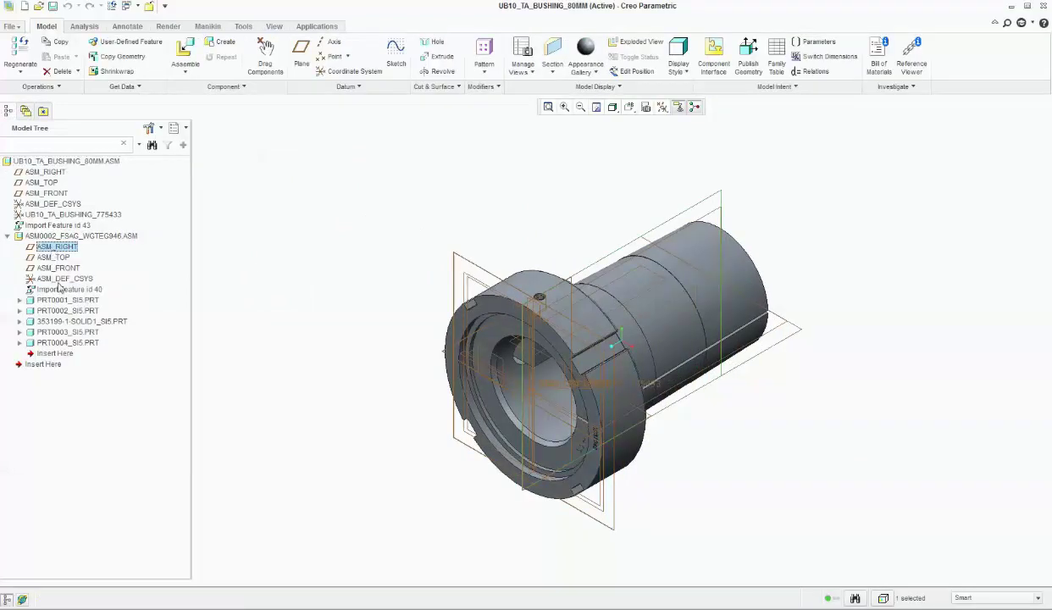
shift+click(63, 278)
right_click(65, 278)
click(81, 323)
click(176, 128)
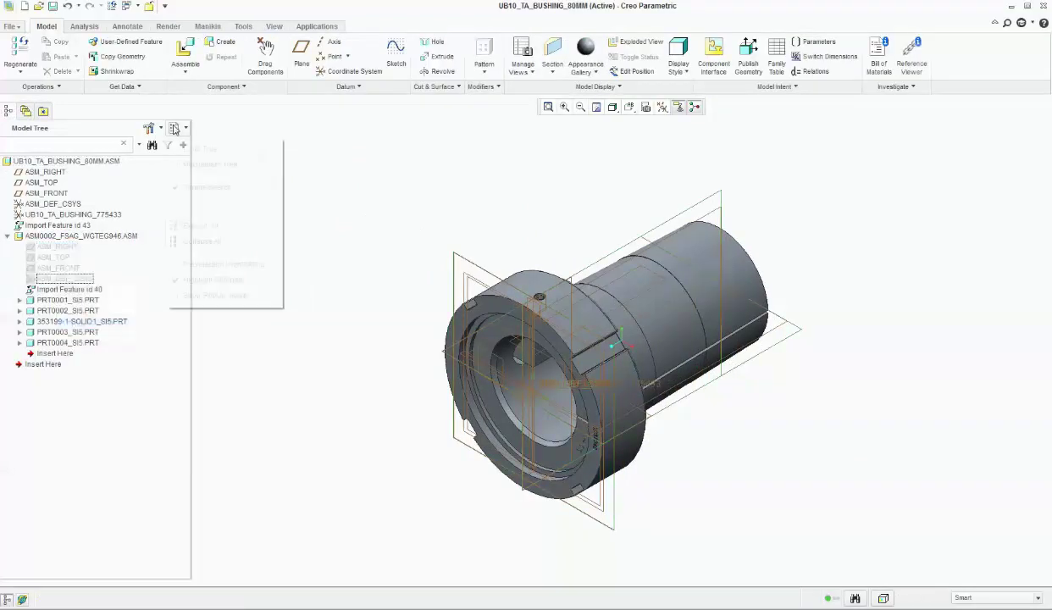
click(197, 148)
right_click(50, 172)
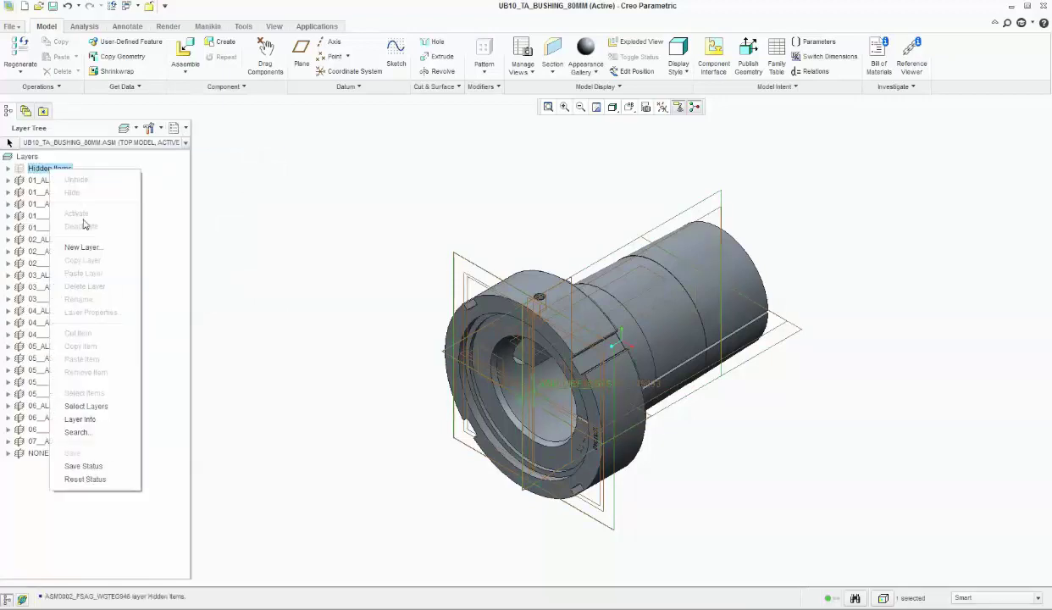
click(85, 454)
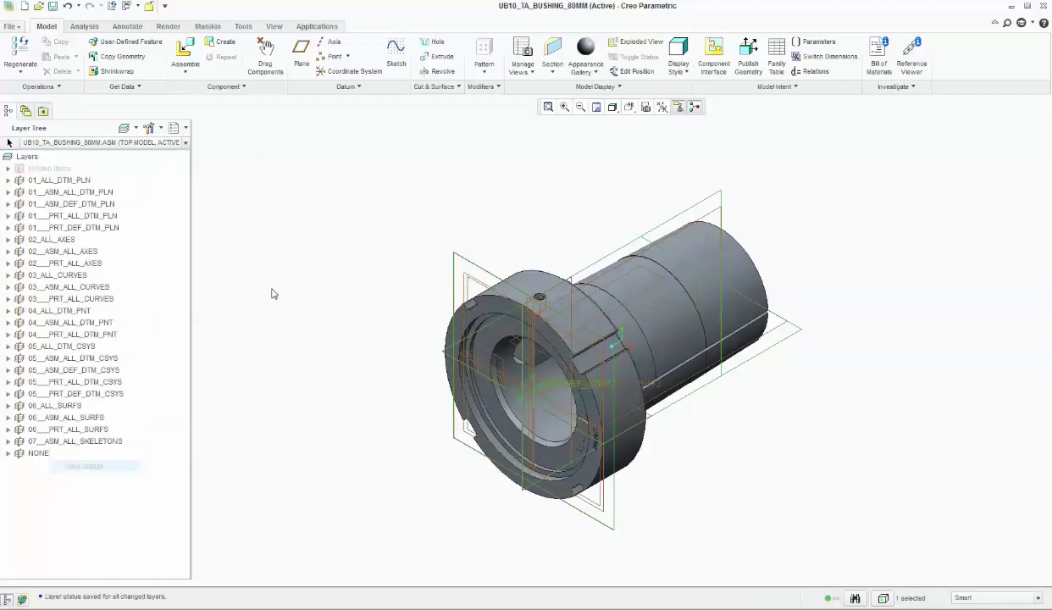
Step: Hide layers 01___PRT_ALL_DTM_PLN and 01___PRT_DEF_DTM_PLN of the 80MM bushing, save their status, and restore the model tree and default view
click(69, 215)
ctrl+click(70, 227)
right_click(75, 227)
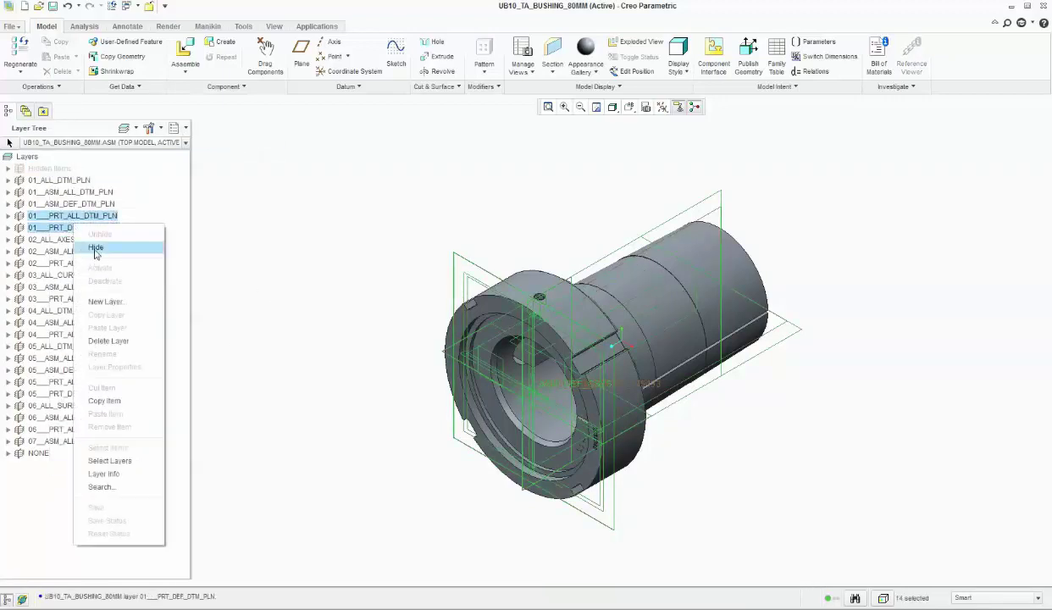
click(95, 247)
click(69, 215)
ctrl+click(69, 227)
right_click(89, 227)
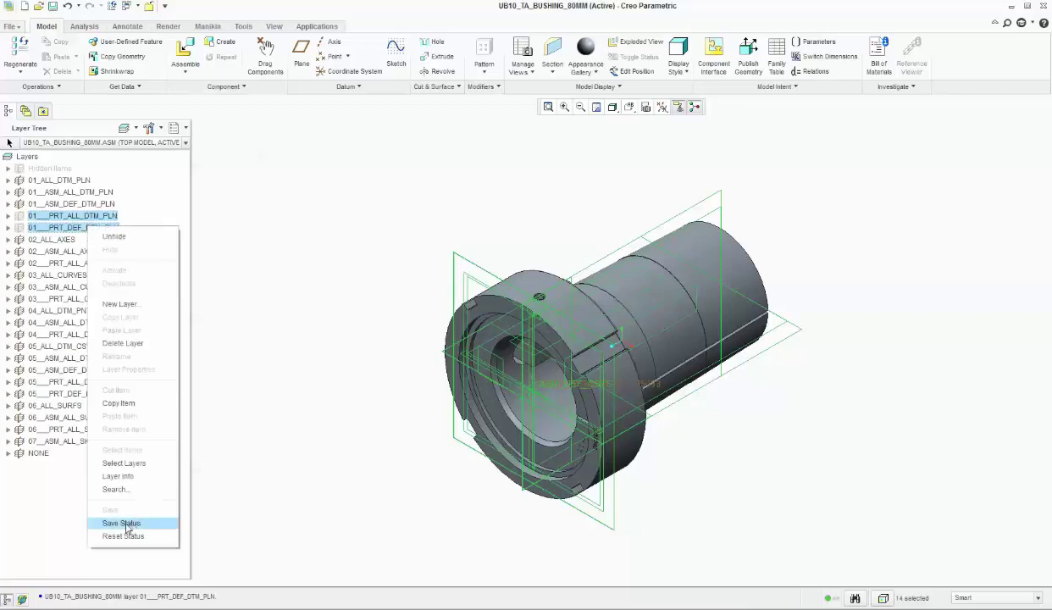
click(121, 523)
click(174, 128)
click(203, 148)
key(ctrl+d)
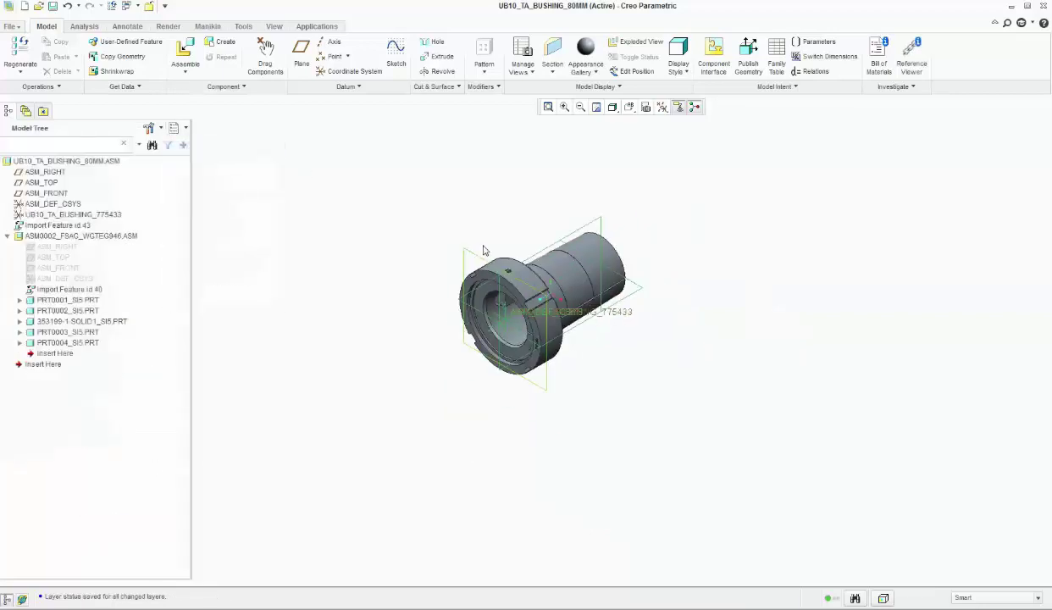
Step: Create a datum axis through ASM_RIGHT and ASM_TOP in the 80MM bushing and move it ahead of ASM0002_FSAG_WGTEG946.ASM
click(9, 236)
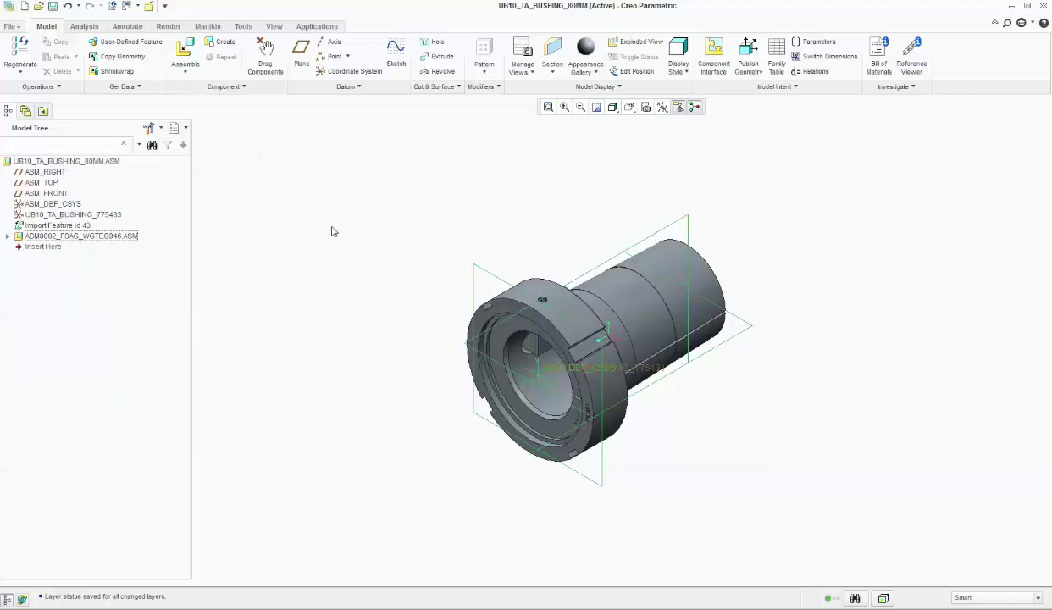
click(42, 172)
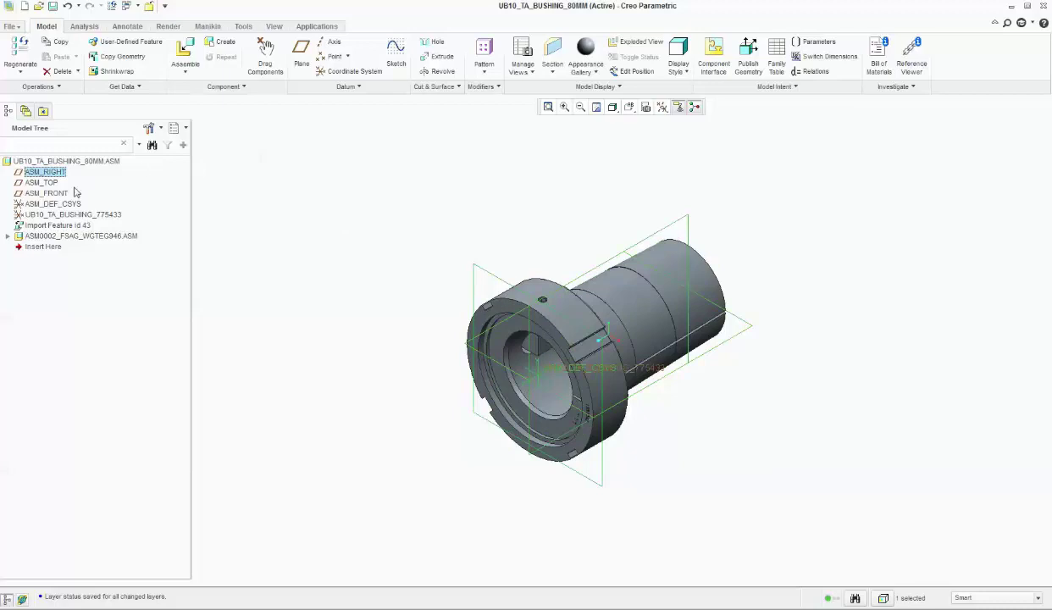
ctrl+click(42, 182)
click(329, 41)
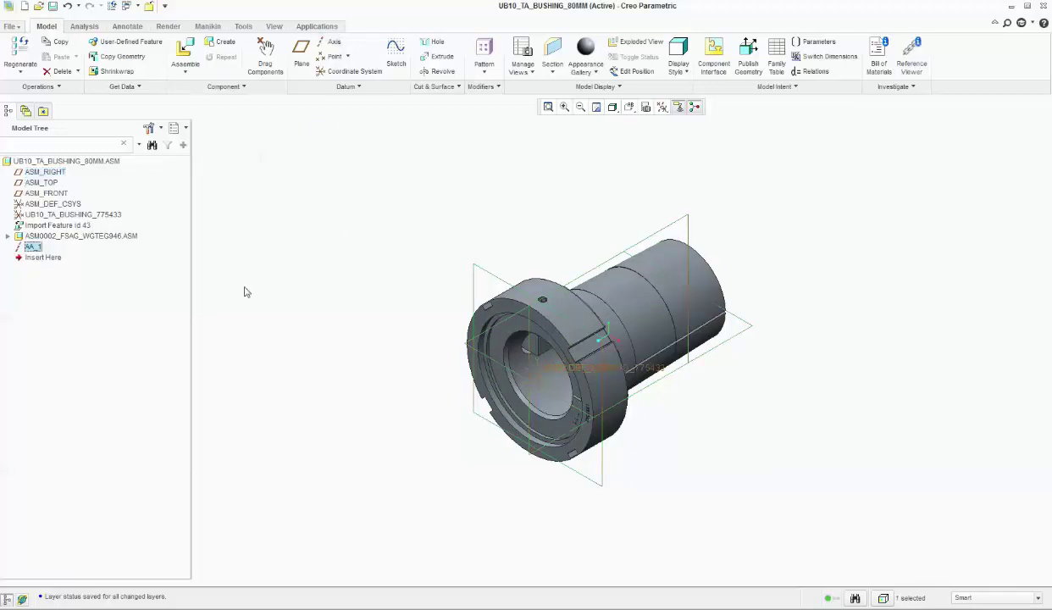
drag(36, 247, 51, 227)
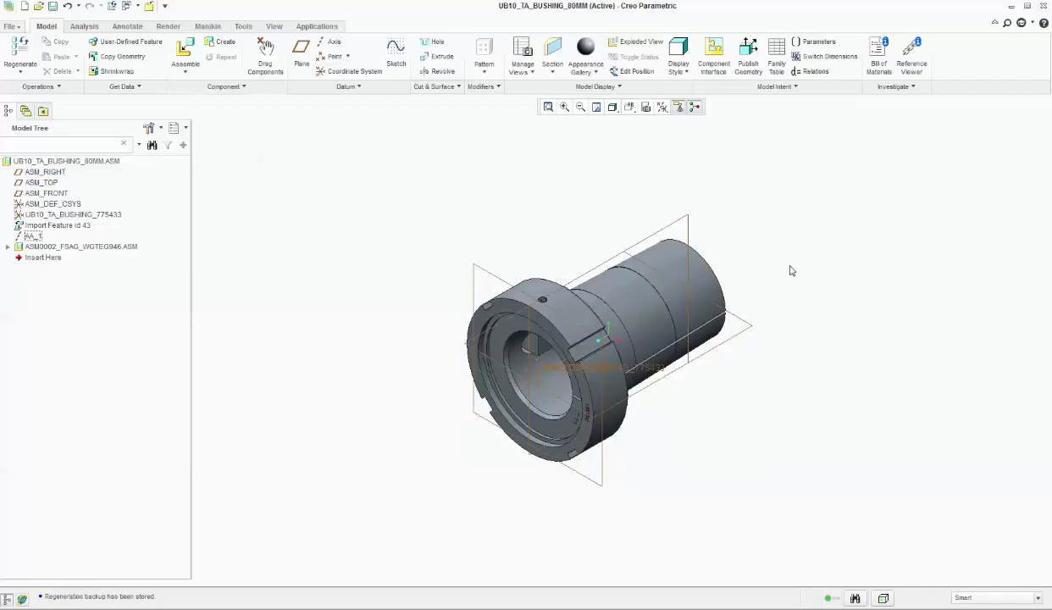
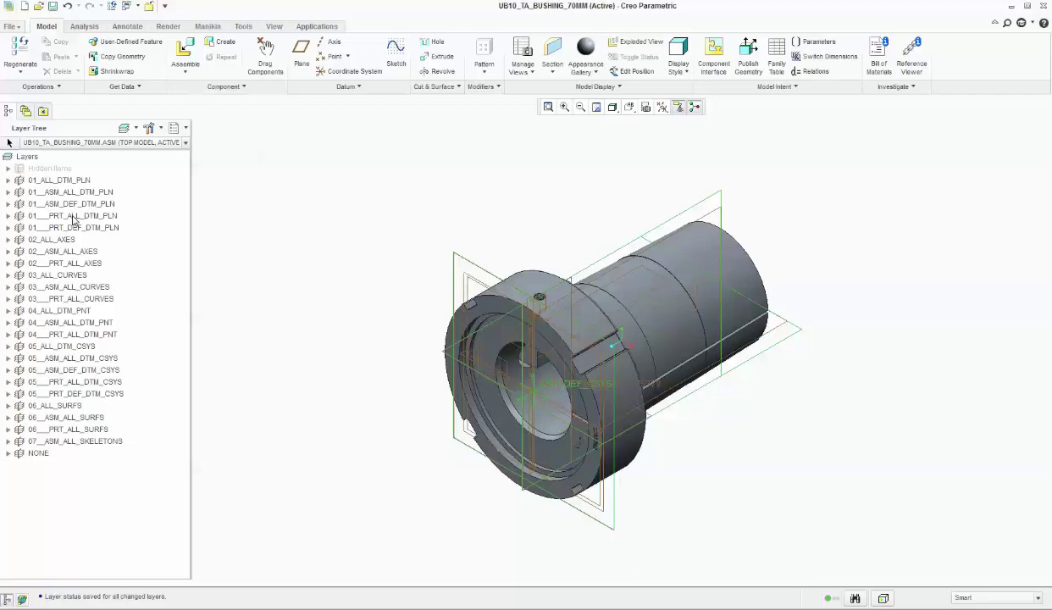
Step: Hide layers 01___PRT_ALL_DTM_PLN and 01___PRT_DEF_DTM_PLN of the 70MM bushing, save the layer status and return to the model tree
click(74, 217)
ctrl+click(81, 228)
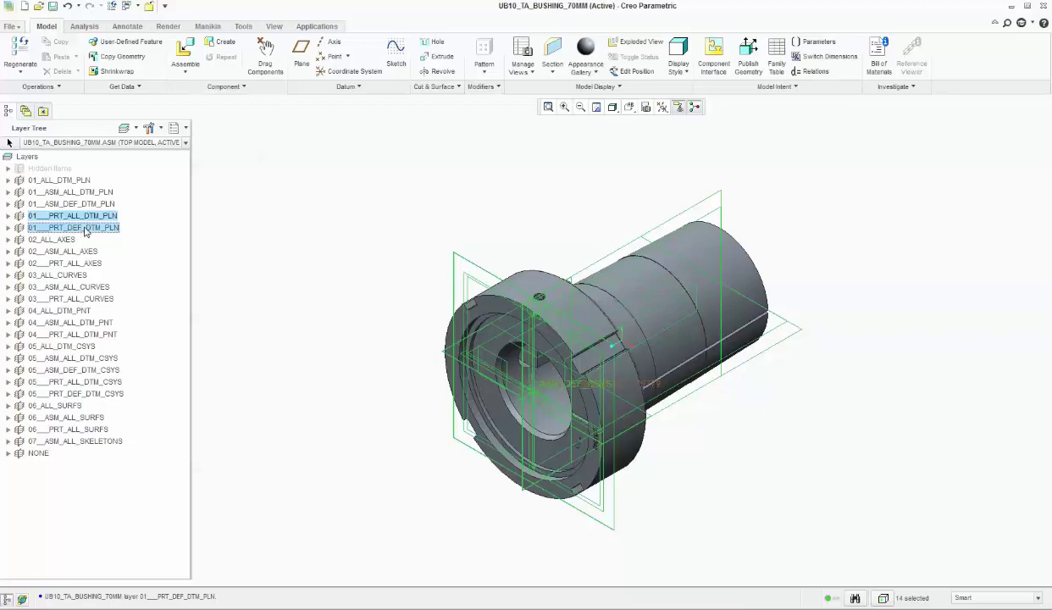
right_click(85, 230)
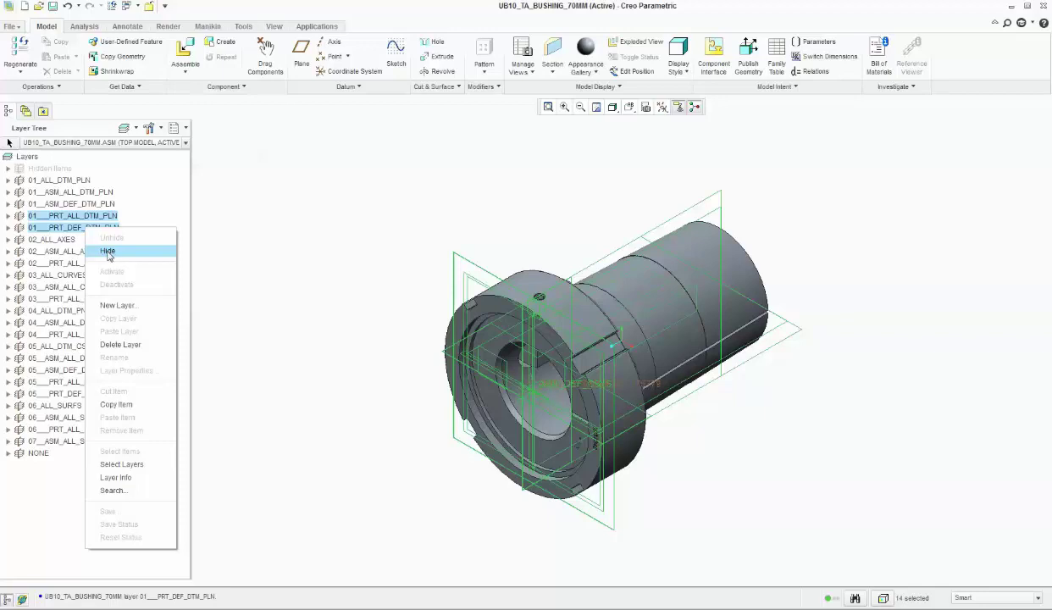
click(107, 253)
right_click(84, 234)
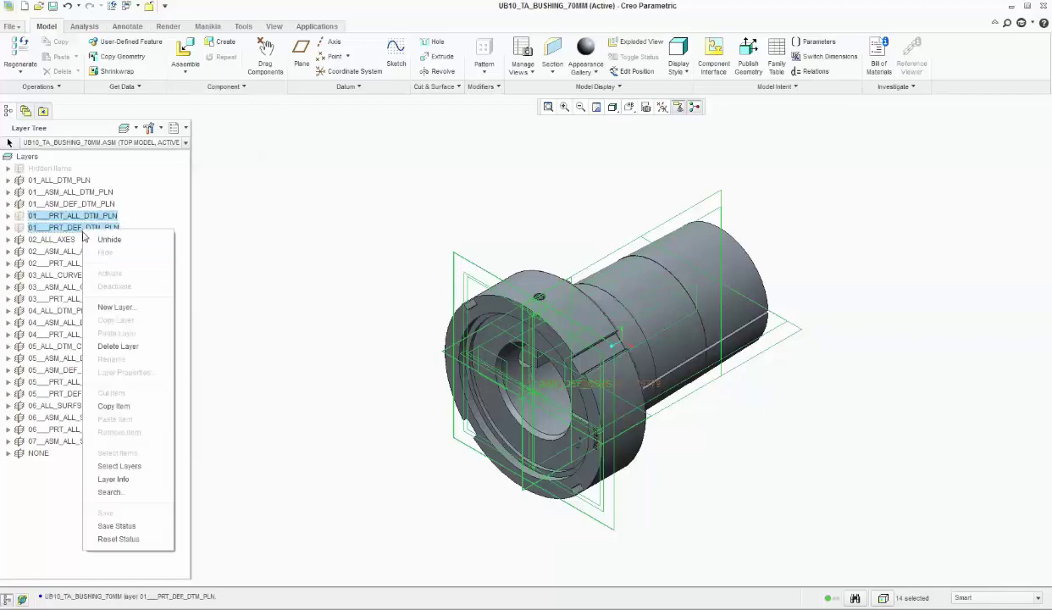
click(260, 347)
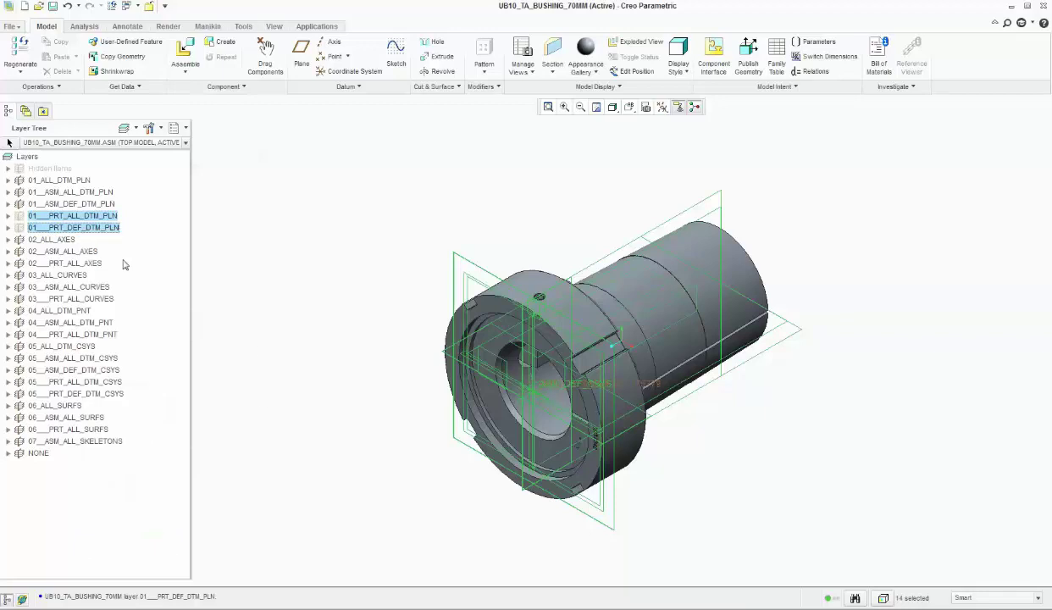
right_click(106, 232)
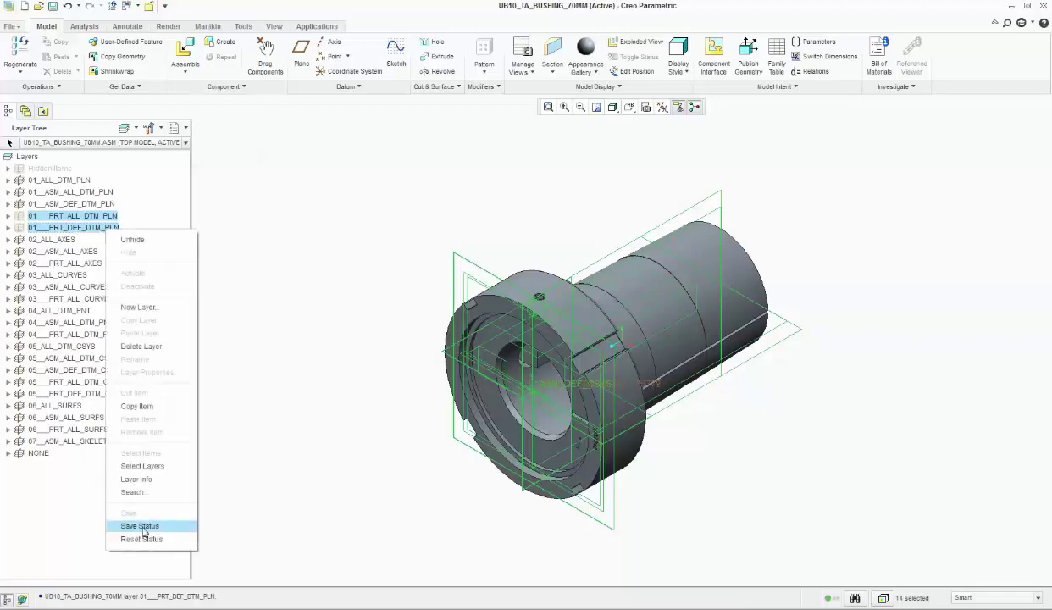
click(145, 528)
click(178, 129)
click(198, 149)
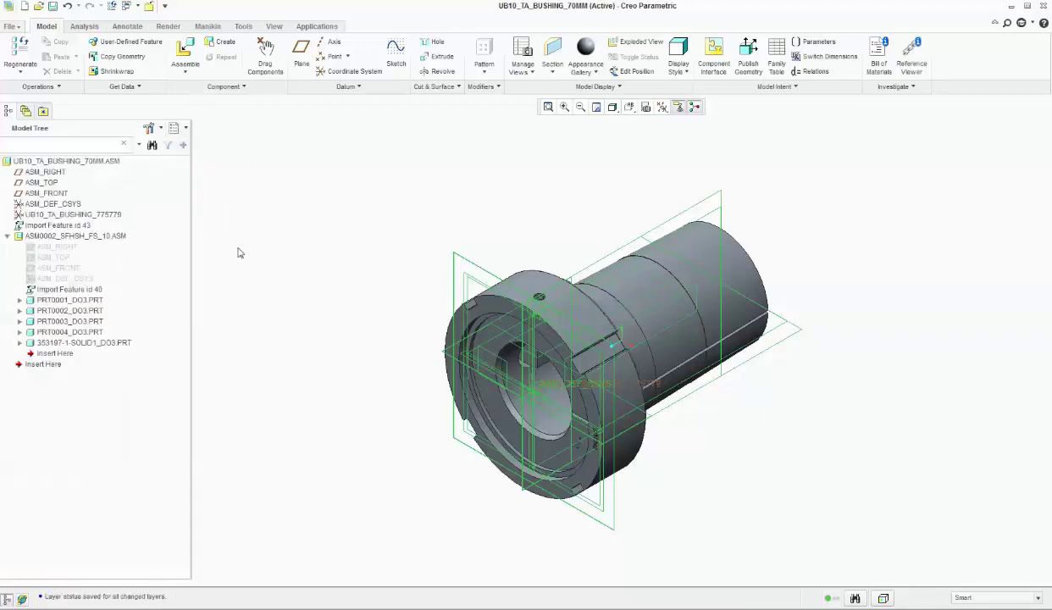
Step: Create a datum axis through ASM_RIGHT and ASM_TOP in the 70MM bushing and move it ahead of ASM0002_SFHSH_FS_10.ASM
ctrl+click(43, 182)
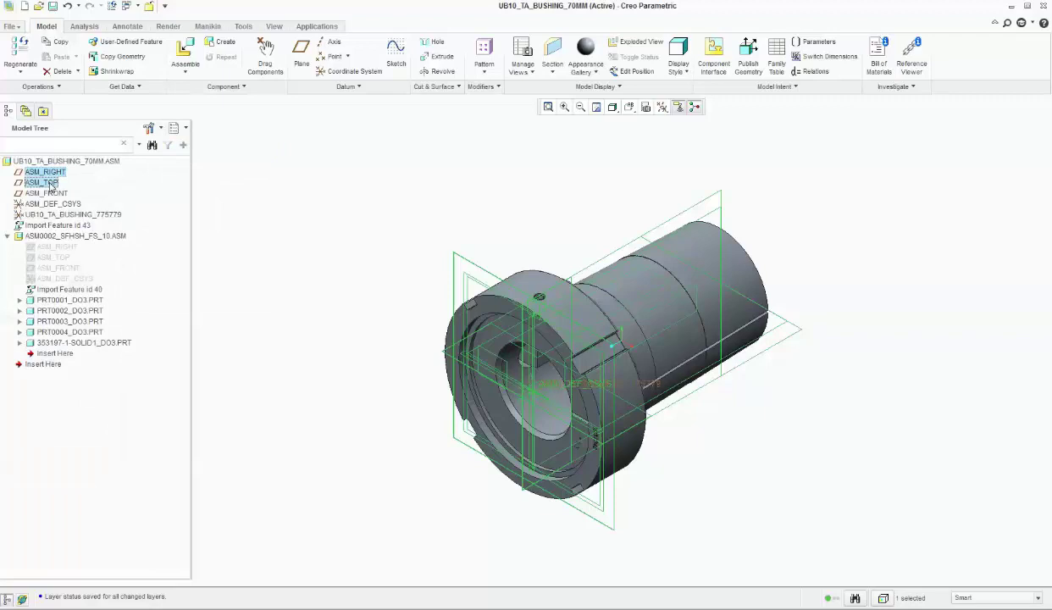
click(329, 41)
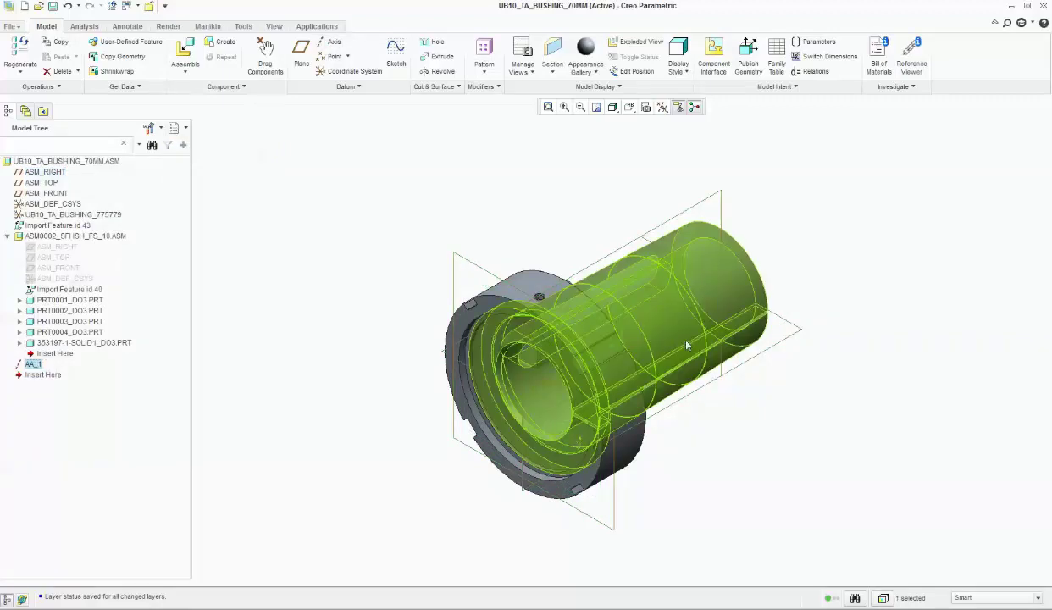
click(9, 236)
drag(34, 247, 38, 225)
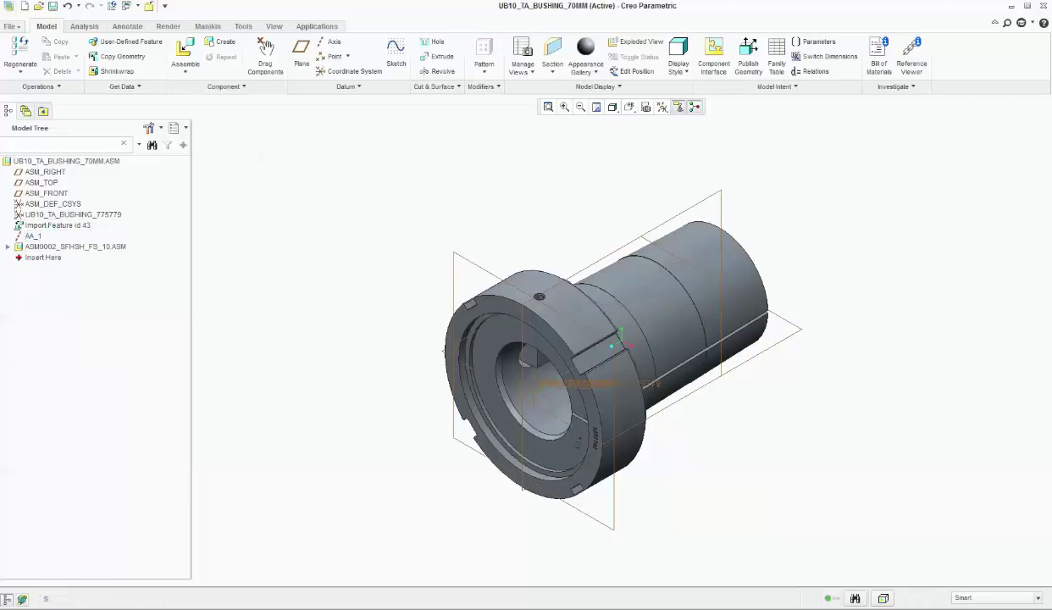
Step: Save the 70MM bushing assembly and return to the UB10_TA_BUSHING_INTG window
key(ctrl+s)
click(134, 10)
click(169, 20)
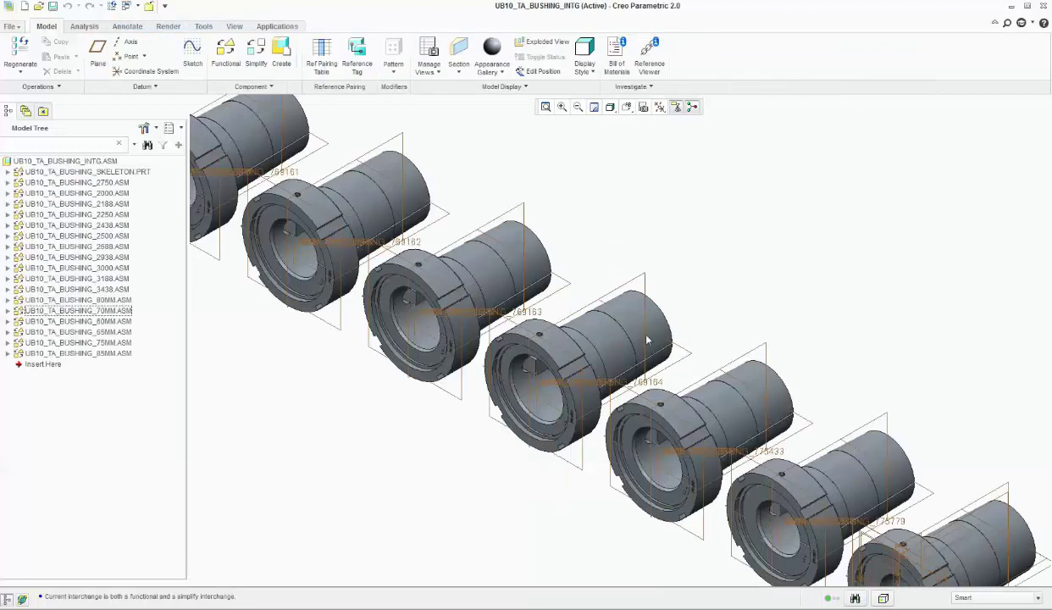
Step: Open UB10_TA_BUSHING_60MM.ASM, create a datum axis through ASM_RIGHT and ASM_TOP, and move it ahead of ASM0002_AFQAF_SGSG.ASM
scroll(649, 341, down, 2)
click(106, 321)
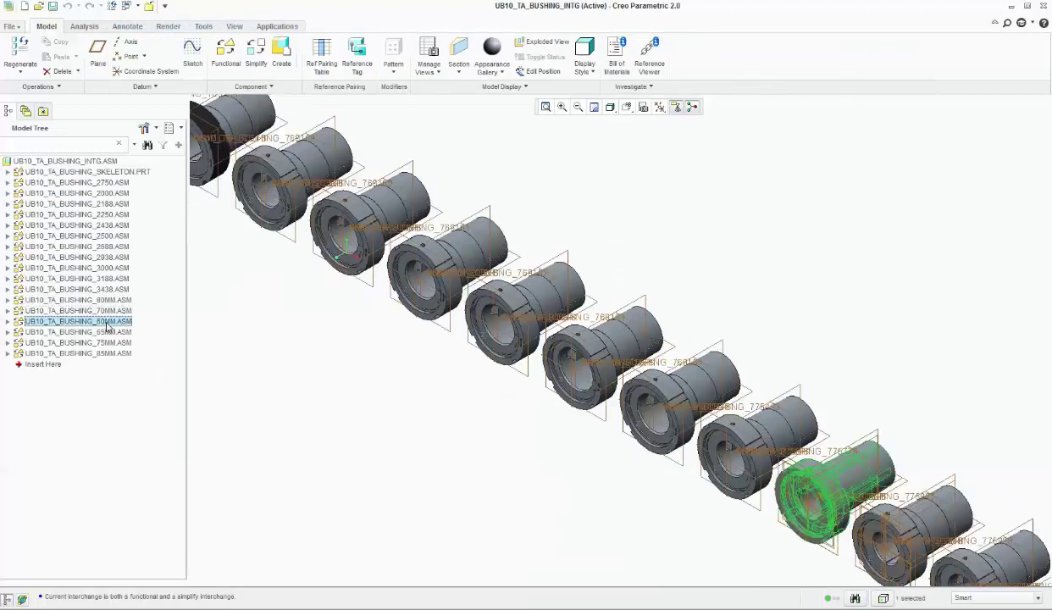
right_click(107, 326)
click(139, 331)
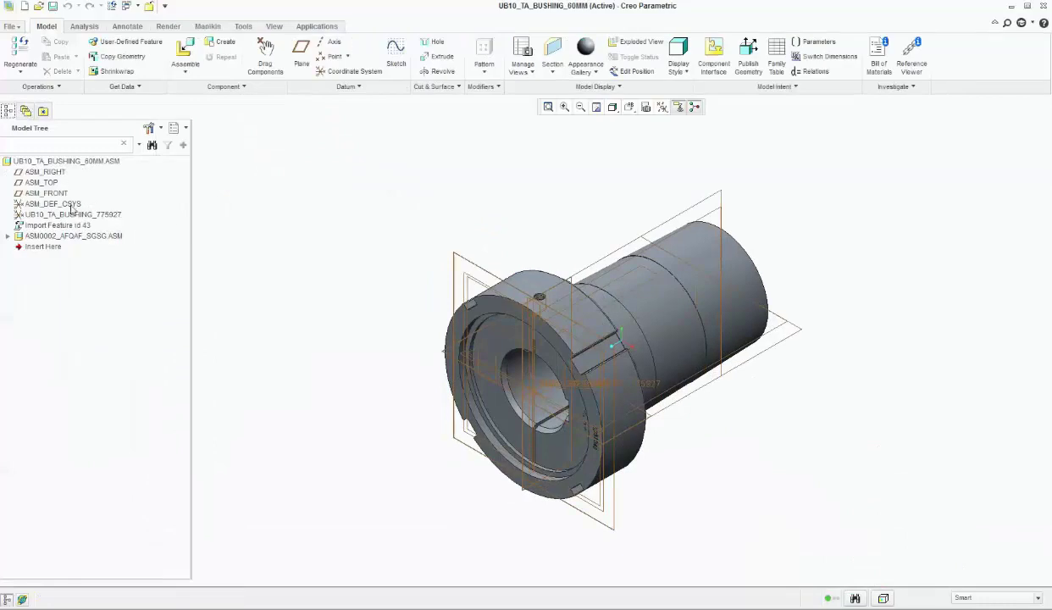
click(41, 172)
ctrl+click(40, 183)
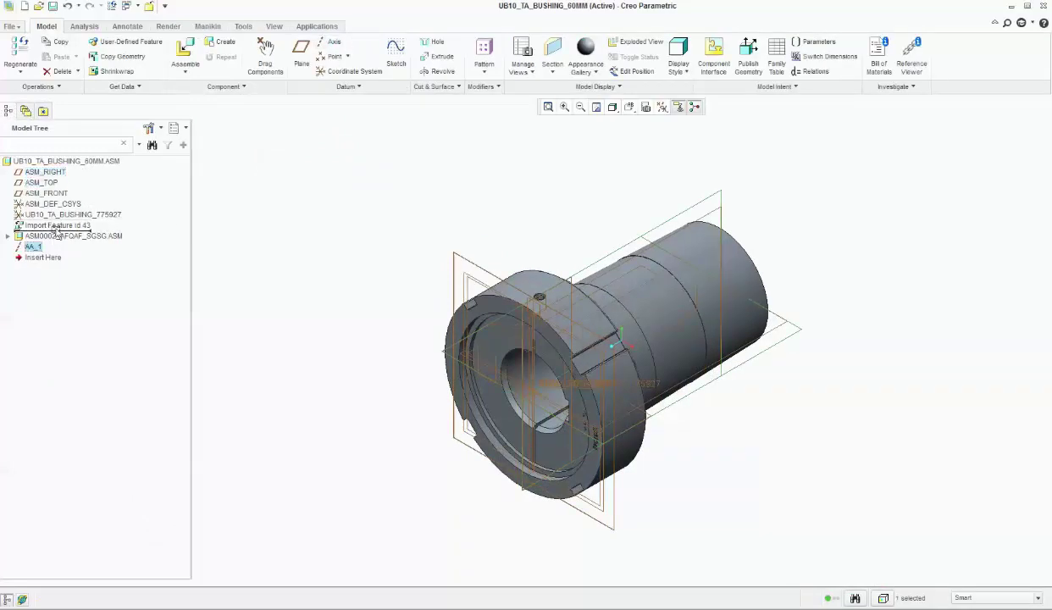
Step: Hide ASM_RIGHT, ASM_TOP, ASM_FRONT and ASM_DEF_CSYS inside ASM0002_AFQAF_SGSG.ASM of the 60MM bushing
click(12, 246)
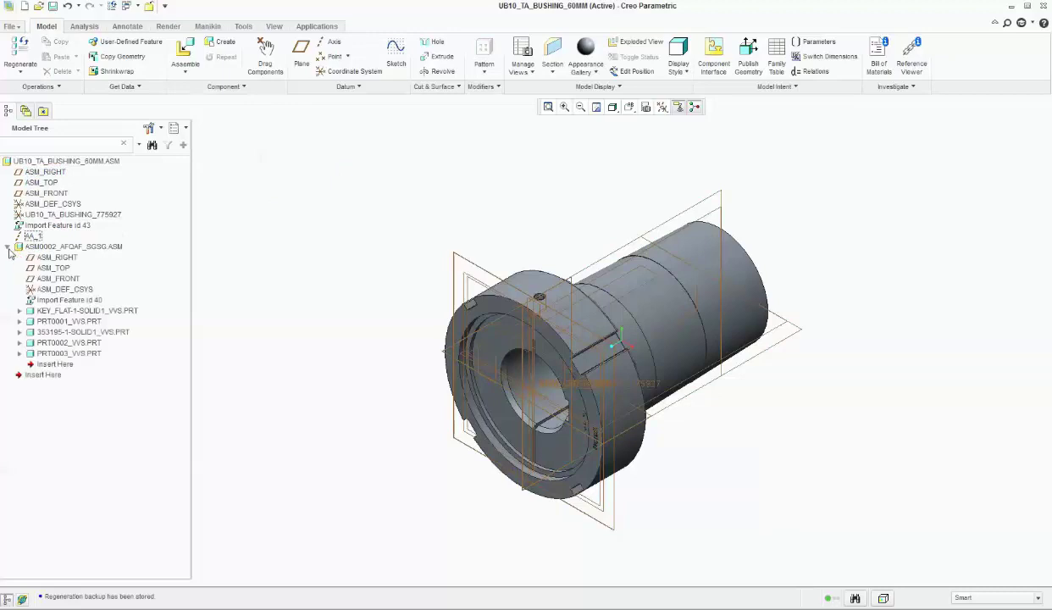
click(66, 258)
shift+click(64, 290)
right_click(64, 289)
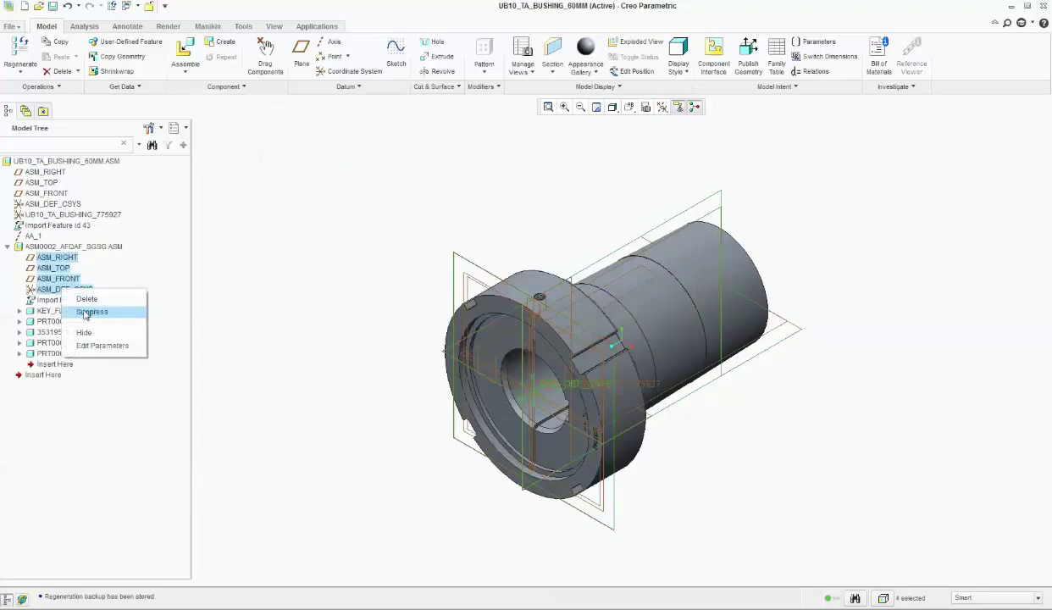
click(89, 331)
Step: Show the layer tree of the 60MM bushing and save the status of its Hidden Items layer
click(180, 130)
click(202, 148)
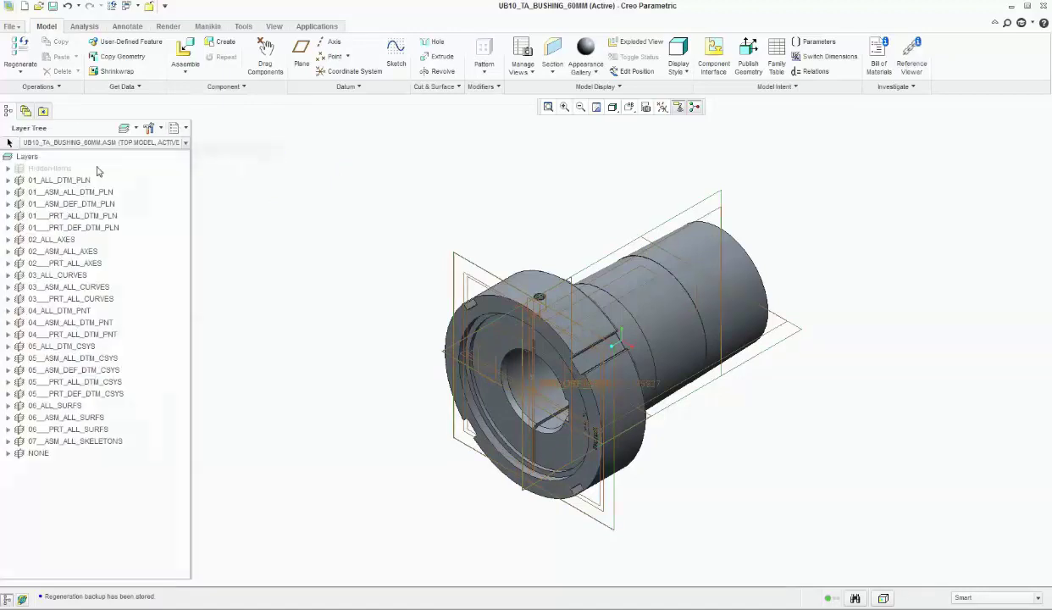
right_click(46, 168)
click(88, 464)
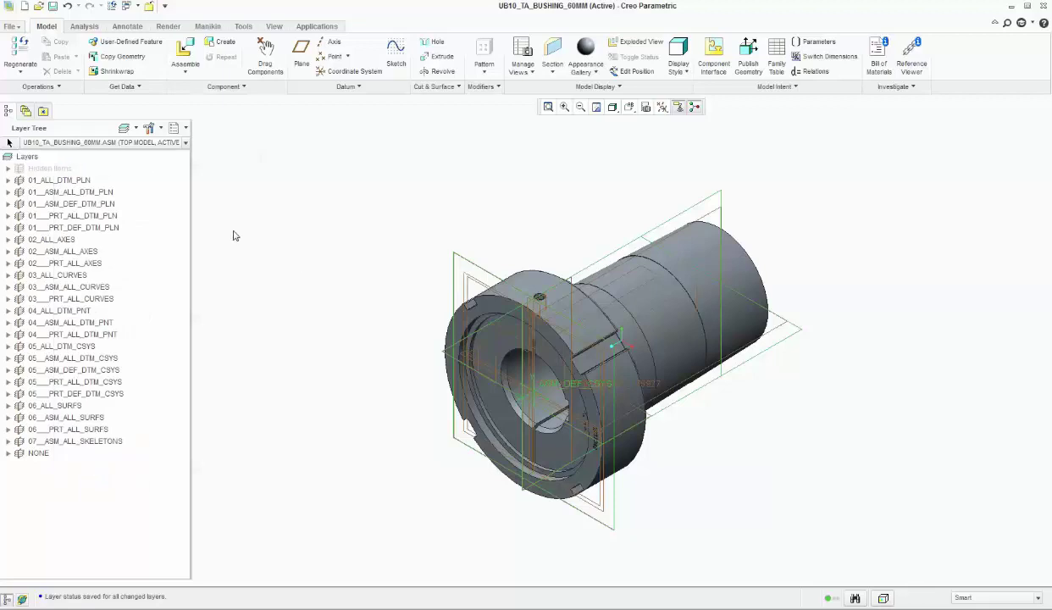
Step: Hide layers 01___PRT_ALL_DTM_PLN and 01___PRT_DEF_DTM_PLN of the 60MM bushing, save the layer status and return to the model tree
click(84, 215)
shift+click(93, 227)
right_click(93, 227)
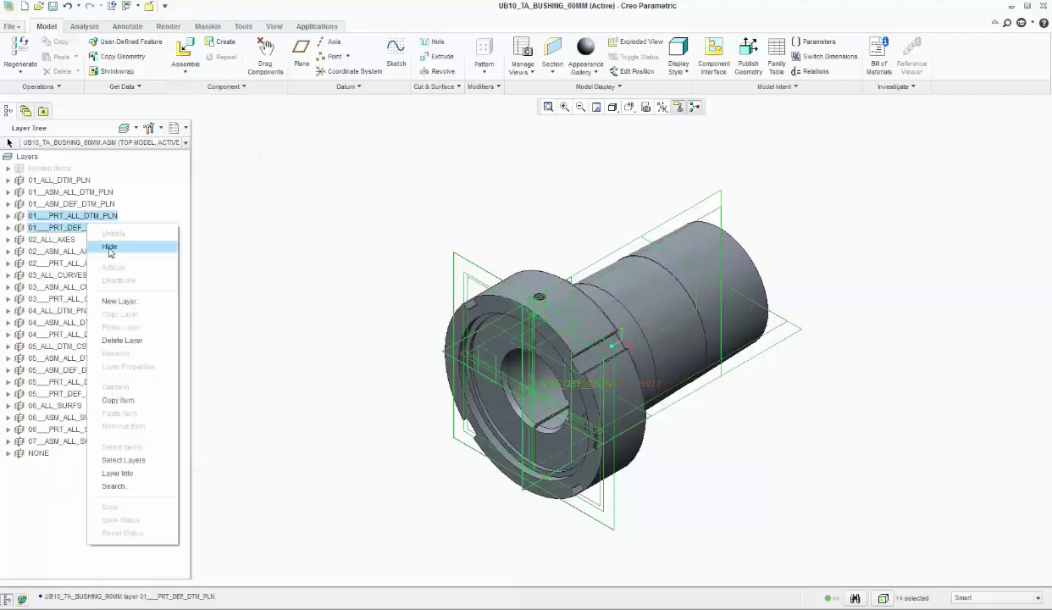
click(109, 246)
right_click(88, 224)
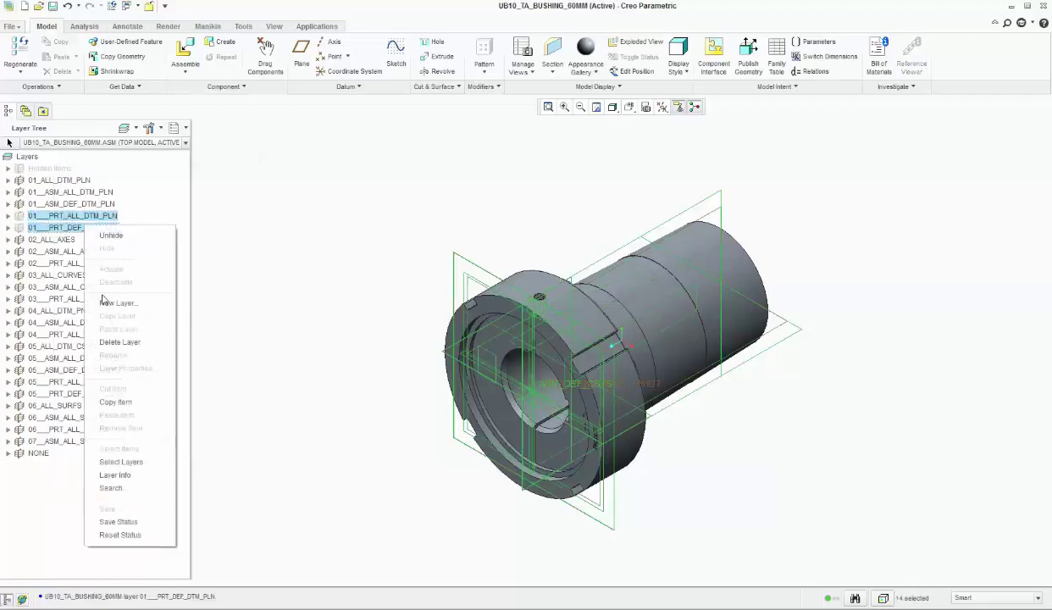
click(137, 521)
click(181, 128)
click(200, 146)
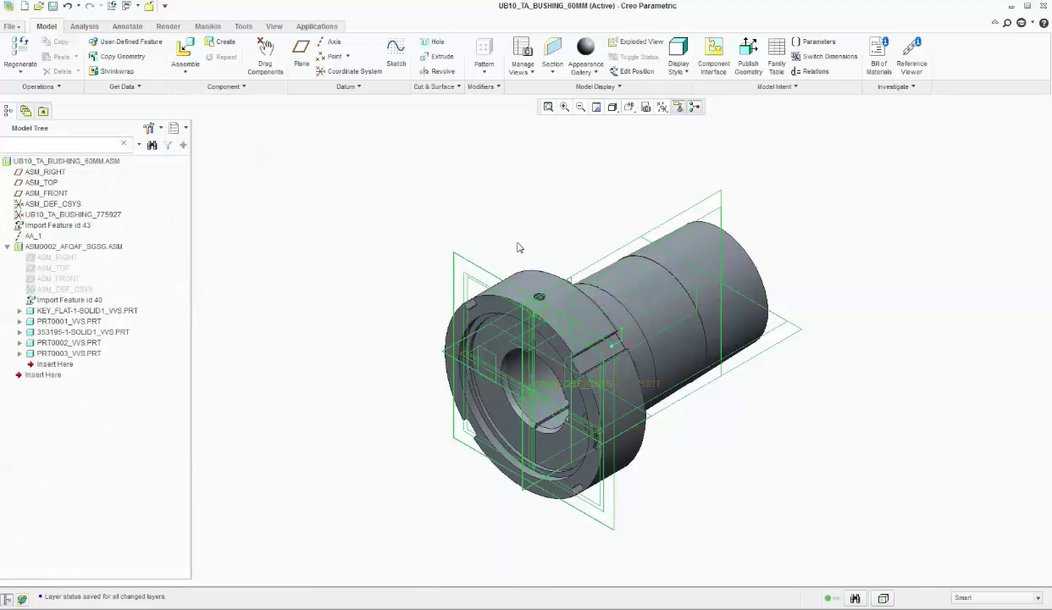
Step: Save the 60MM bushing assembly and return to the UB10_TA_BUSHING_INTG window
scroll(588, 295, down, 3)
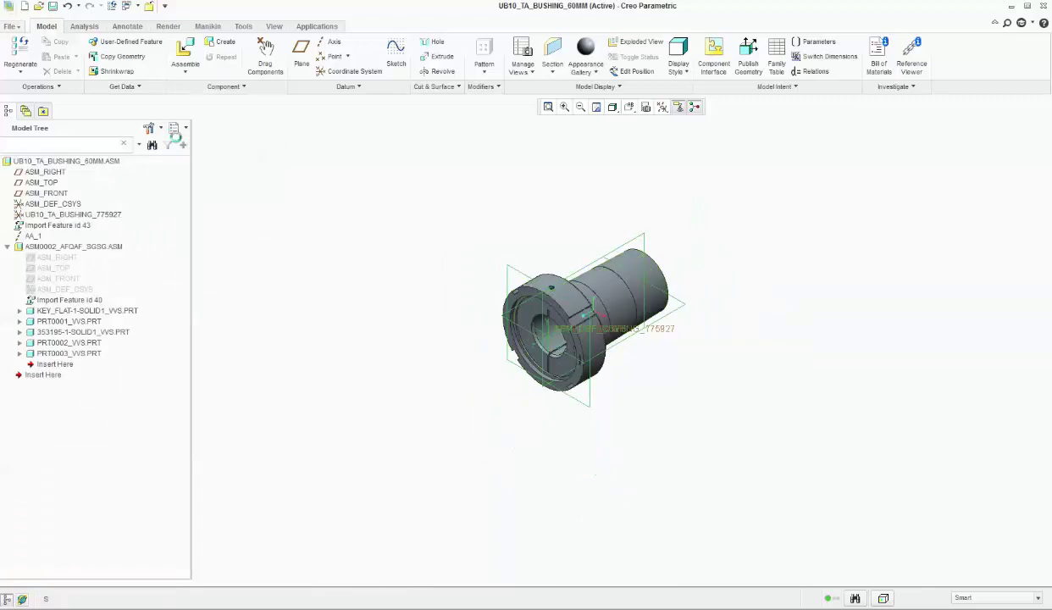
key(ctrl+s)
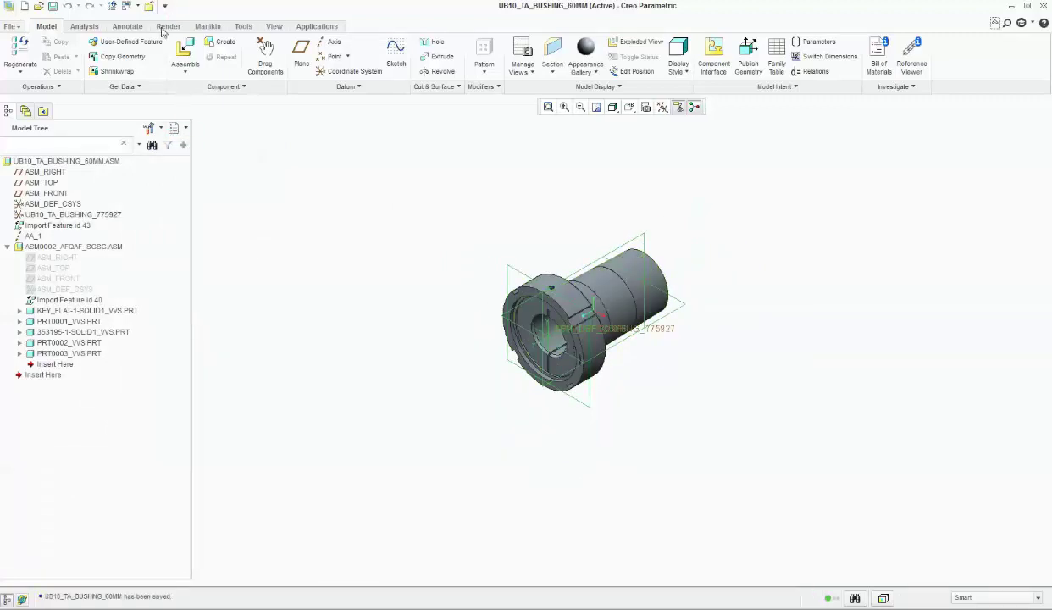
click(132, 7)
click(140, 23)
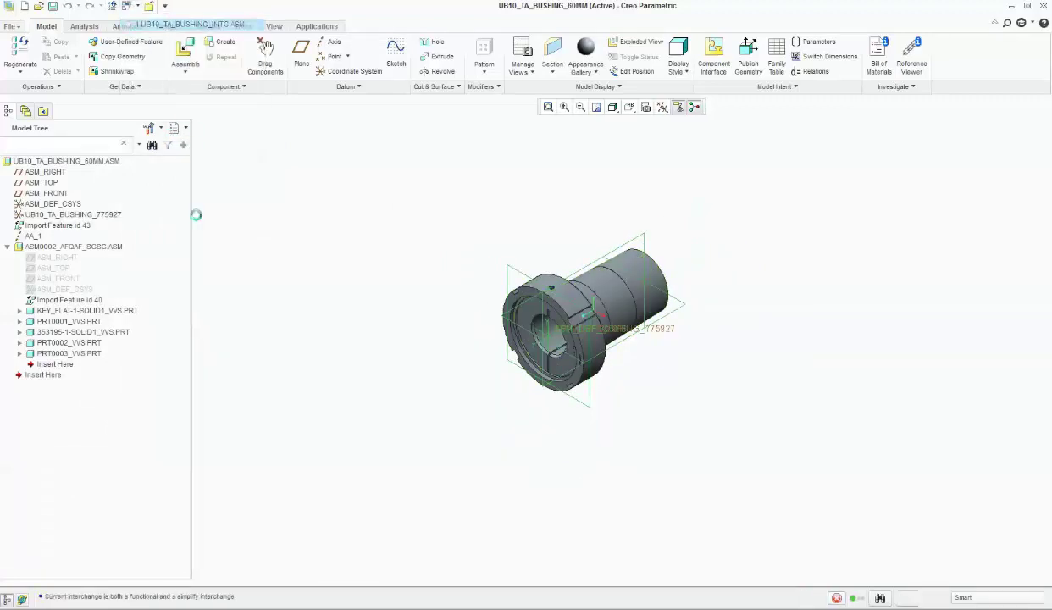
Step: Open UB10_TA_BUSHING_65MM.ASM and hide ASM_RIGHT, ASM_TOP, ASM_FRONT and ASM_DEF_CSYS inside ASM0002_SGSS_SGHDHD.ASM
click(116, 332)
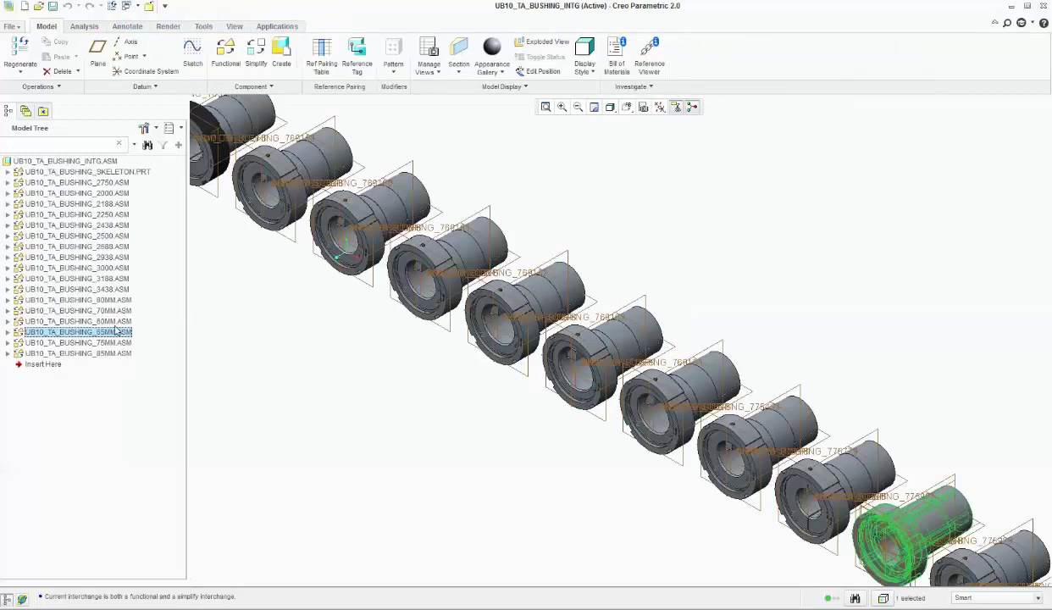
right_click(97, 338)
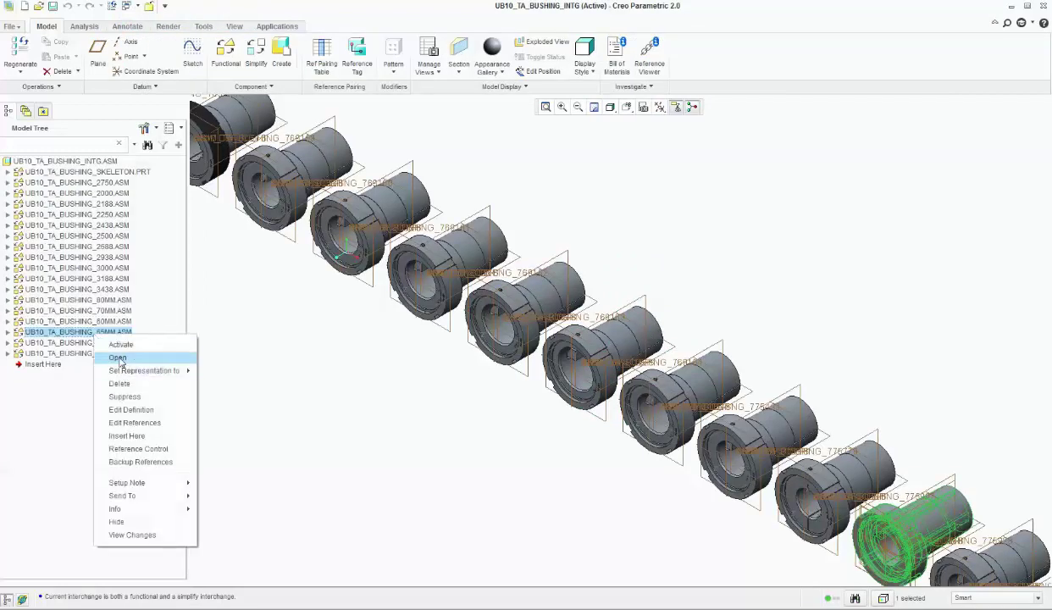
click(125, 356)
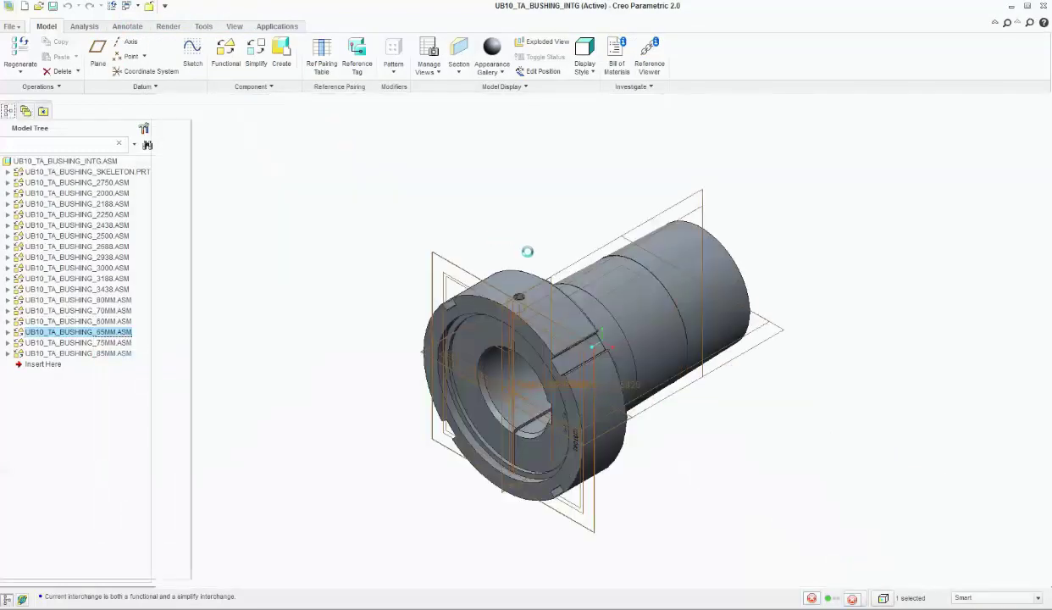
click(7, 236)
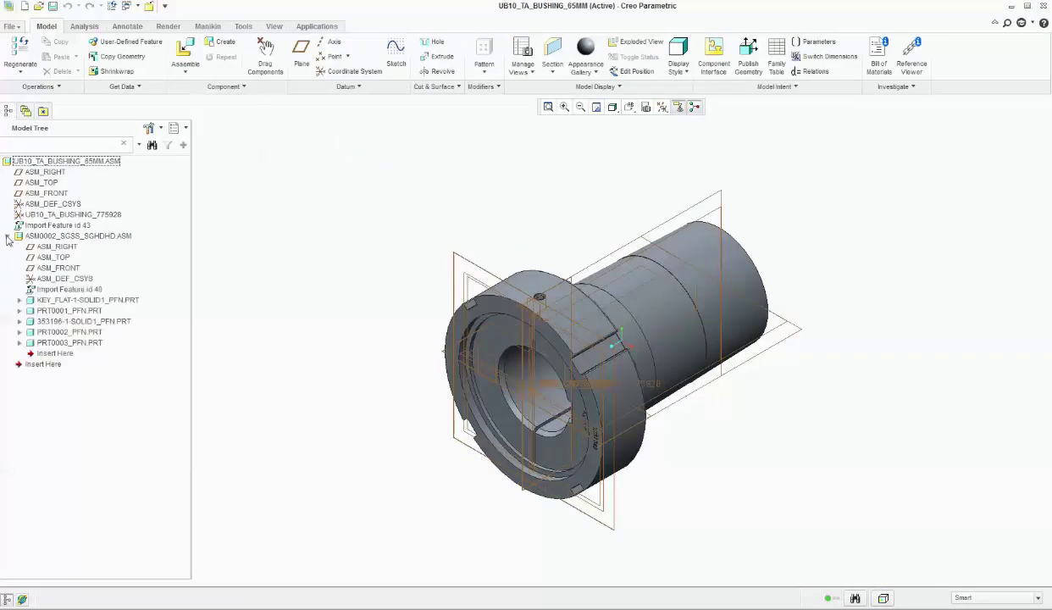
click(49, 246)
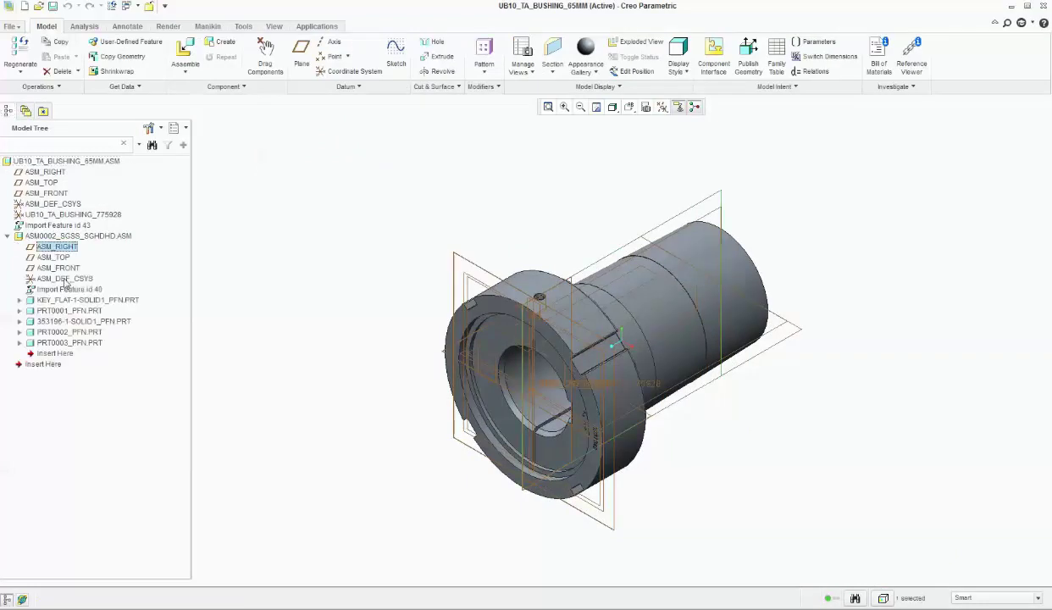
shift+click(63, 279)
right_click(62, 281)
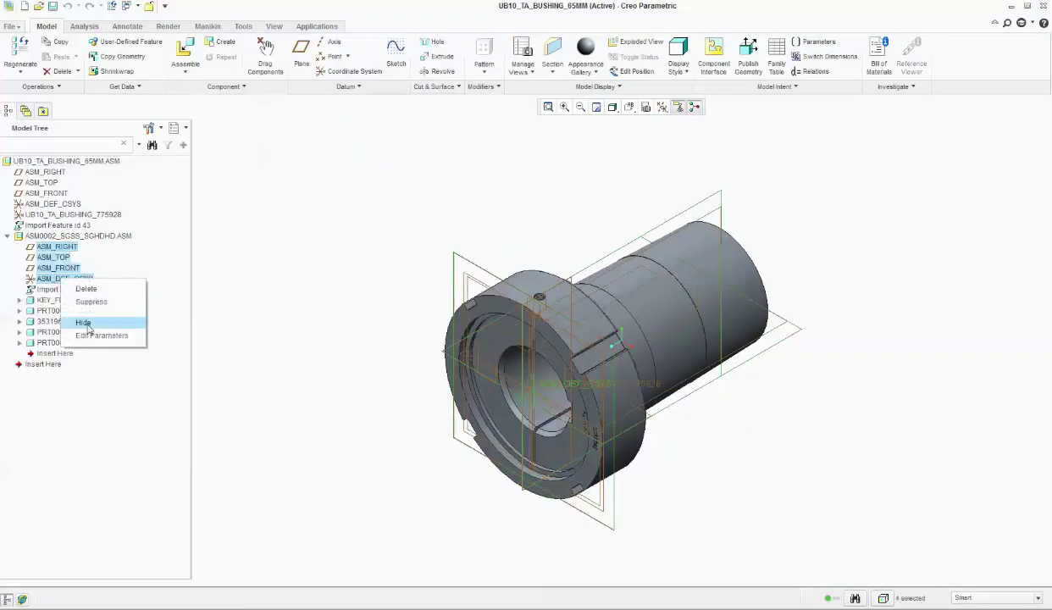
click(83, 323)
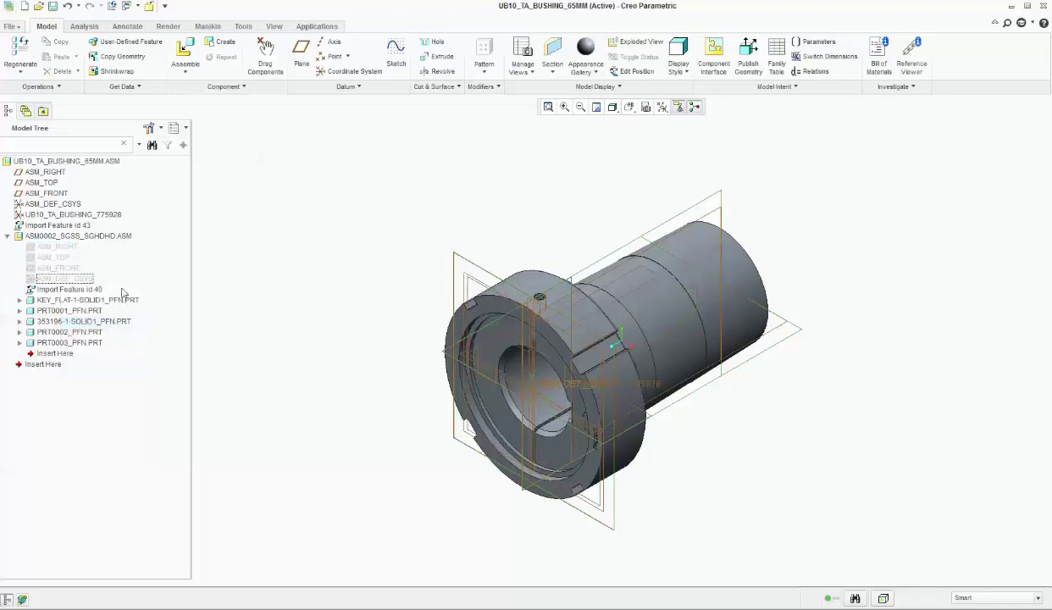
Step: Show the layer tree of the 65MM bushing and save the status of its Hidden Items layer
click(178, 128)
click(195, 150)
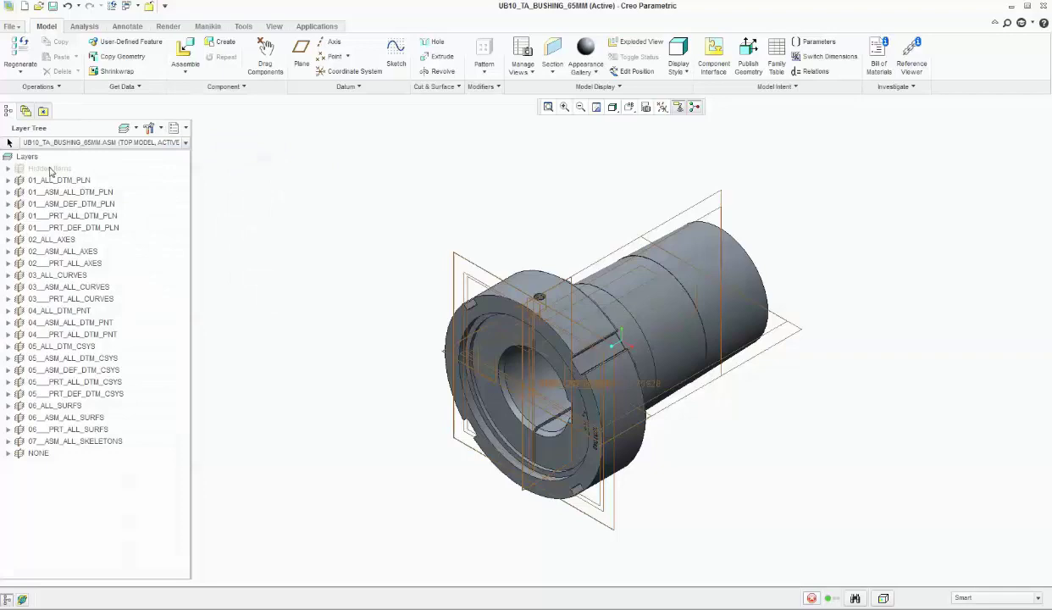
right_click(49, 169)
click(91, 465)
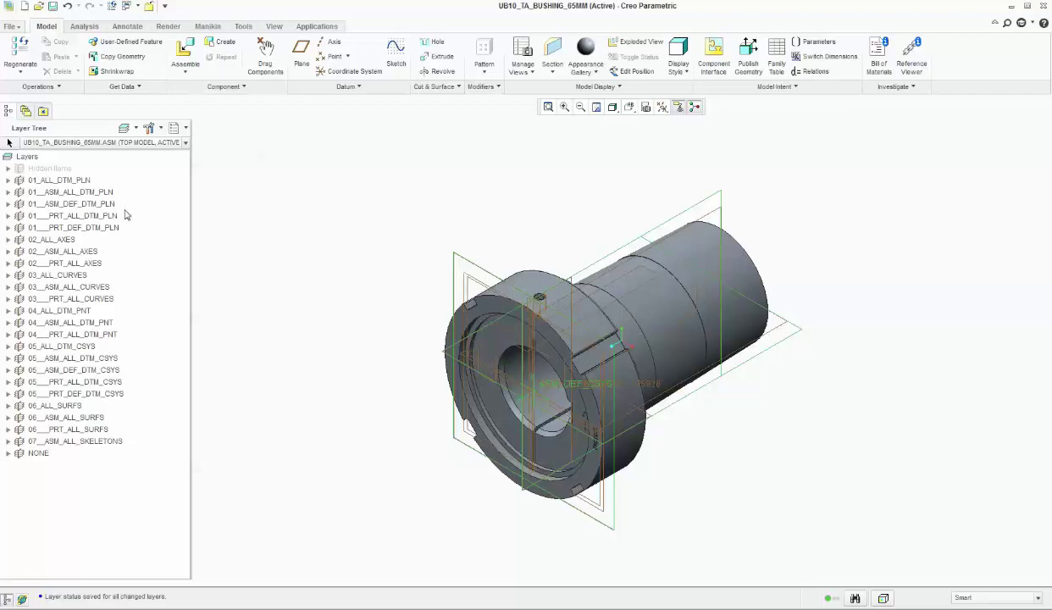
Step: Hide layers 01___PRT_ALL_DTM_PLN and 01___PRT_DEF_DTM_PLN of the 65MM bushing, save the layer status and return to the model tree
click(84, 215)
shift+click(85, 227)
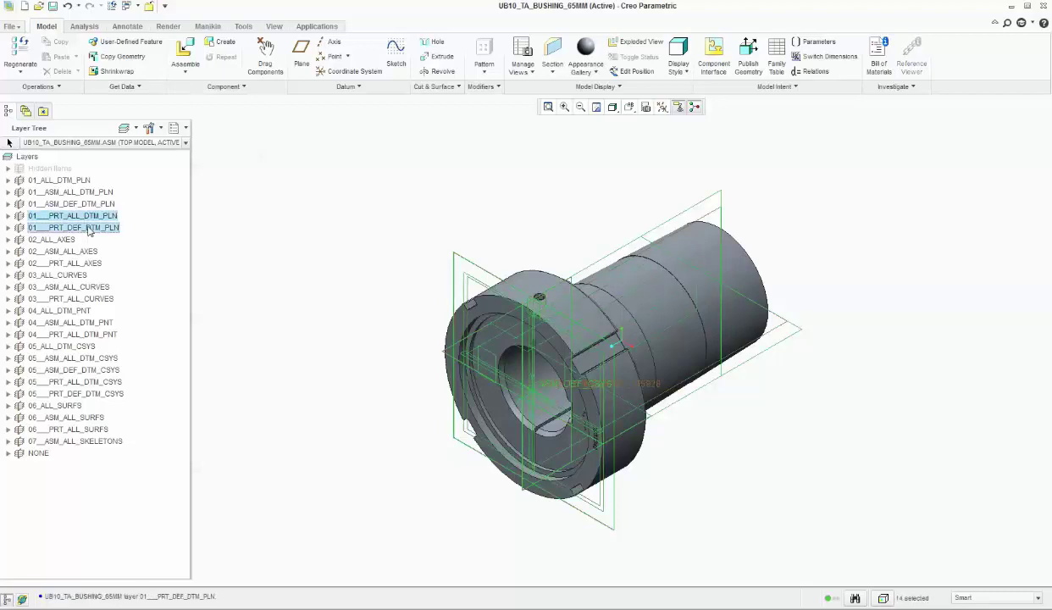
right_click(88, 227)
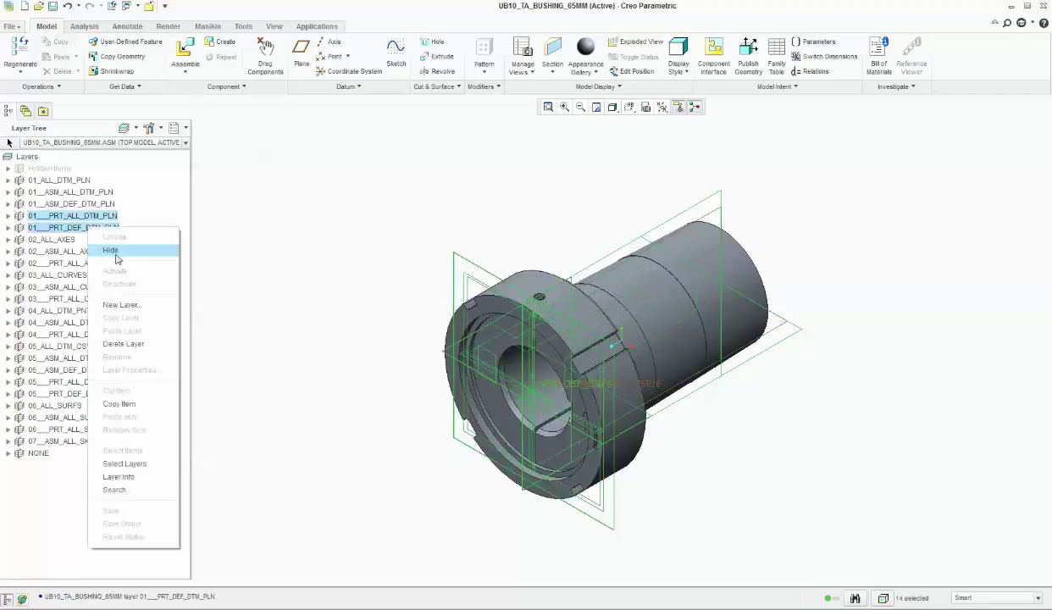
click(117, 258)
right_click(88, 227)
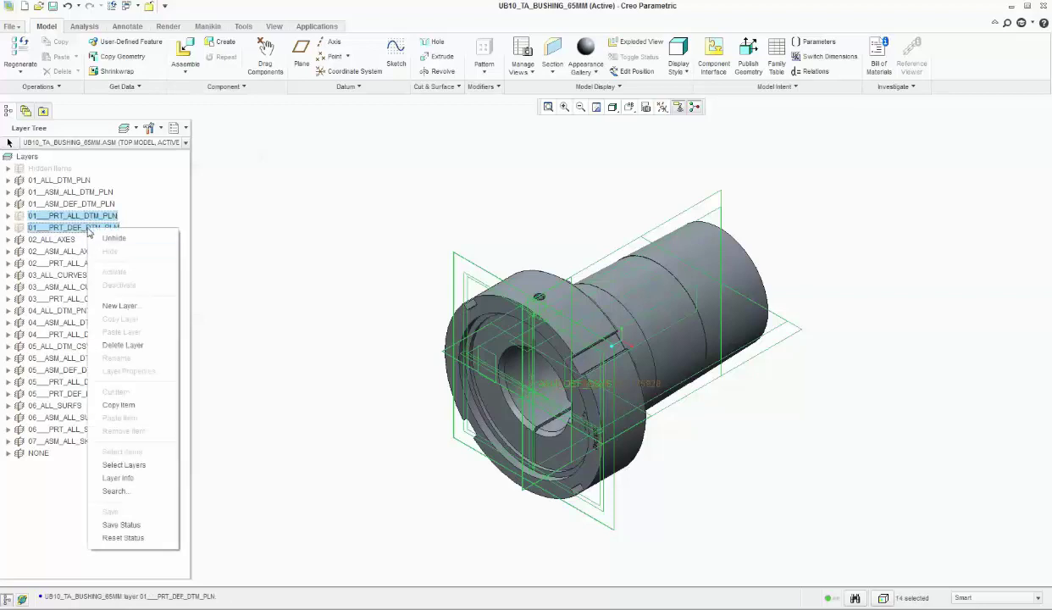
click(144, 527)
click(175, 128)
click(186, 128)
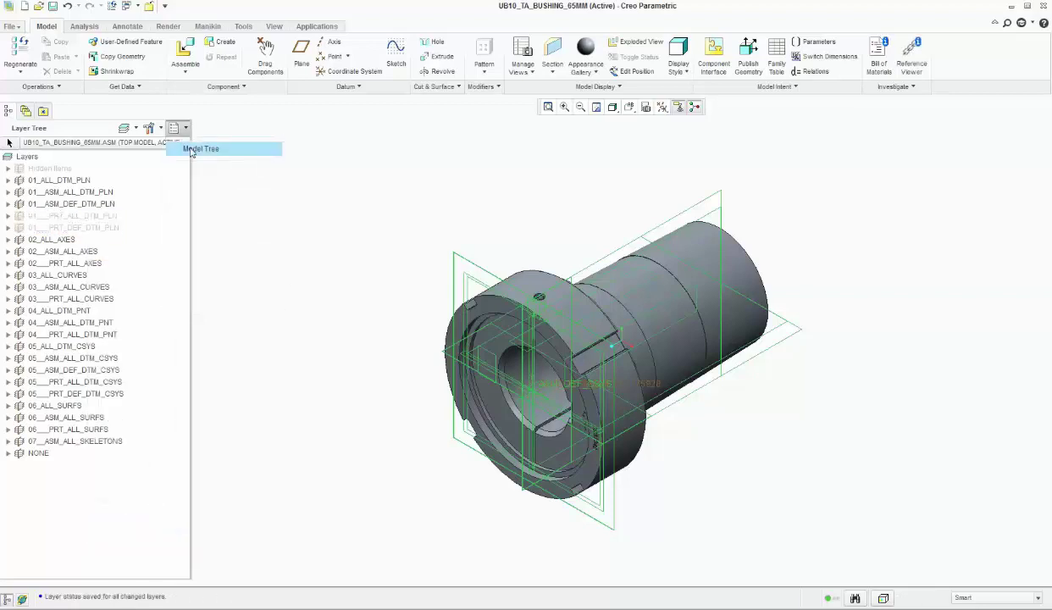
click(191, 150)
Step: Create a datum axis through ASM_RIGHT and ASM_TOP in the 65MM bushing and move it ahead of ASM0002_SGSS_SGHDHD.ASM
click(8, 235)
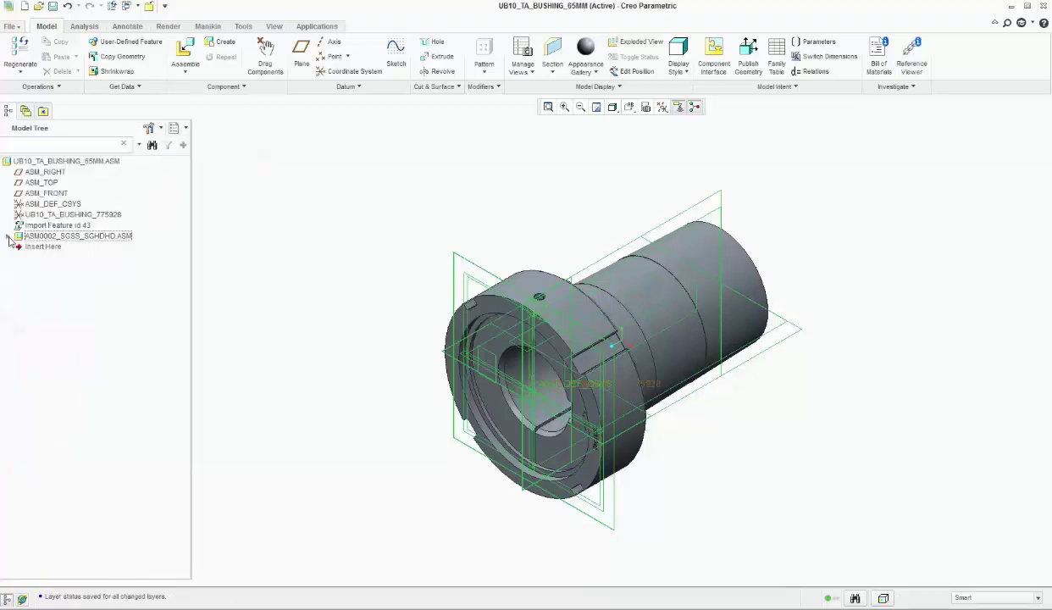
click(45, 172)
ctrl+click(43, 182)
click(327, 42)
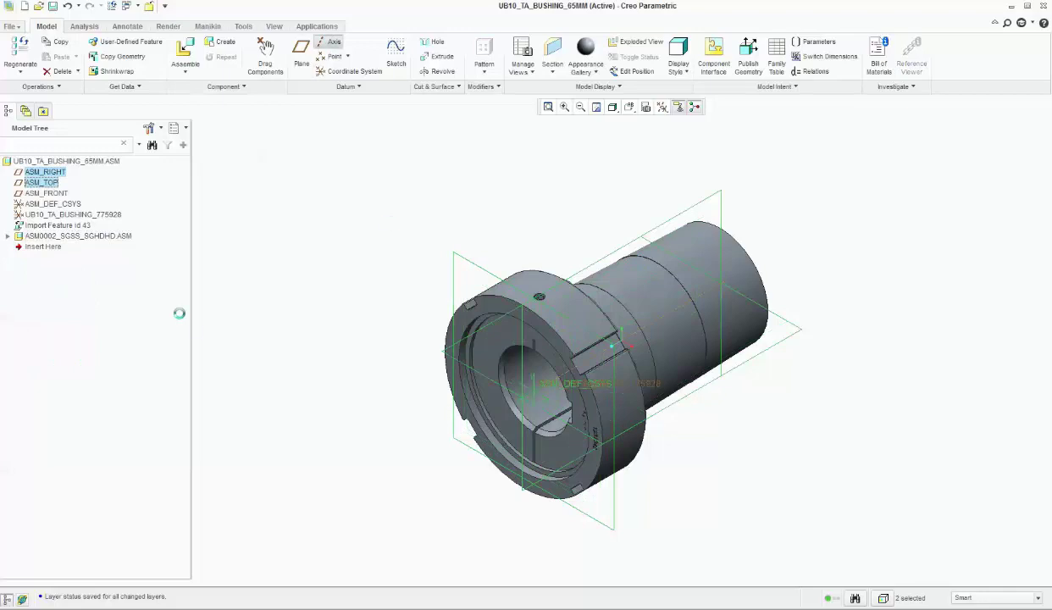
drag(39, 248, 42, 225)
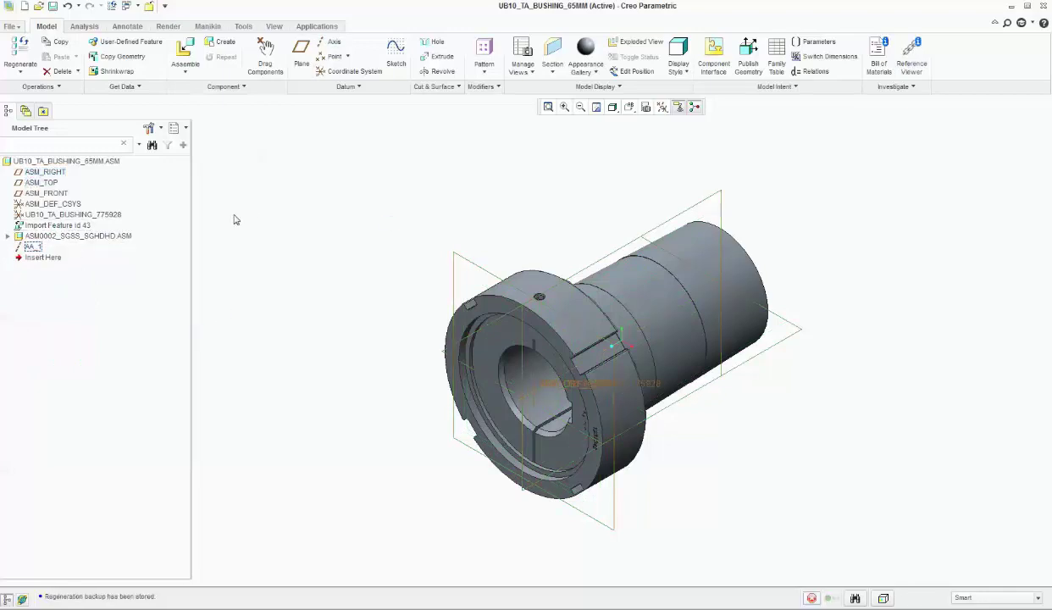
Step: Return to the UB10_TA_BUSHING_INTG window and open UB10_TA_BUSHING_75MM.ASM
click(127, 6)
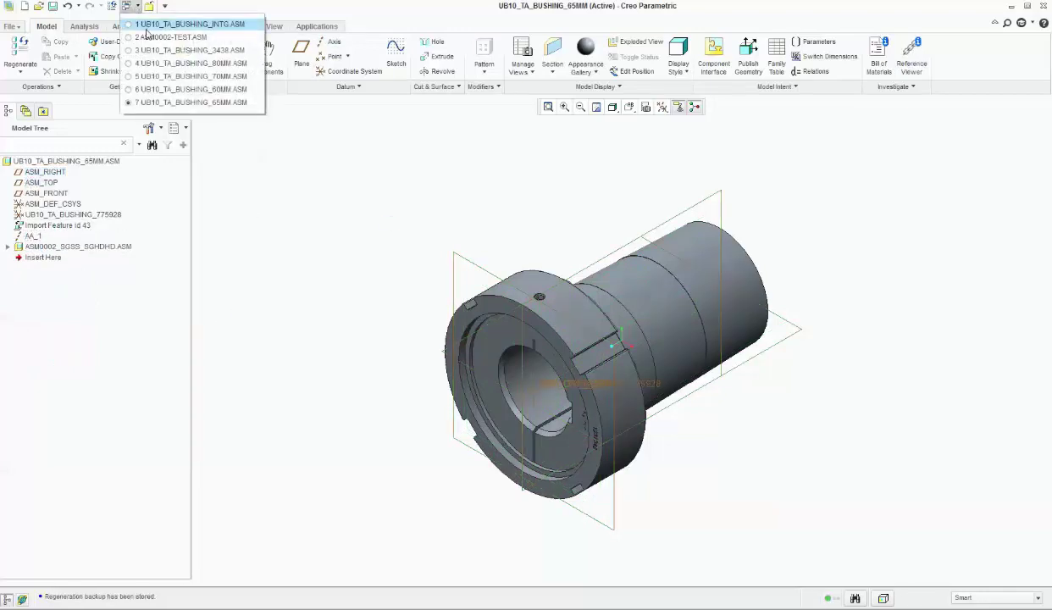
click(149, 34)
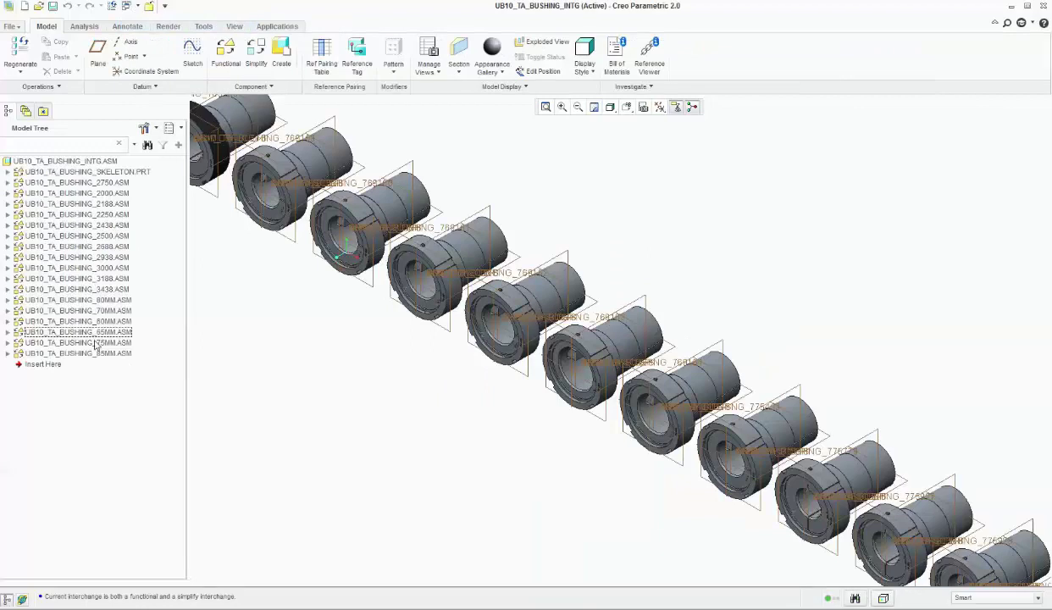
click(94, 342)
click(119, 364)
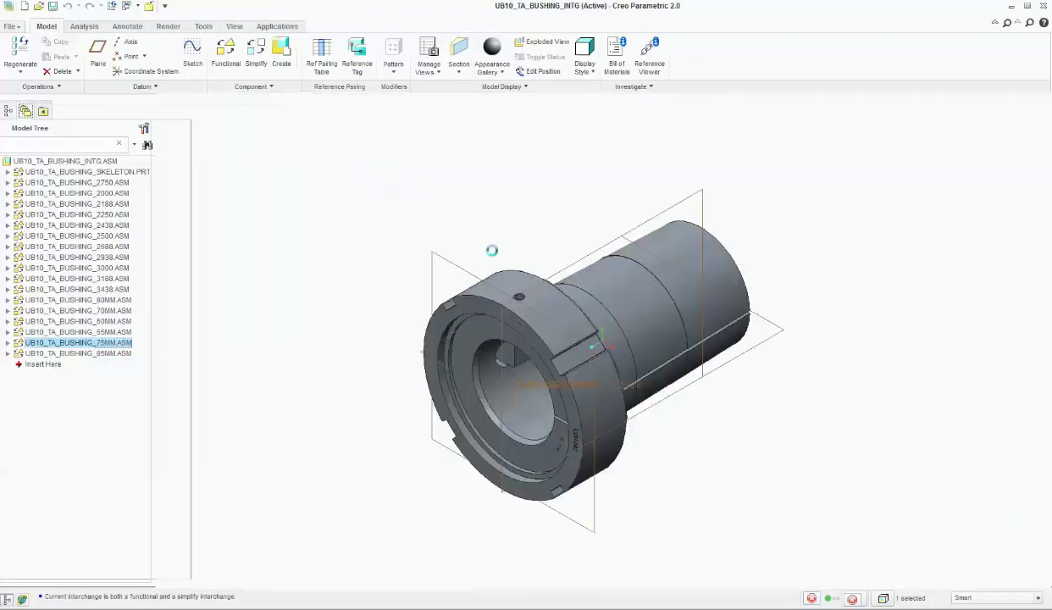
Step: Try a datum axis through ASM_RIGHT and ASM_TOP in the 75MM bushing, then delete that duplicate axis
click(43, 172)
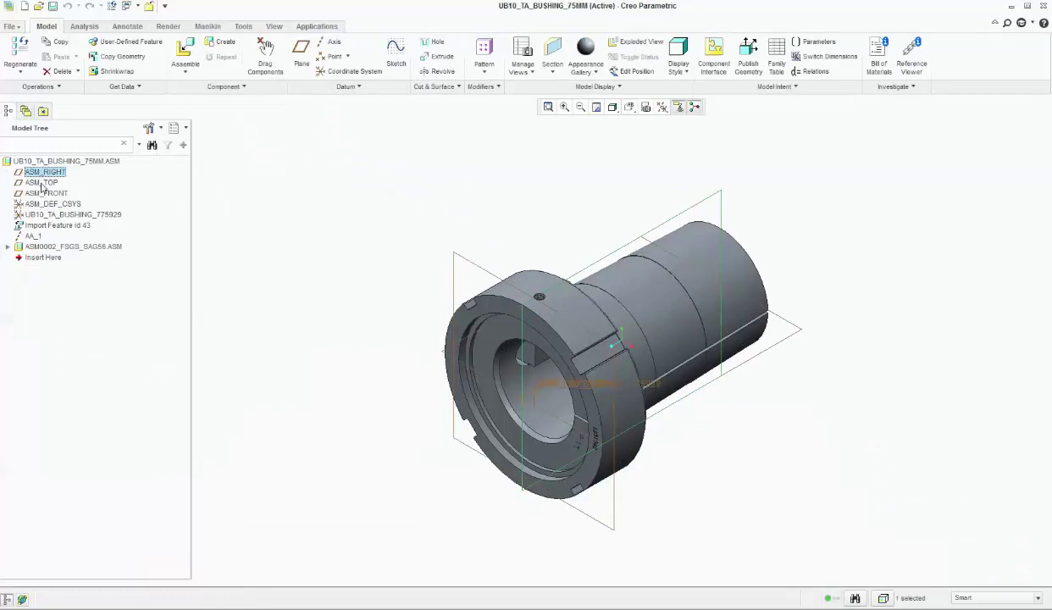
ctrl+click(42, 182)
click(326, 42)
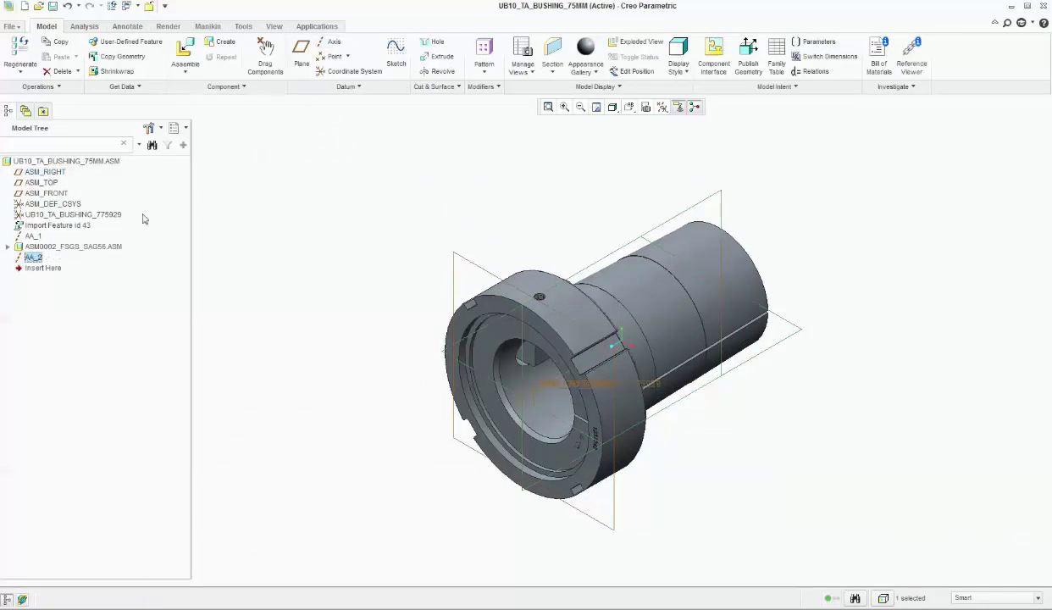
right_click(34, 257)
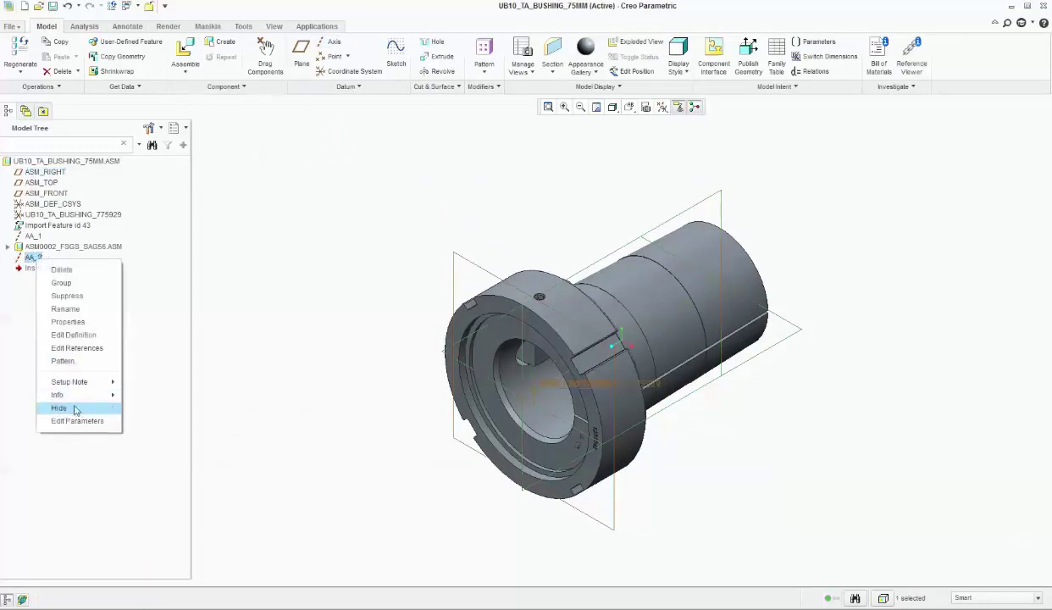
click(69, 271)
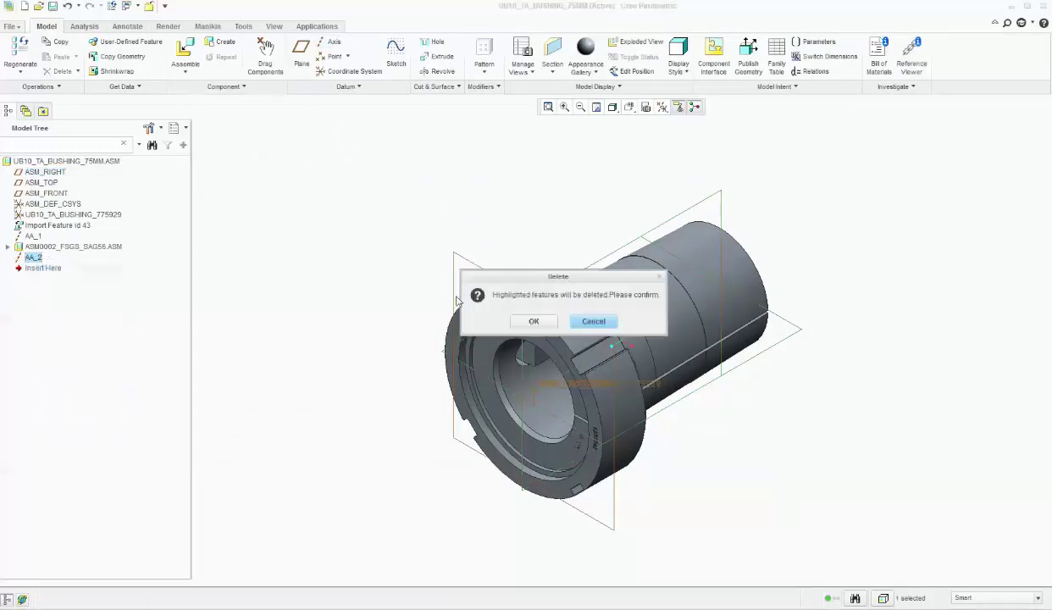
click(533, 321)
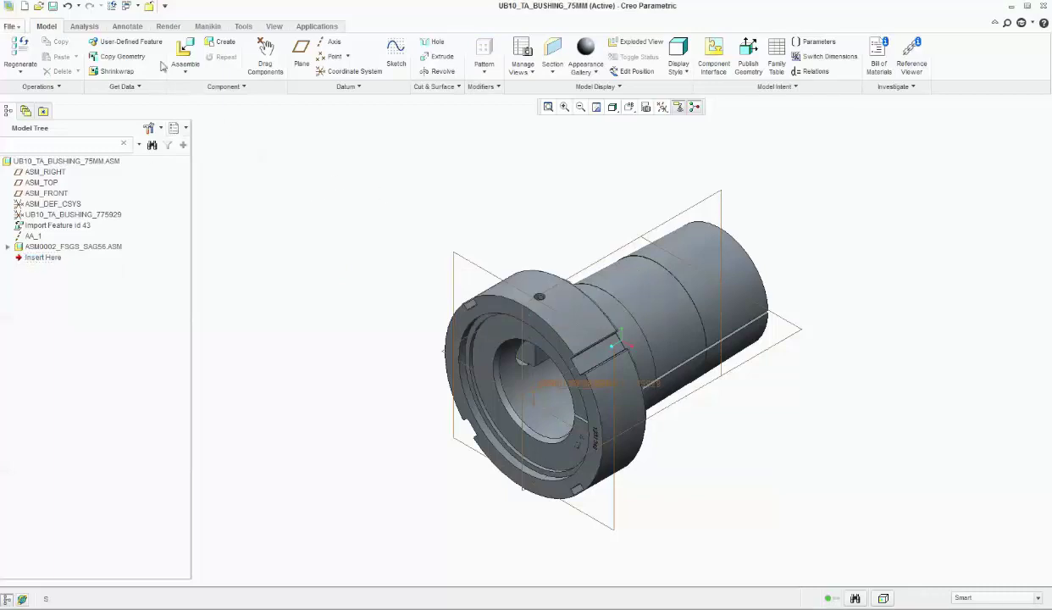
Step: Save UB10_TA_BUSHING_75MM.ASM and return to the UB10_TA_BUSHING_INTG window
key(ctrl+s)
click(138, 7)
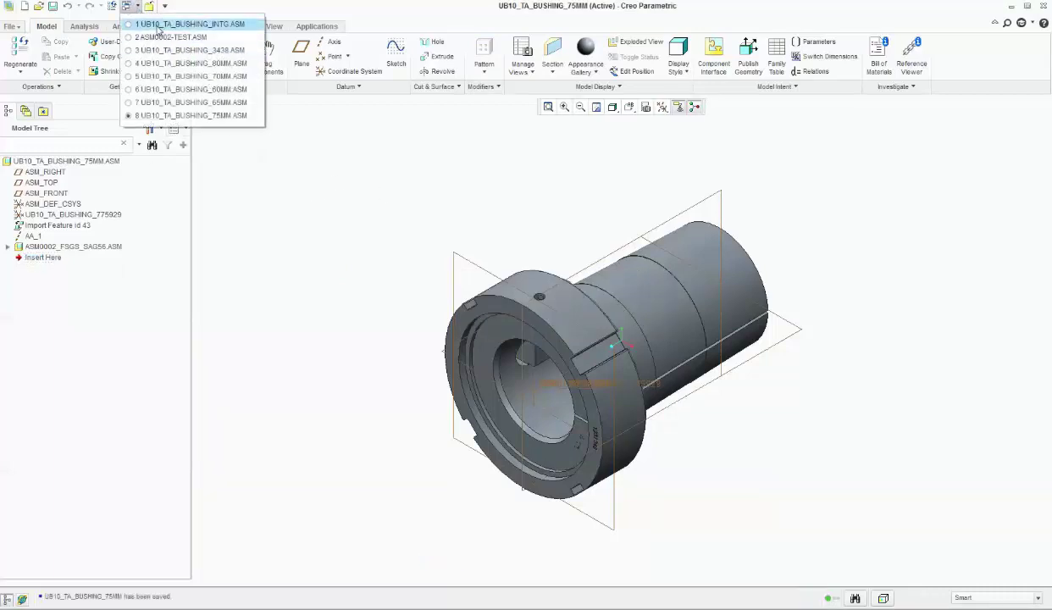
click(173, 23)
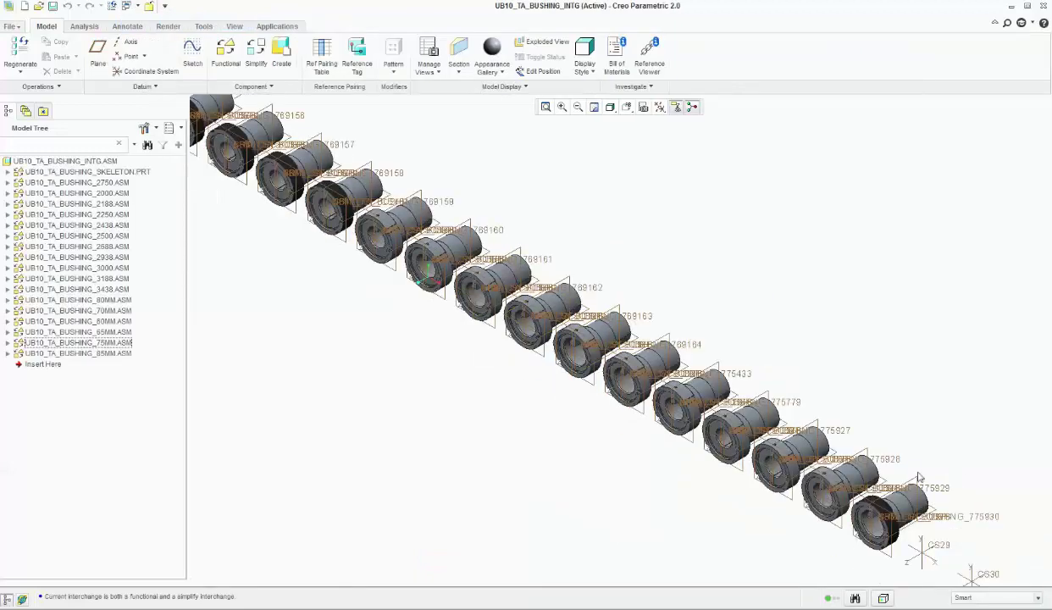
Step: Locate the 85MM bushing and examine the whole row of bushings in the interchange assembly, from last to first
click(100, 353)
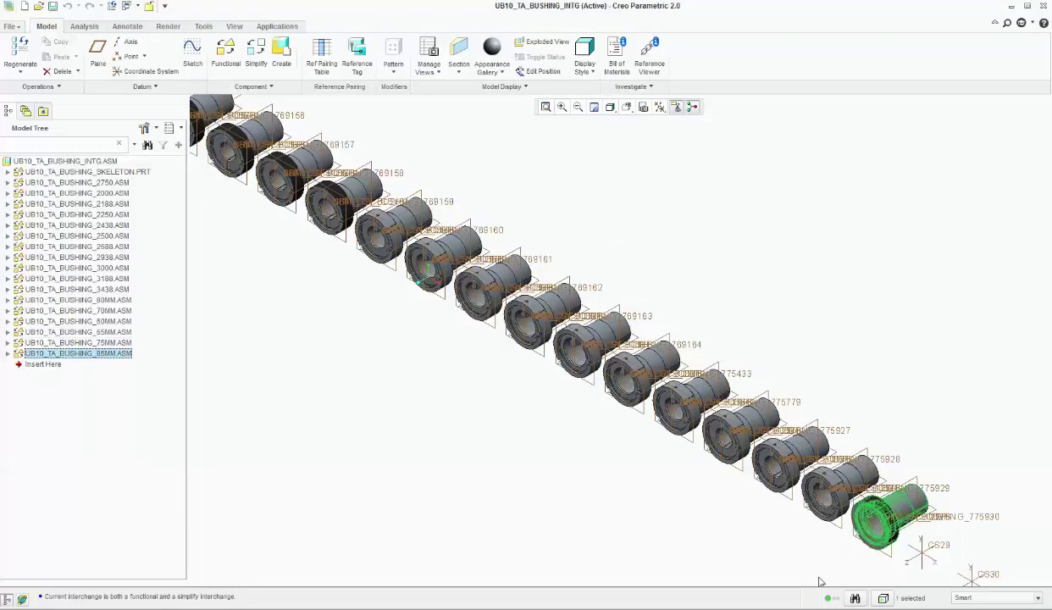
scroll(932, 445, up, 3)
click(926, 382)
scroll(932, 441, up, 5)
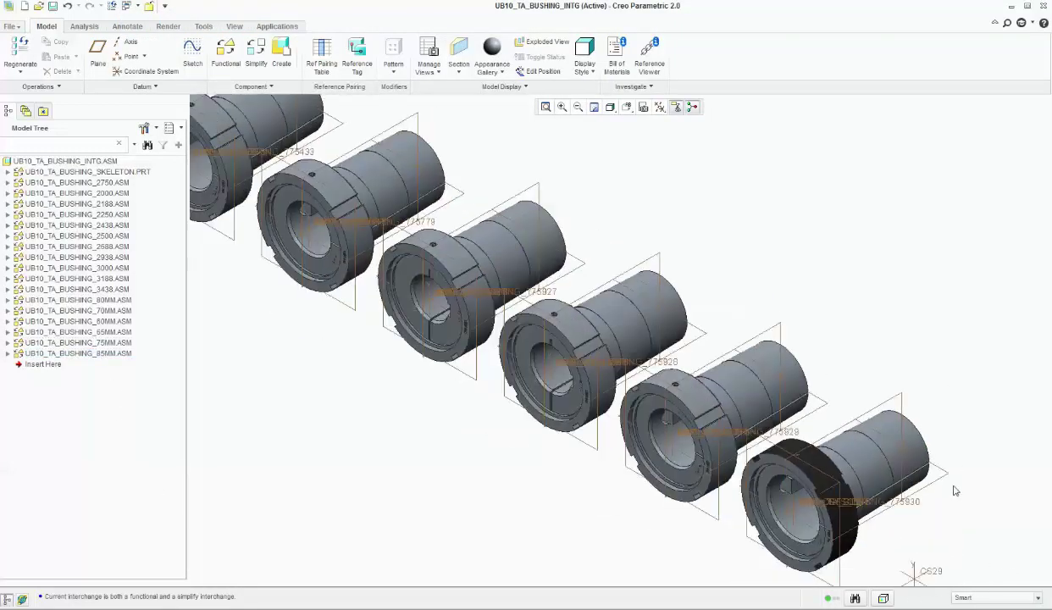
scroll(953, 490, down, 5)
scroll(563, 253, up, 3)
scroll(532, 262, down, 2)
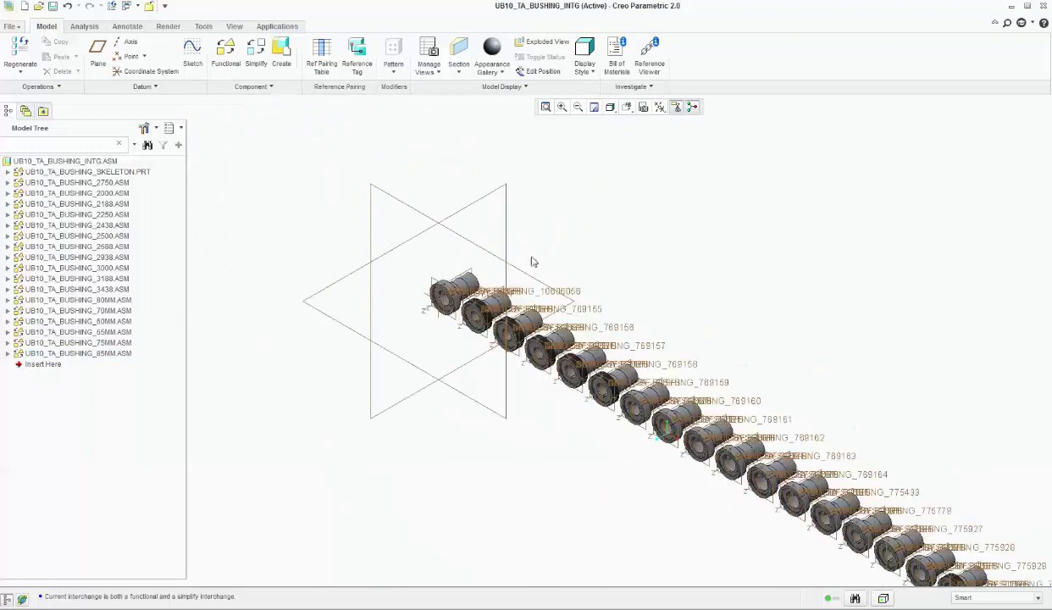
scroll(615, 165, down, 3)
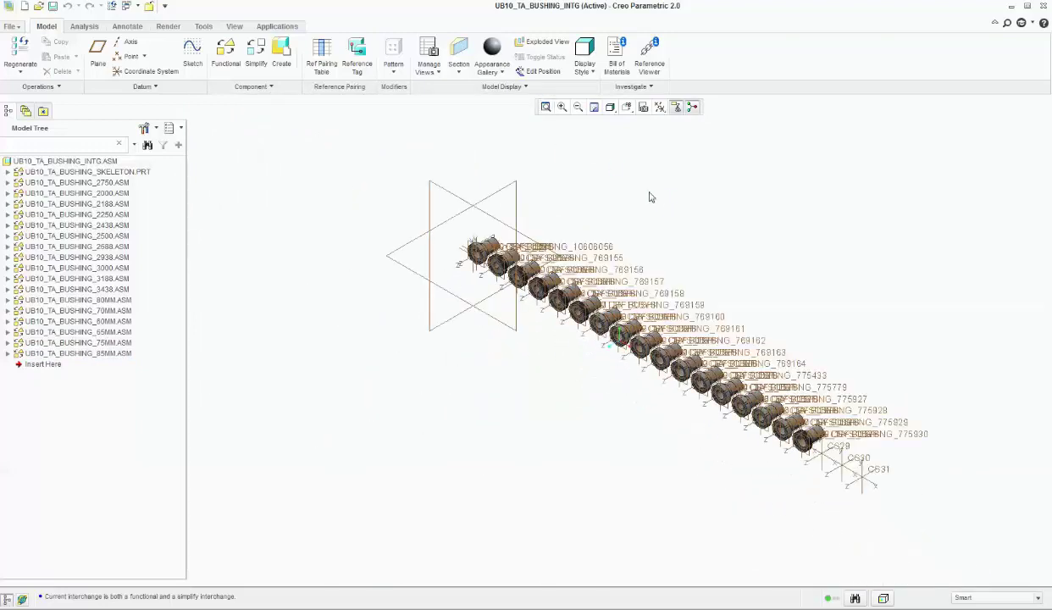
scroll(531, 237, up, 5)
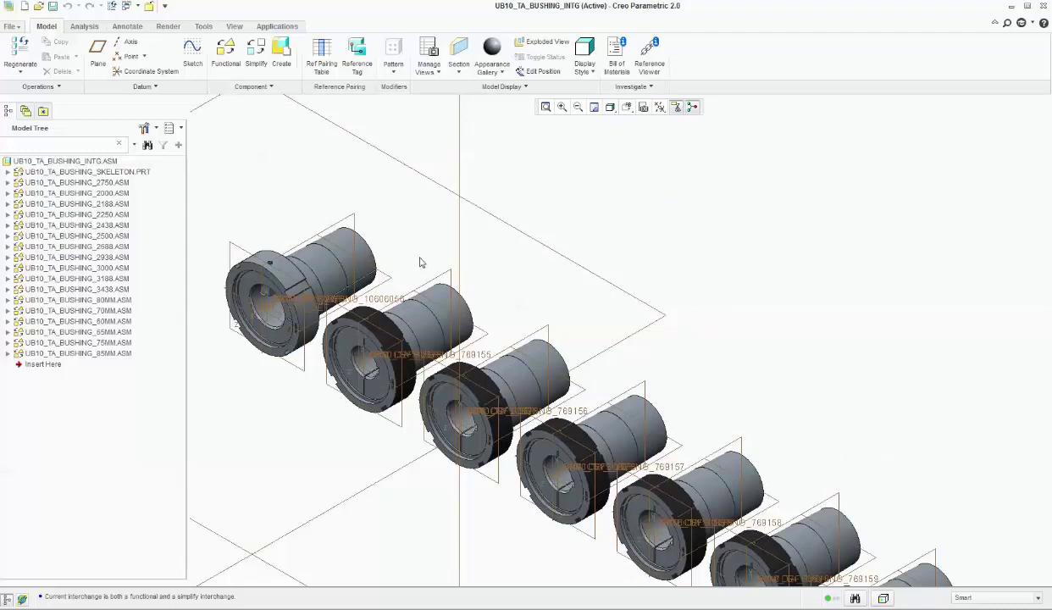
Step: Examine the ASM_RIGHT datum plane and the other geometry of the UB10_TA_BUSHING_2750 bushing up close
click(341, 269)
click(721, 383)
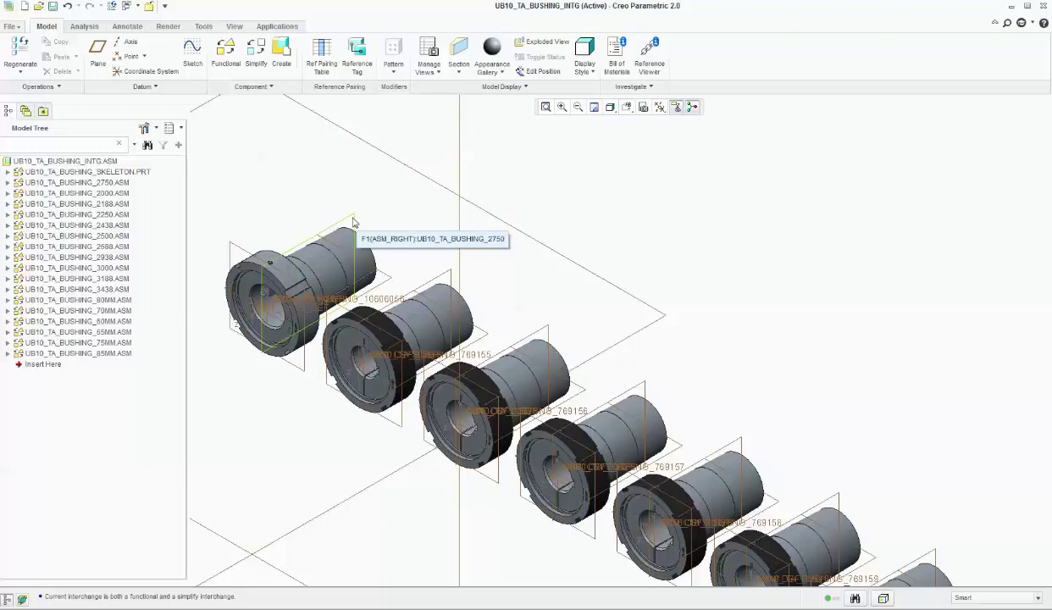
click(354, 222)
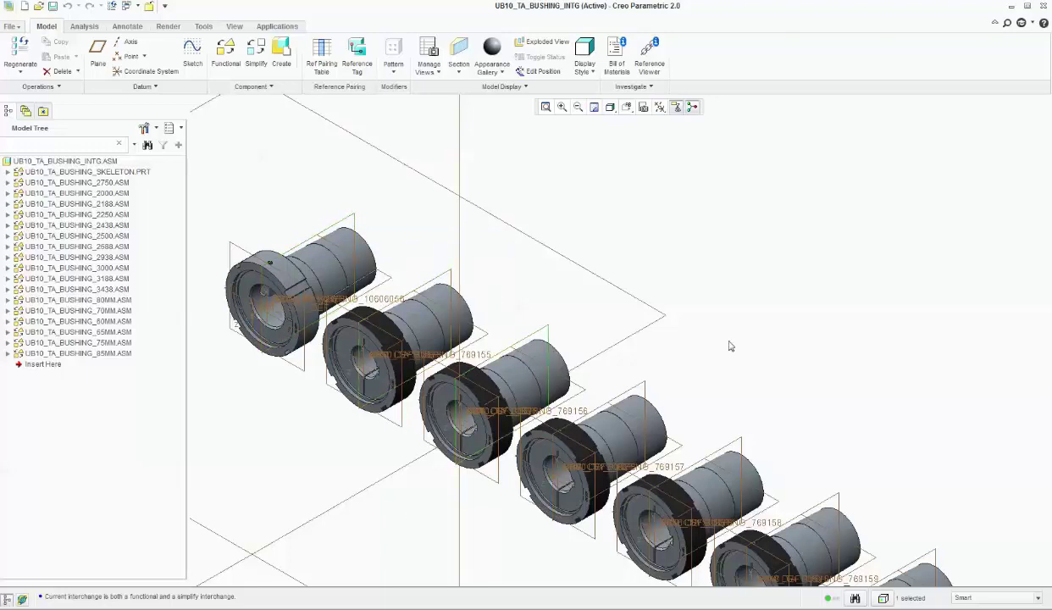
click(606, 384)
click(385, 281)
click(714, 376)
scroll(228, 273, up, 5)
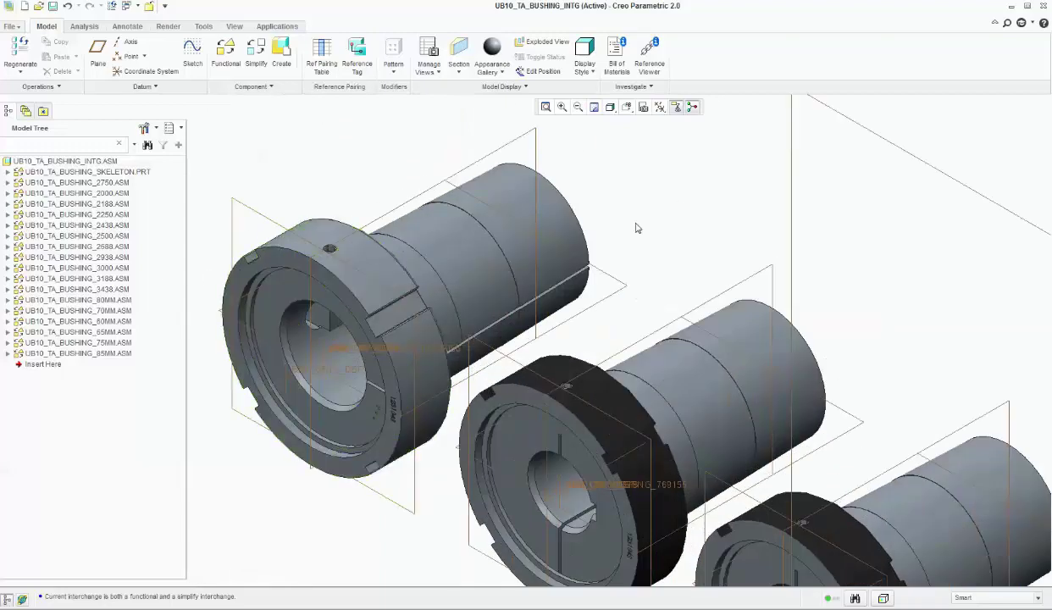
key(m)
key(d)
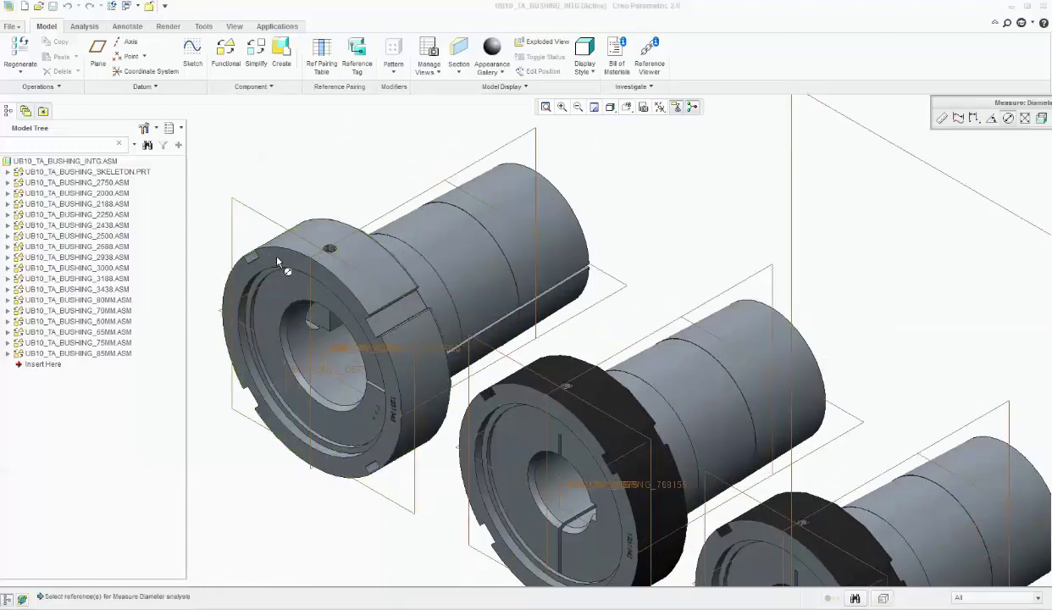
scroll(275, 260, up, 2)
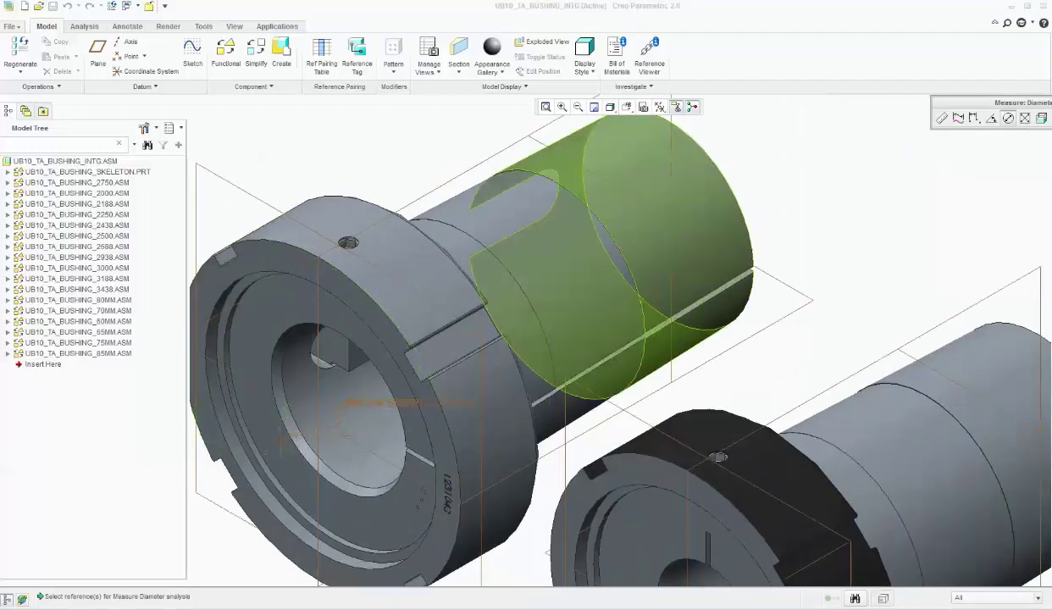
key(Escape)
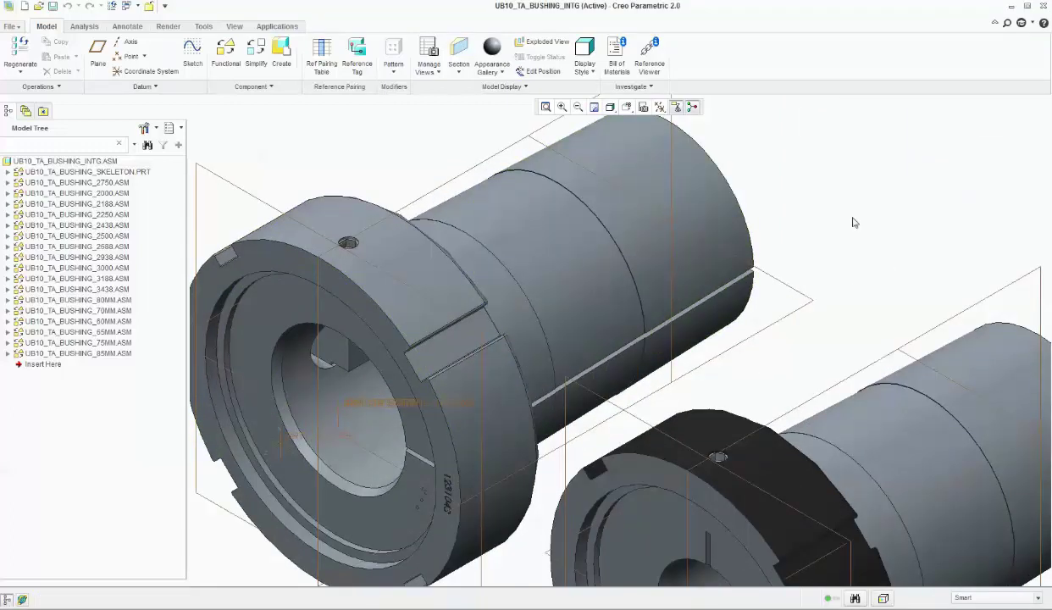
scroll(208, 280, up, 2)
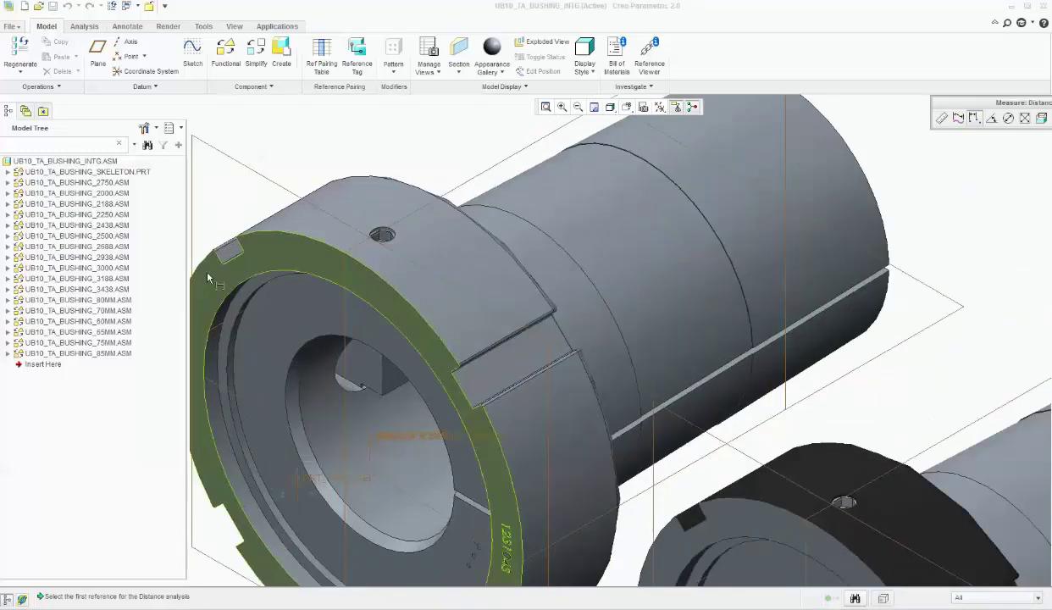
scroll(208, 279, down, 3)
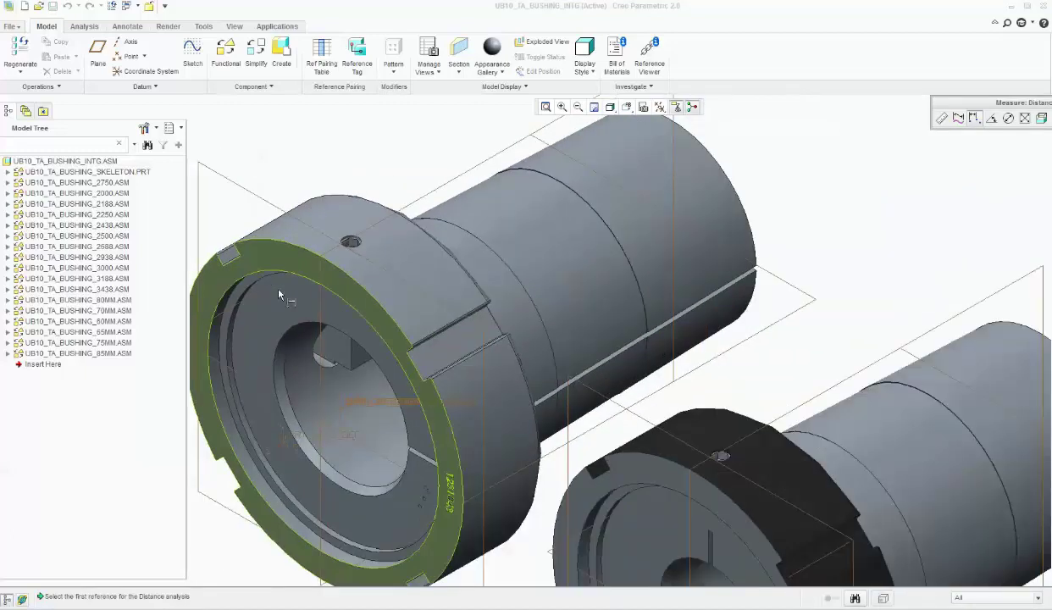
scroll(509, 430, up, 3)
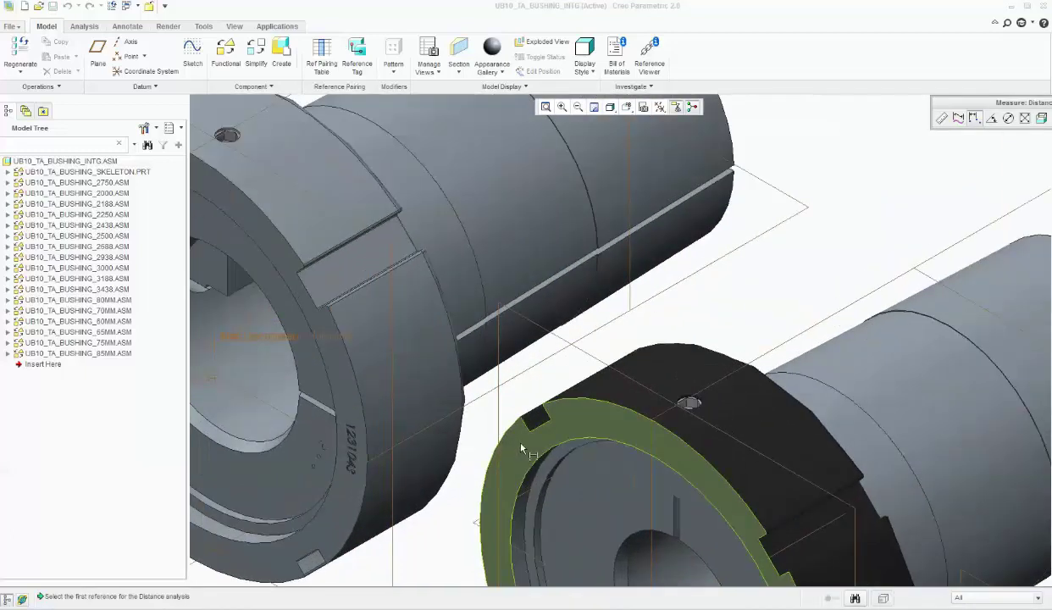
scroll(505, 429, down, 3)
scroll(449, 287, down, 1)
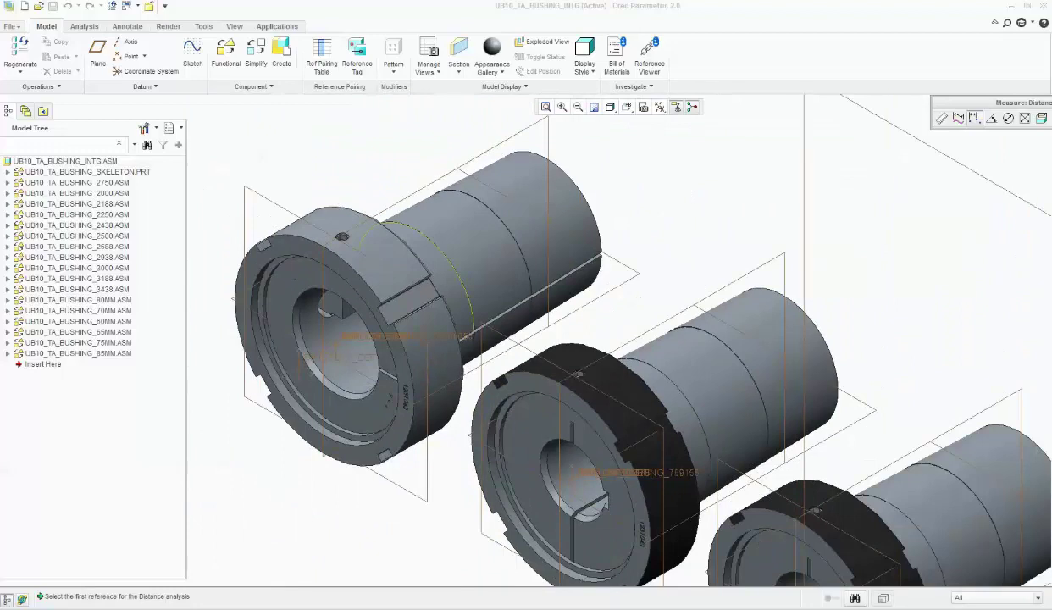
key(Escape)
Step: Open the Reference Pairing Table, set UB10_TA_BUSHING_2750.ASM as the active component and add a new tag
scroll(475, 288, down, 4)
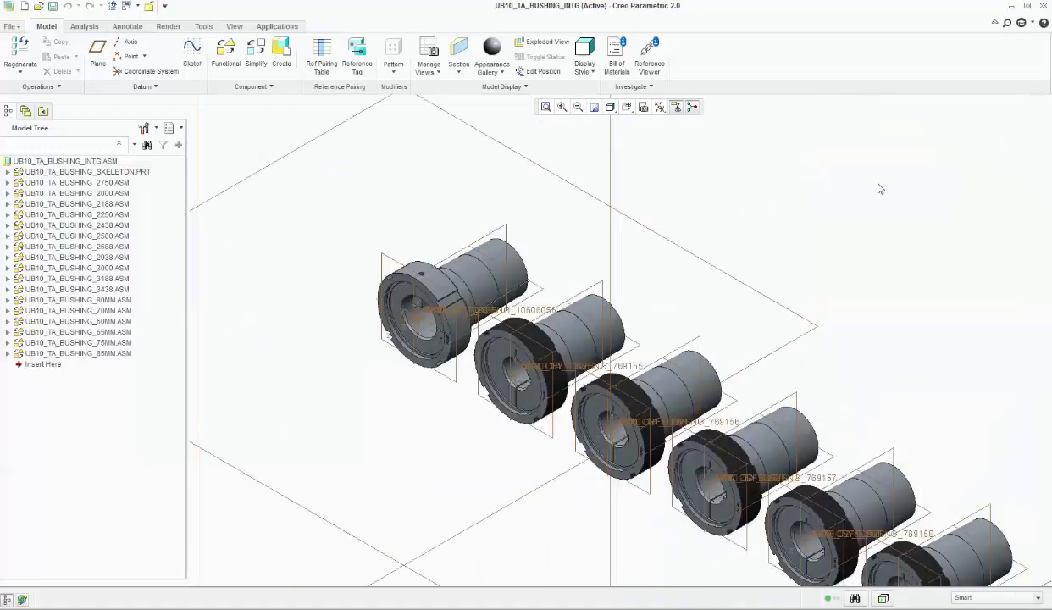
click(320, 62)
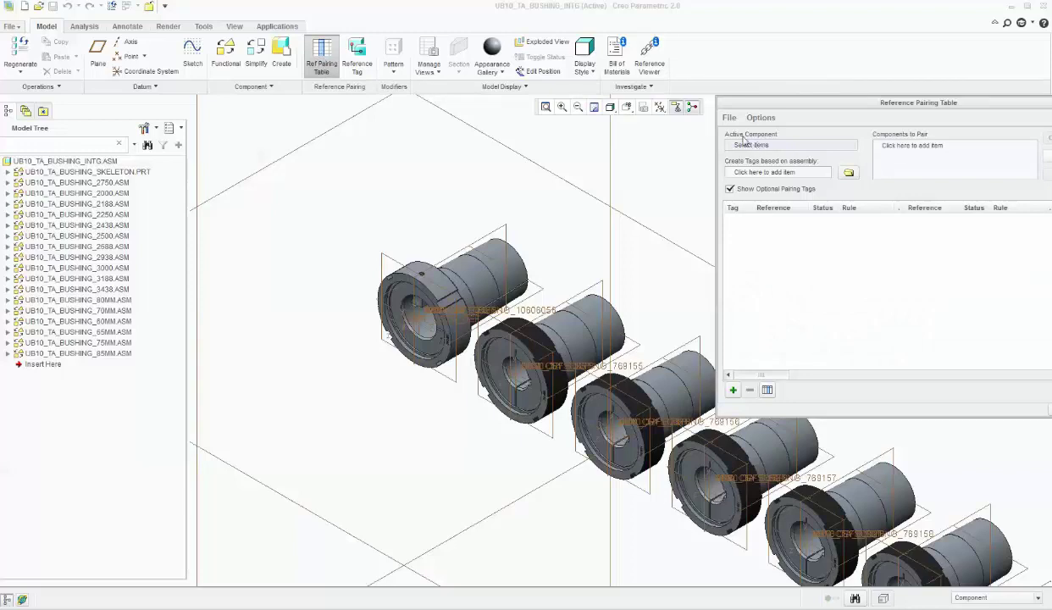
click(743, 144)
click(103, 183)
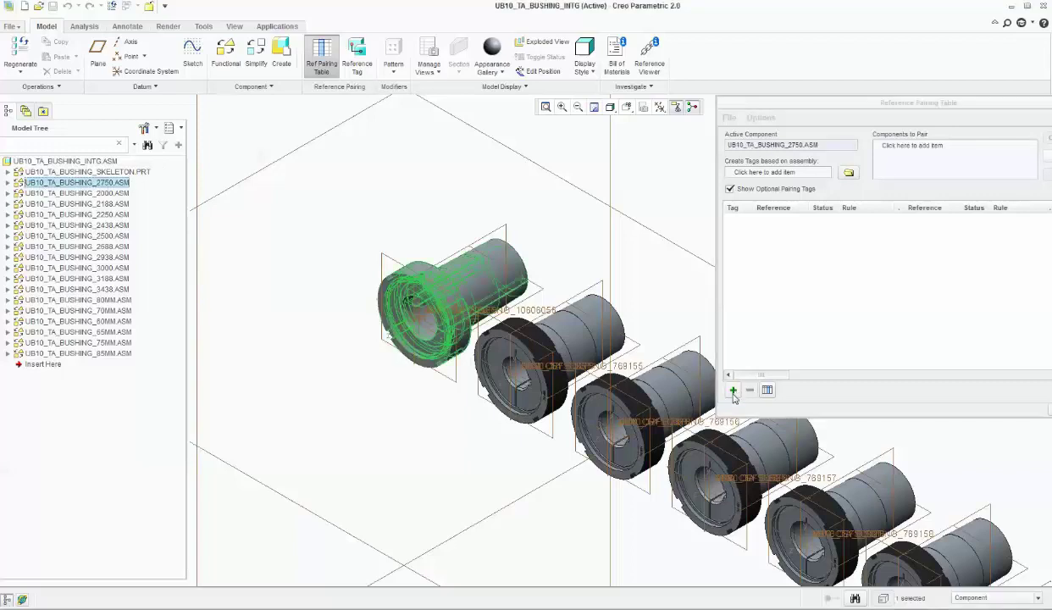
click(734, 391)
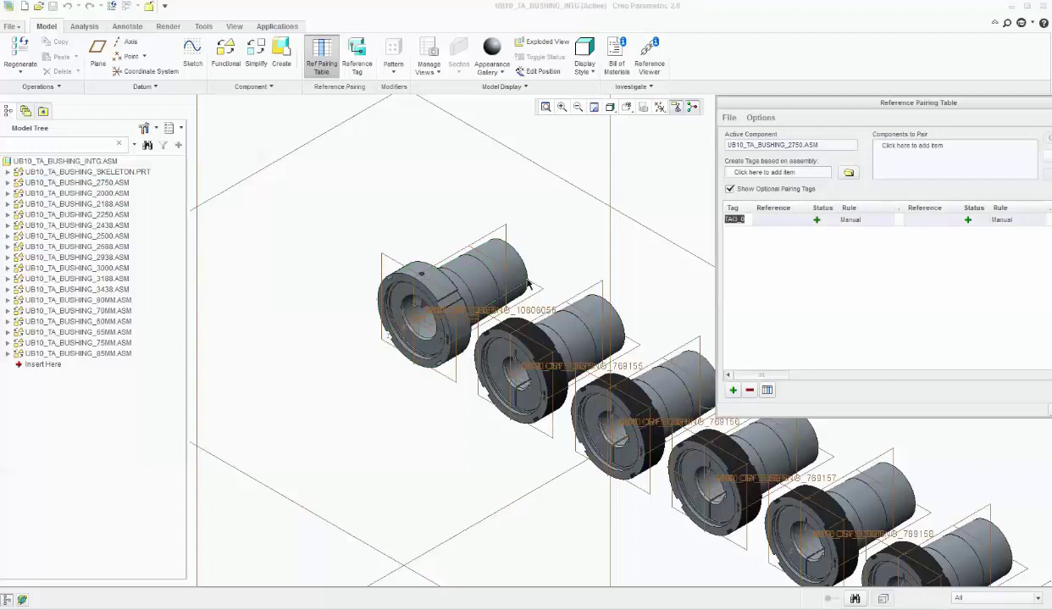
Step: Assign the front annular flange face of the 2750 bushing as the reference of the new tag
scroll(386, 248, down, 2)
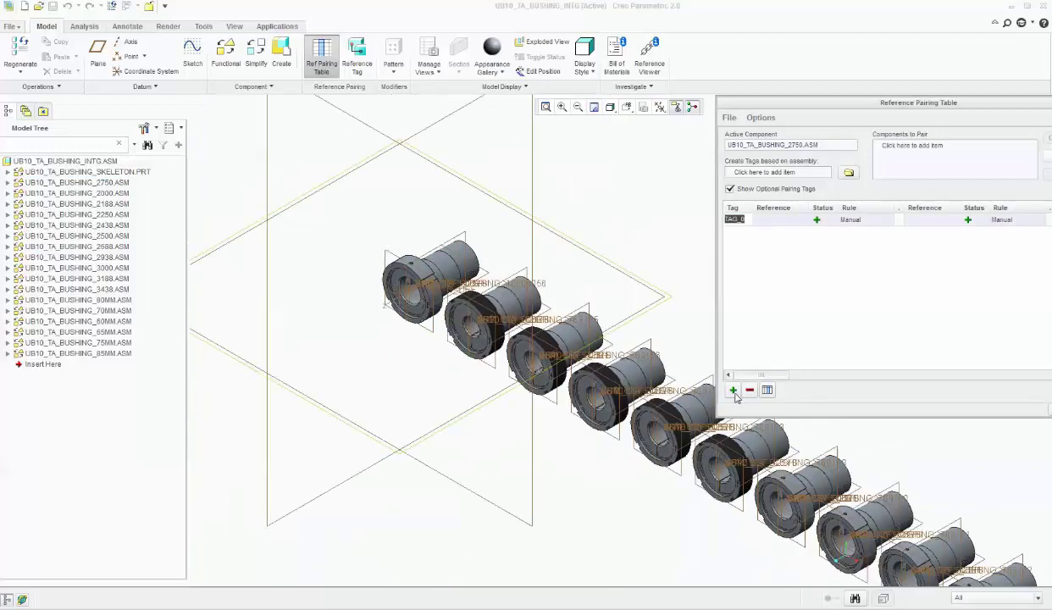
scroll(558, 240, down, 2)
scroll(574, 211, up, 3)
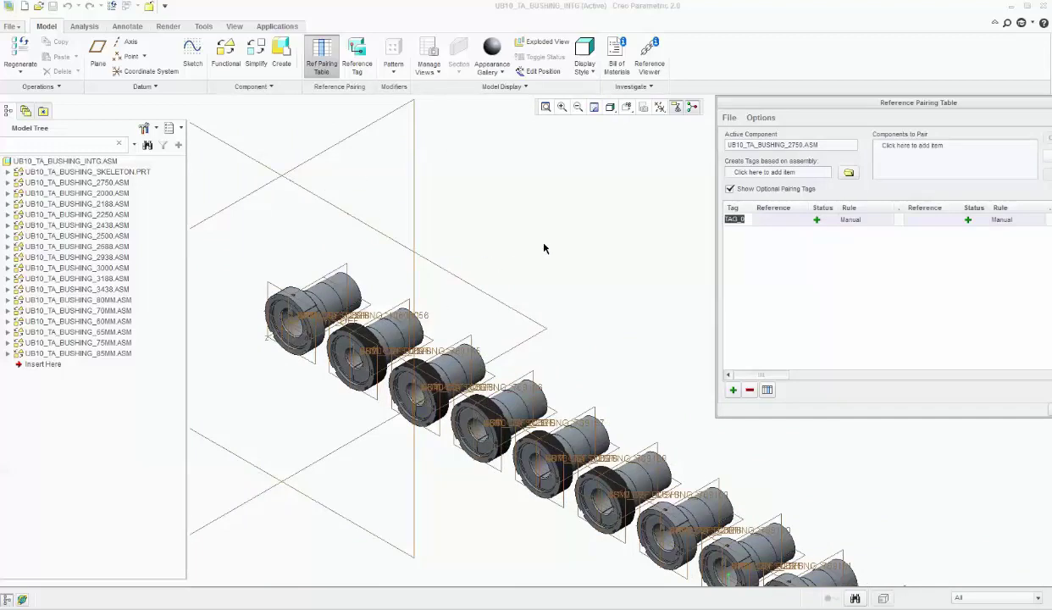
scroll(294, 285, up, 8)
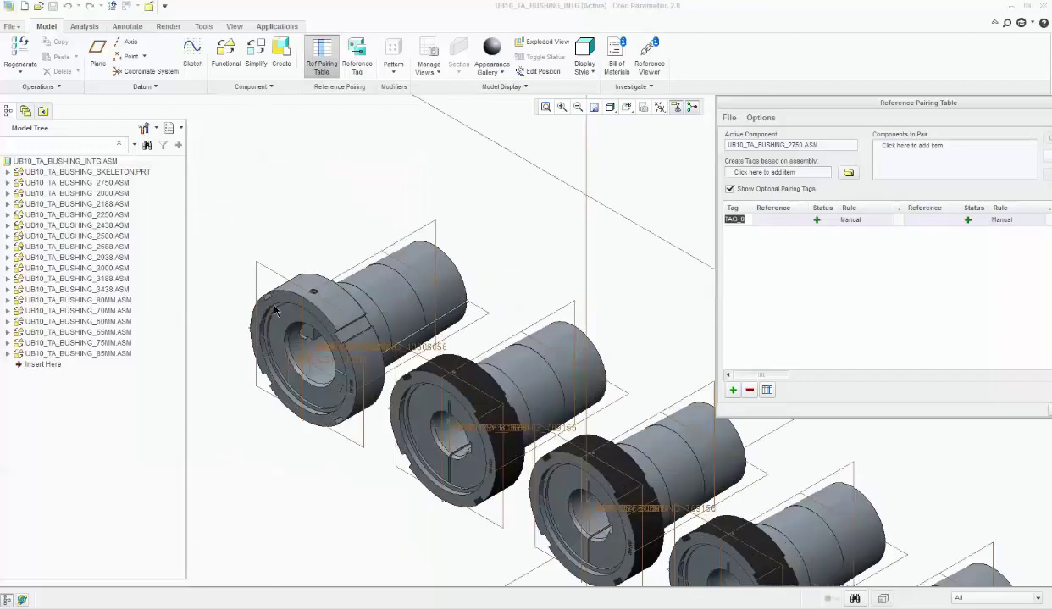
click(305, 216)
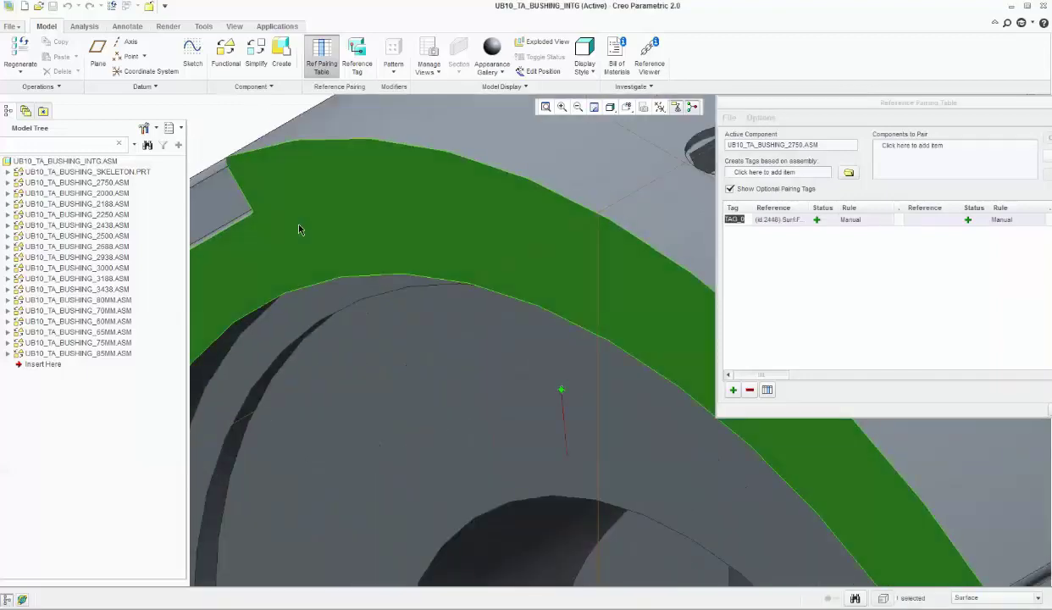
Step: Add the front annular flange faces of the second to fifth bushings in the row to the first tag's references
scroll(292, 231, down, 6)
scroll(290, 230, down, 5)
scroll(304, 214, up, 5)
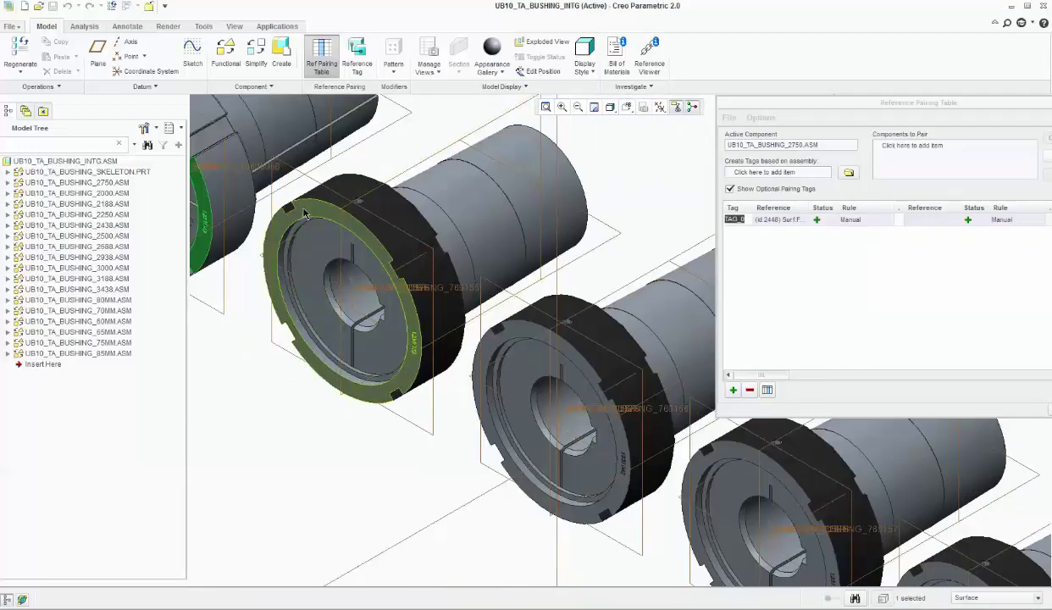
ctrl+click(304, 214)
scroll(323, 238, down, 5)
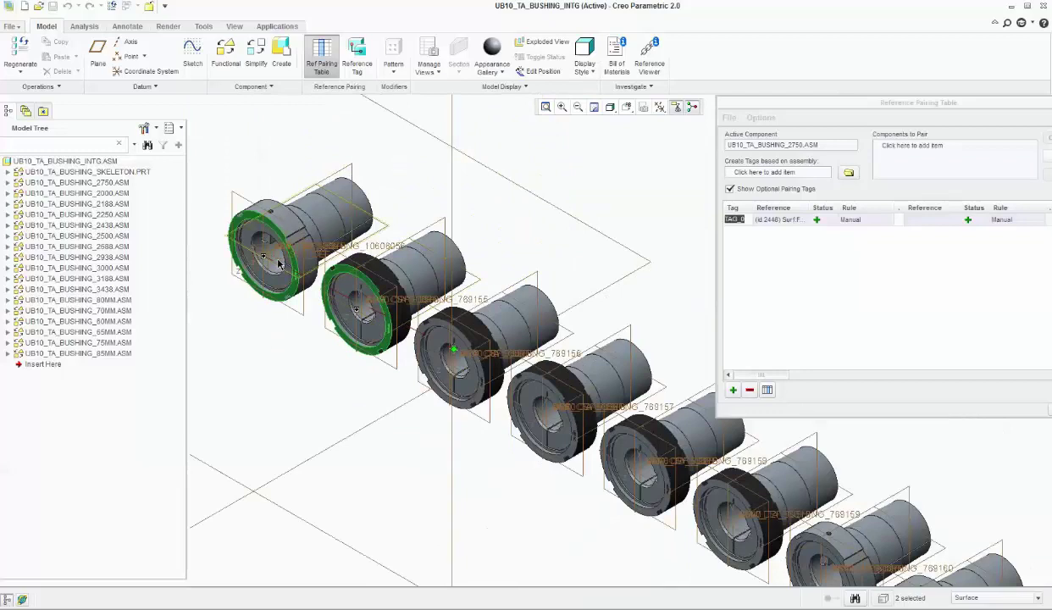
scroll(267, 245, up, 4)
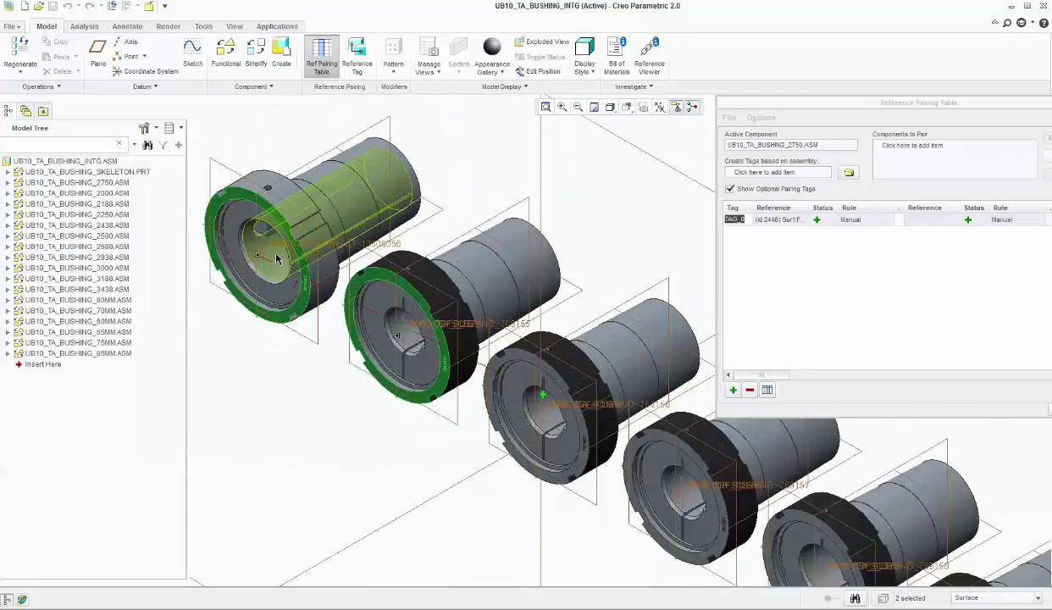
ctrl+click(520, 360)
ctrl+click(659, 440)
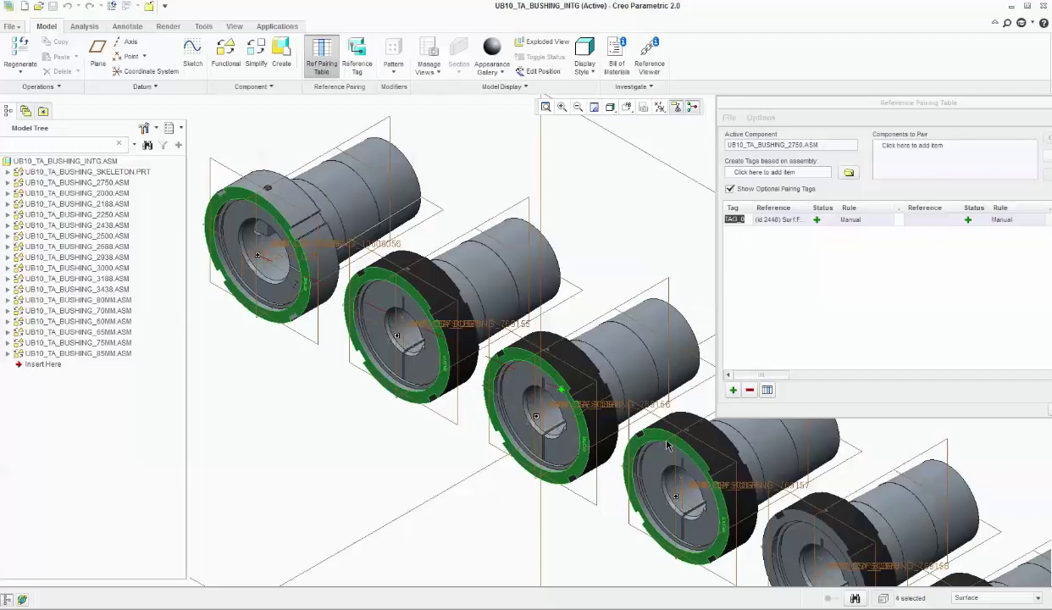
ctrl+click(794, 525)
Step: Extend the first tag's references with the front flange faces of the sixth to ninth bushings in the row
scroll(794, 525, down, 3)
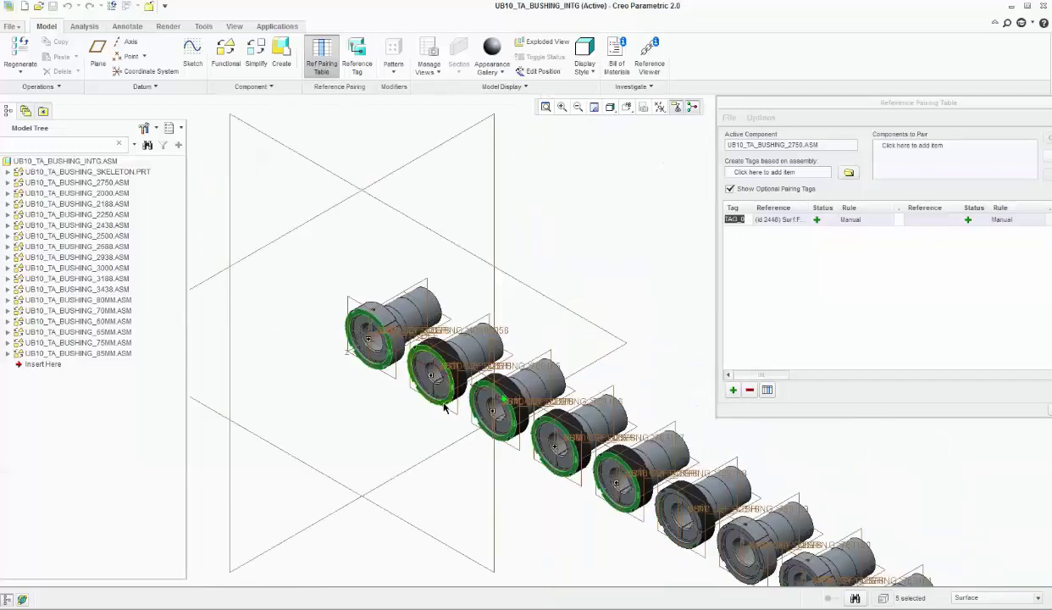
scroll(658, 465, up, 4)
ctrl+click(658, 464)
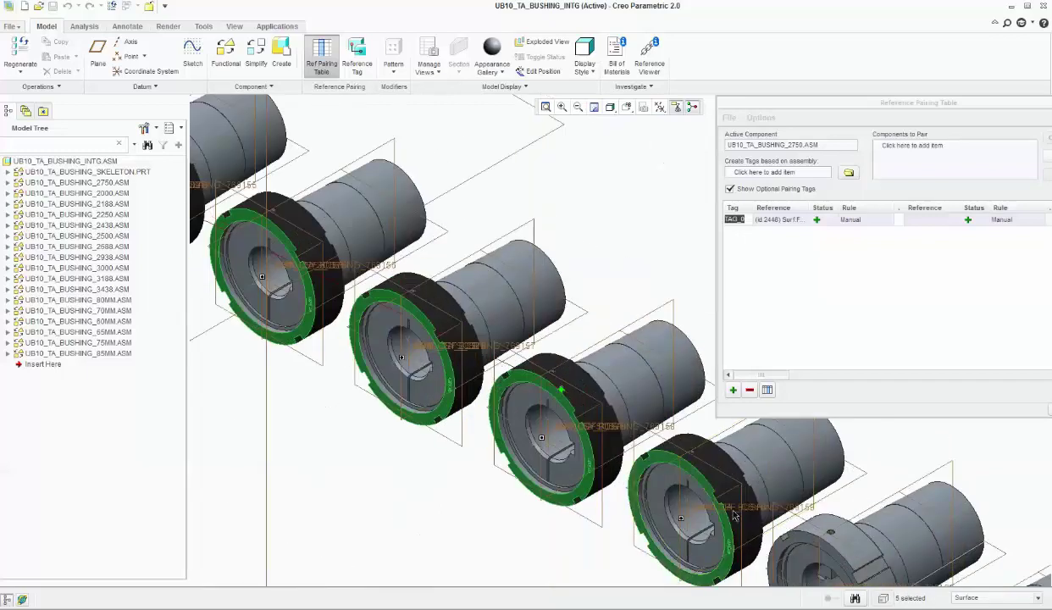
ctrl+click(796, 530)
scroll(453, 396, down, 3)
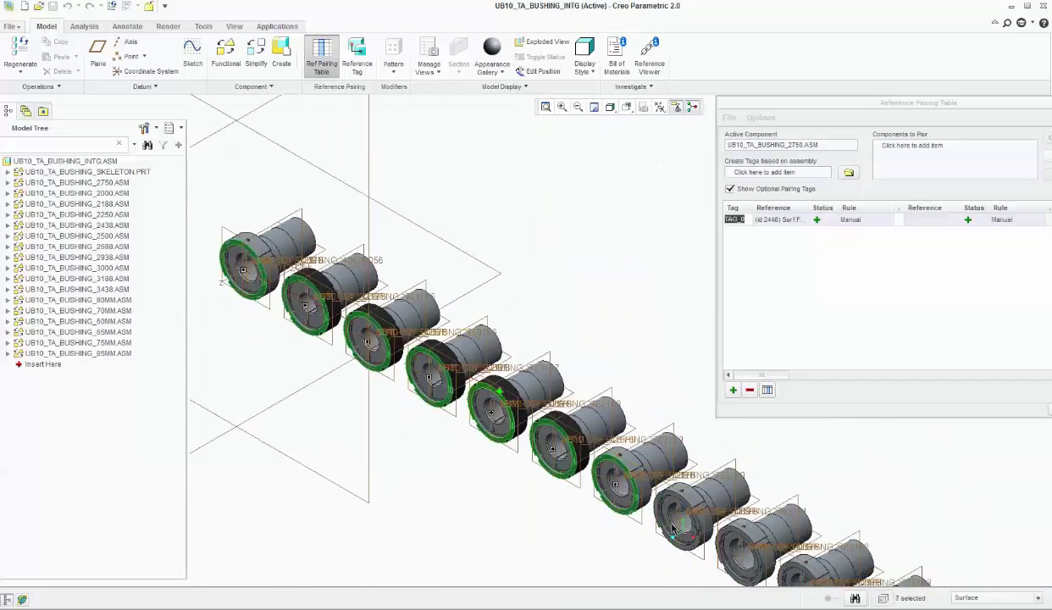
scroll(673, 524, up, 4)
ctrl+click(734, 533)
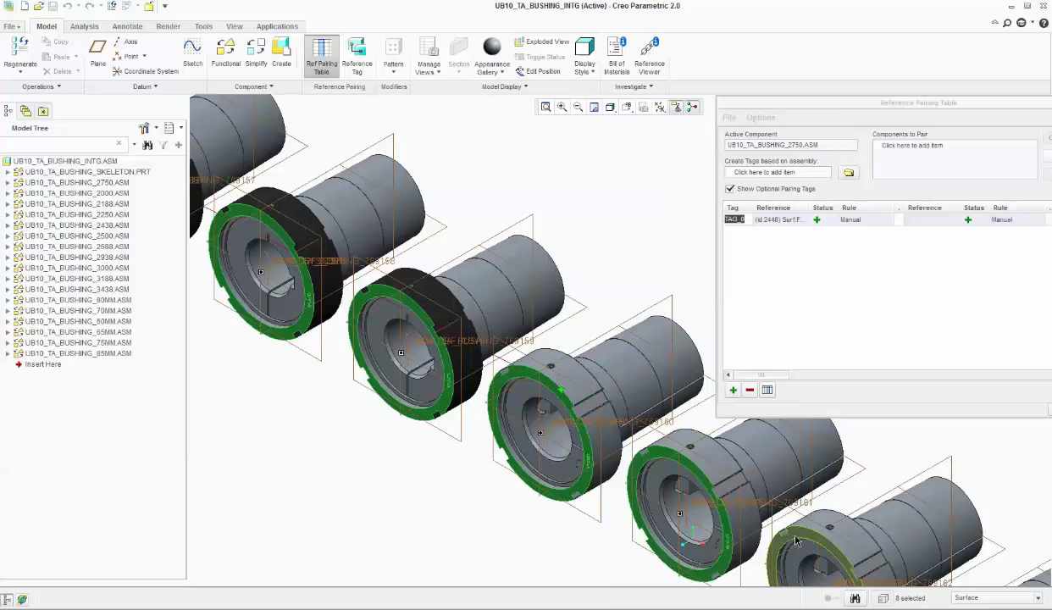
ctrl+click(773, 532)
Step: Include the front flange faces of the tenth to thirteenth bushings in the first tag's references
scroll(773, 532, down, 3)
scroll(718, 552, up, 4)
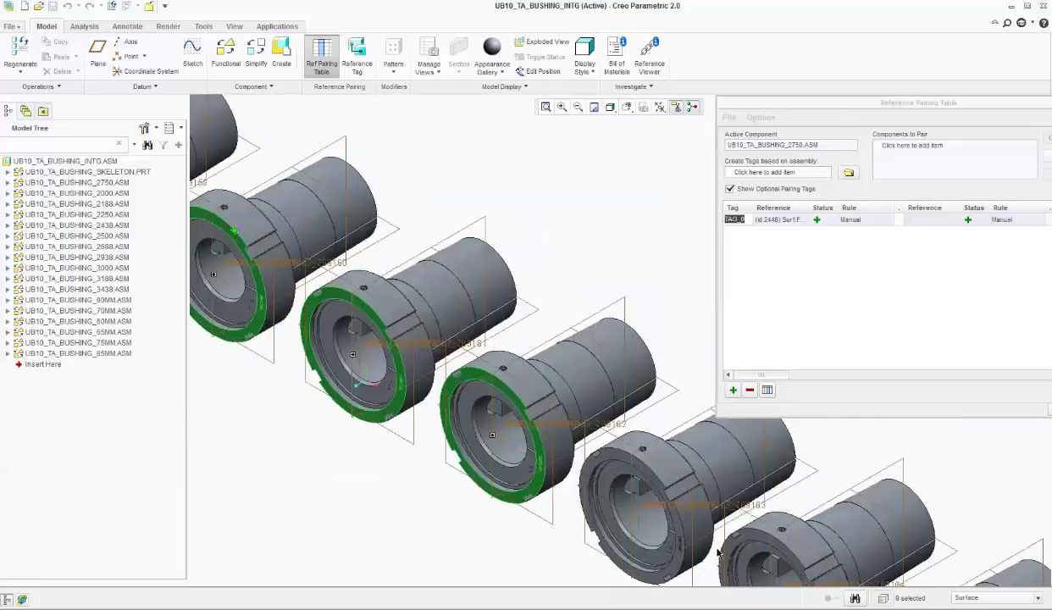
ctrl+click(611, 460)
ctrl+click(737, 538)
scroll(450, 385, down, 3)
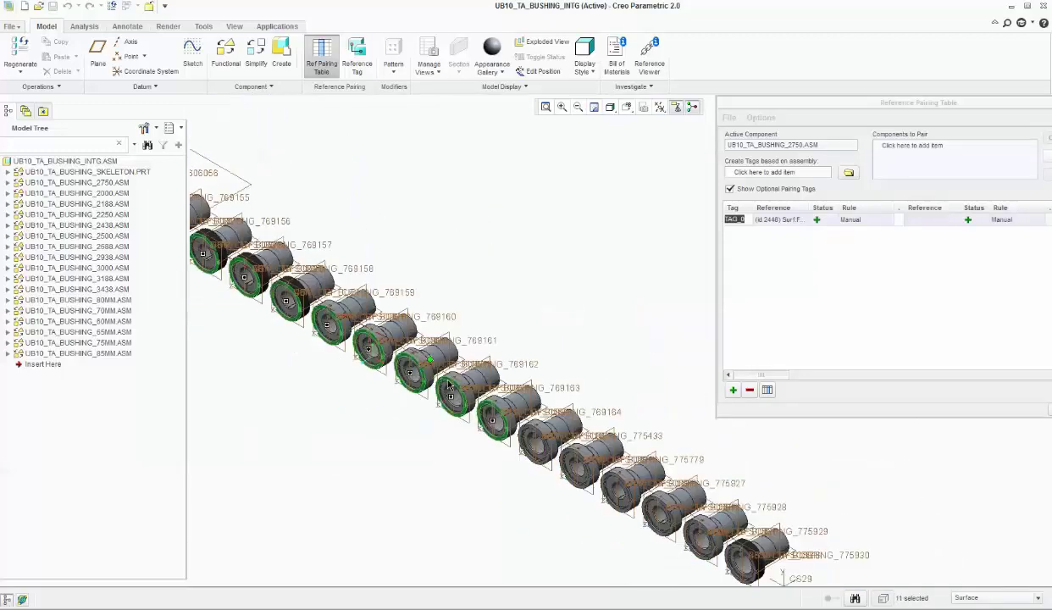
scroll(450, 385, up, 5)
ctrl+click(479, 337)
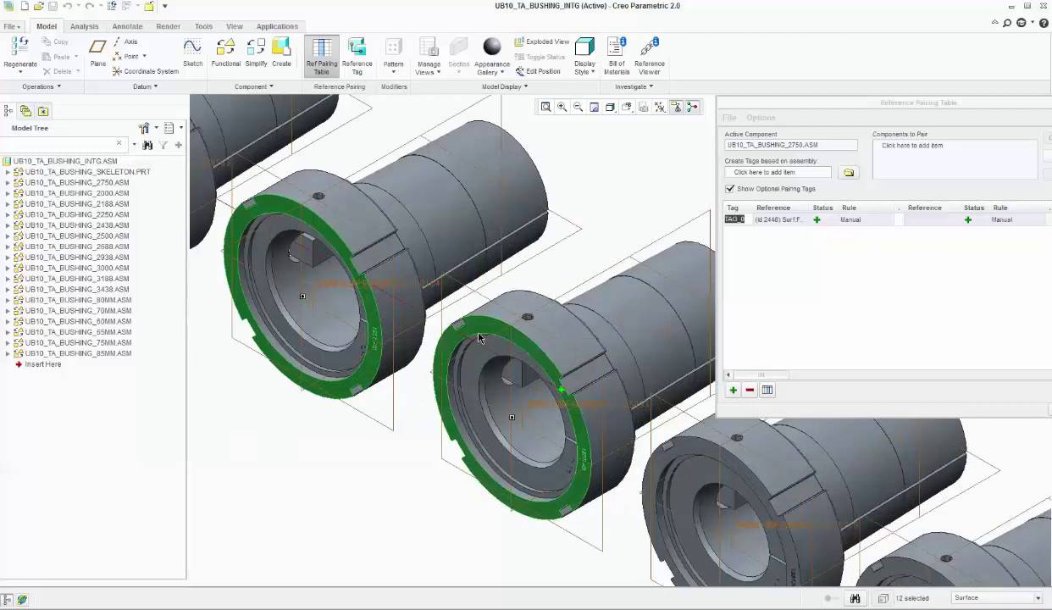
ctrl+click(663, 433)
Step: Add the front flange faces of the fourteenth and fifteenth bushings to the first tag's references
scroll(498, 426, down, 3)
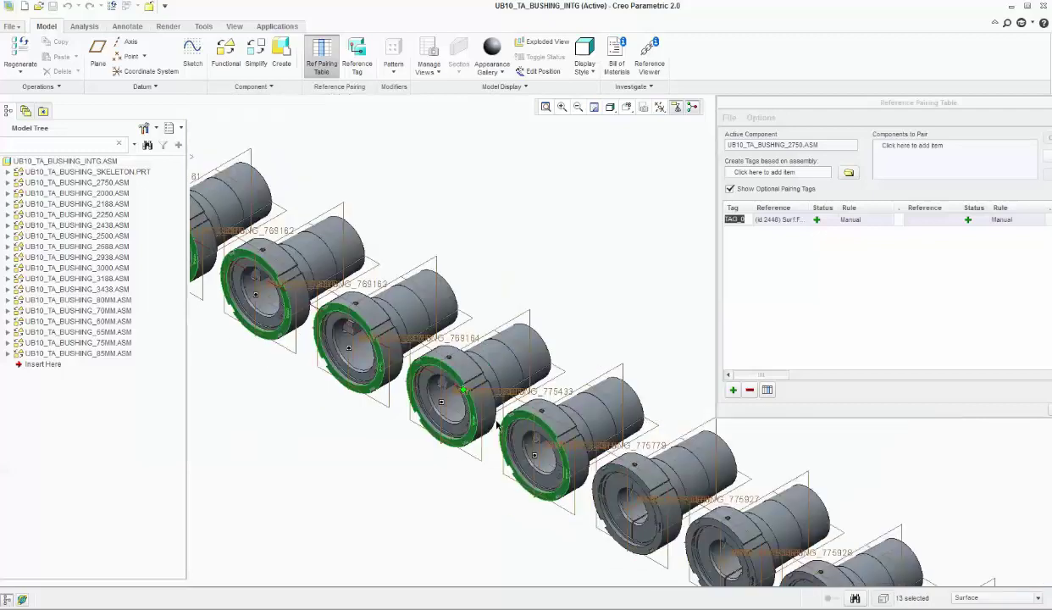
scroll(606, 458, up, 4)
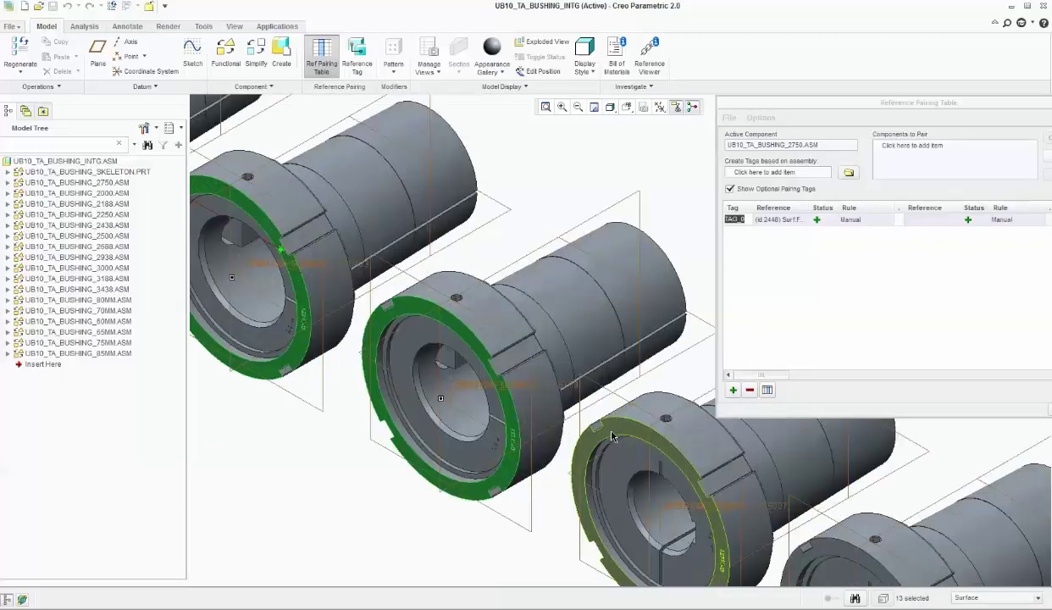
ctrl+click(613, 436)
scroll(613, 436, down, 3)
scroll(619, 449, up, 3)
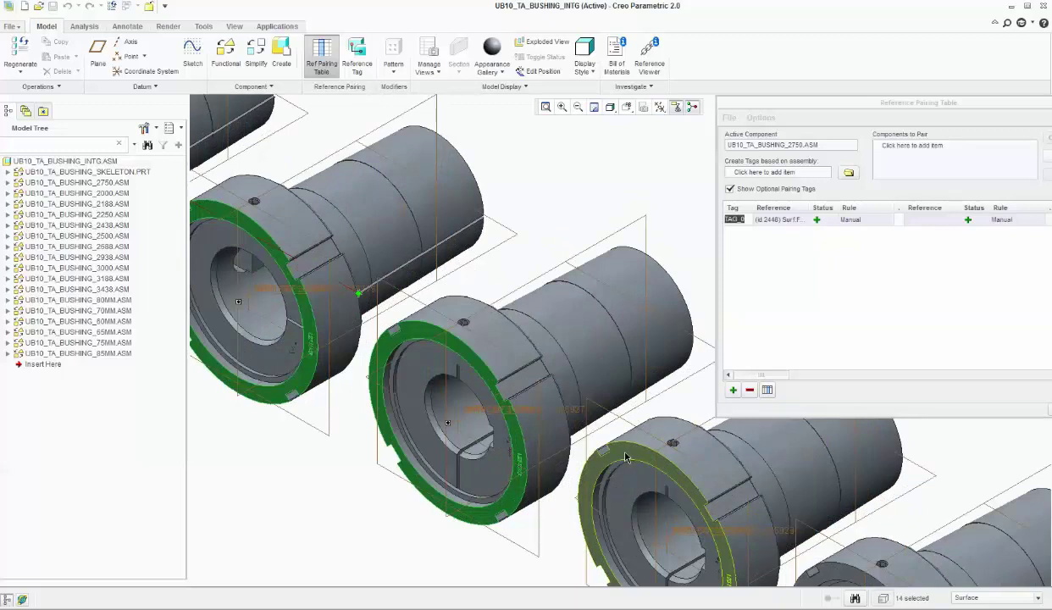
ctrl+click(626, 458)
Step: Complete the first tag's references with the front flange faces of the last two bushings in the row
scroll(625, 458, down, 3)
scroll(489, 415, up, 3)
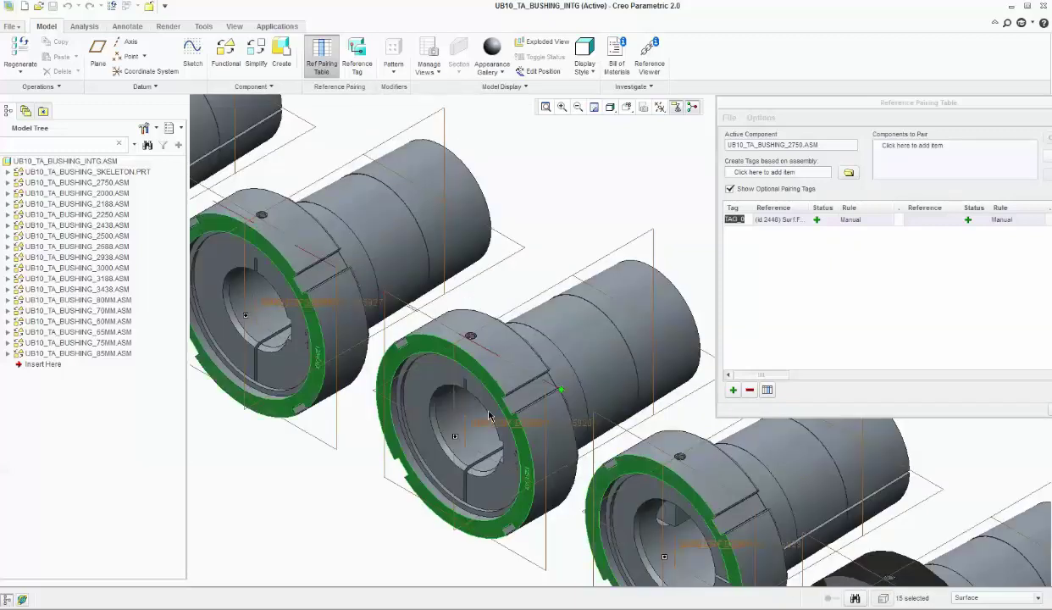
scroll(489, 415, down, 3)
ctrl+click(627, 474)
scroll(627, 475, up, 3)
ctrl+click(625, 466)
scroll(631, 479, down, 3)
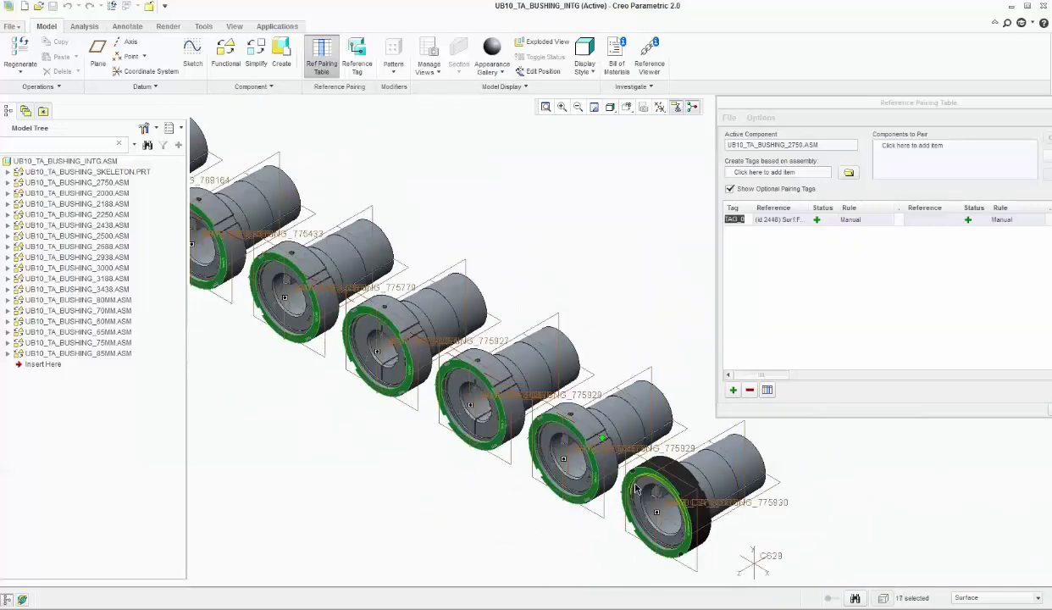
Step: Add a second tag to the pairing table and assign the ASM_RIGHT datum plane of the 2750 bushing as its reference
scroll(635, 489, down, 5)
scroll(463, 440, up, 2)
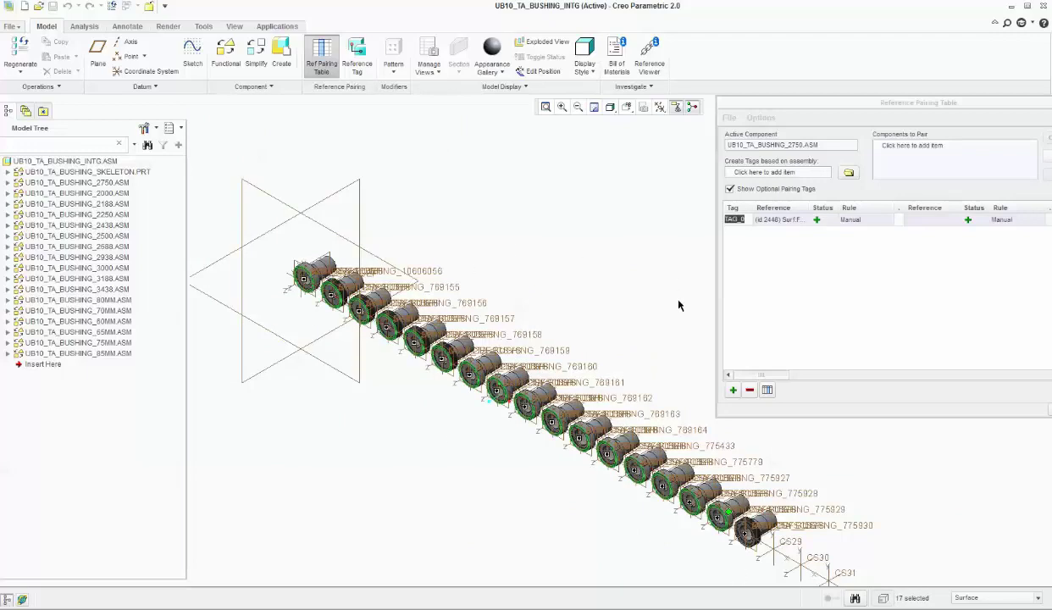
click(733, 391)
scroll(396, 253, up, 2)
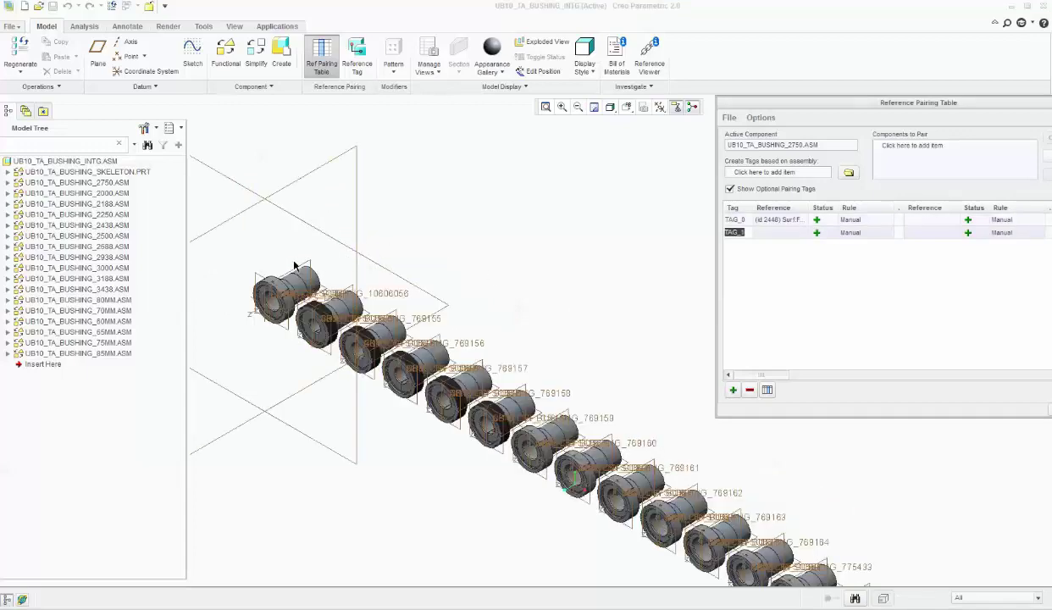
scroll(296, 267, up, 2)
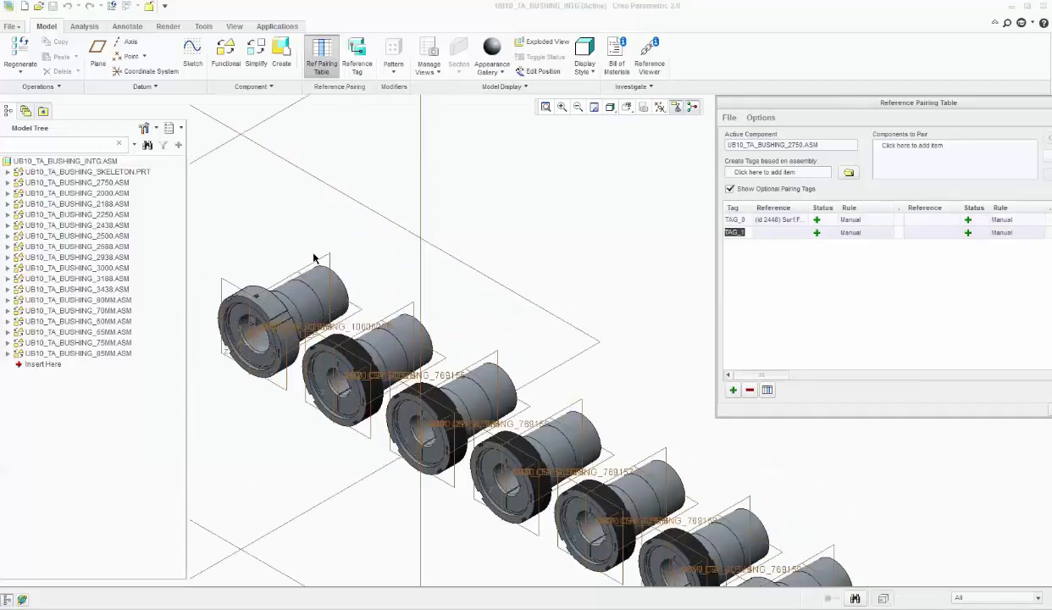
click(320, 263)
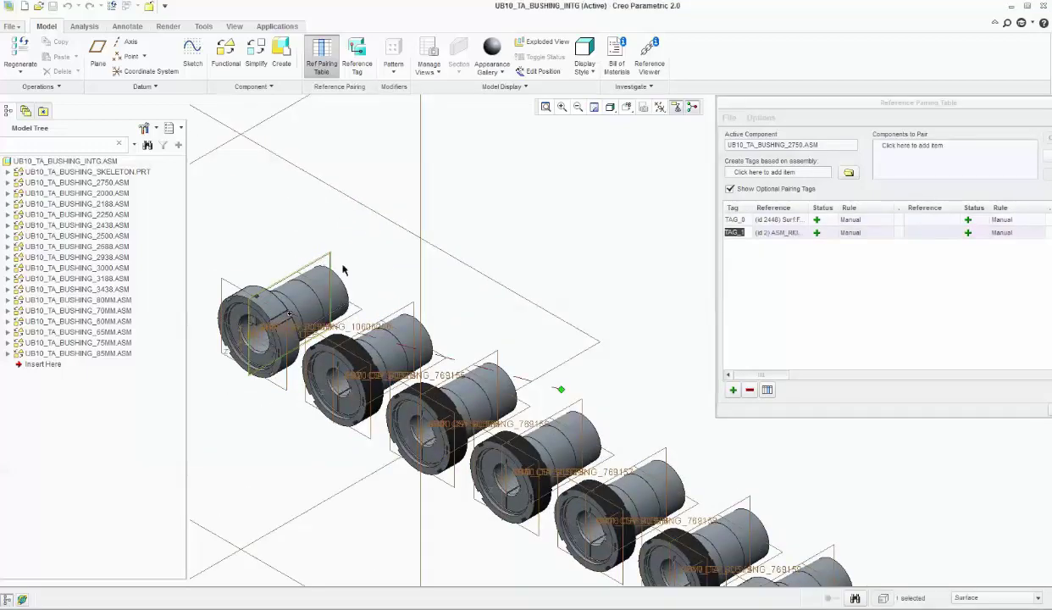
Step: Add the matching ASM_RIGHT datum planes of the second to sixth bushings in the row to the second tag's references
click(498, 373)
click(585, 428)
click(662, 454)
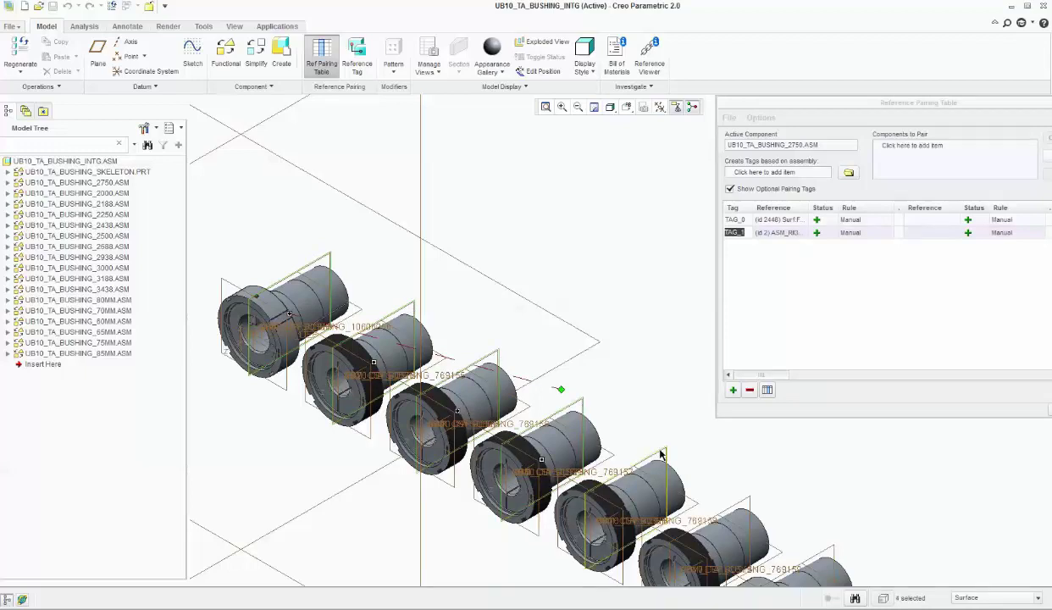
click(744, 498)
Step: Extend the second tag's references with the ASM_RIGHT datum planes of the seventh to ninth bushings
key(ctrl+d)
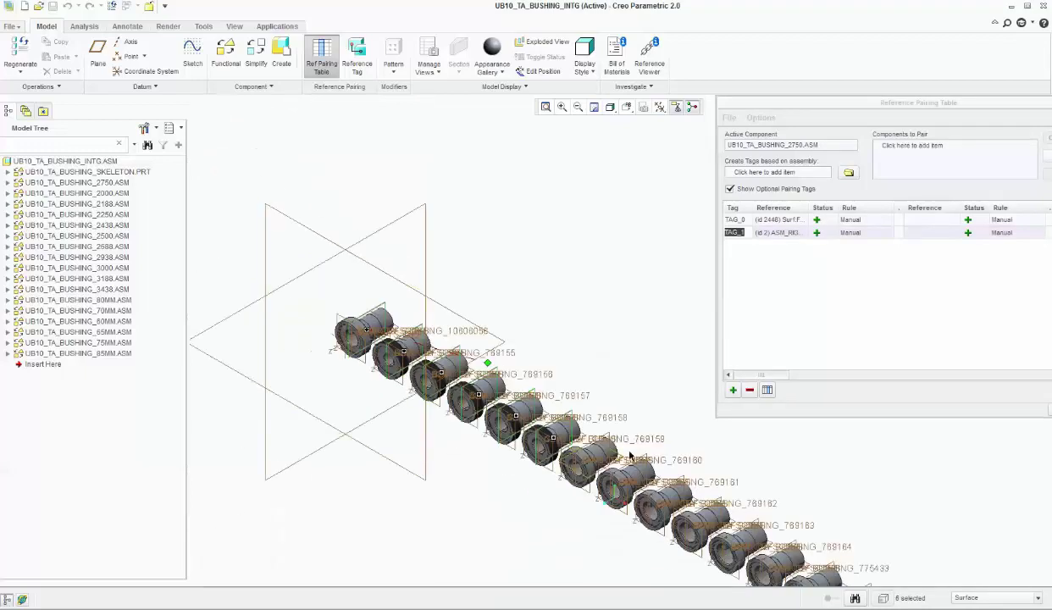
scroll(433, 344, up, 5)
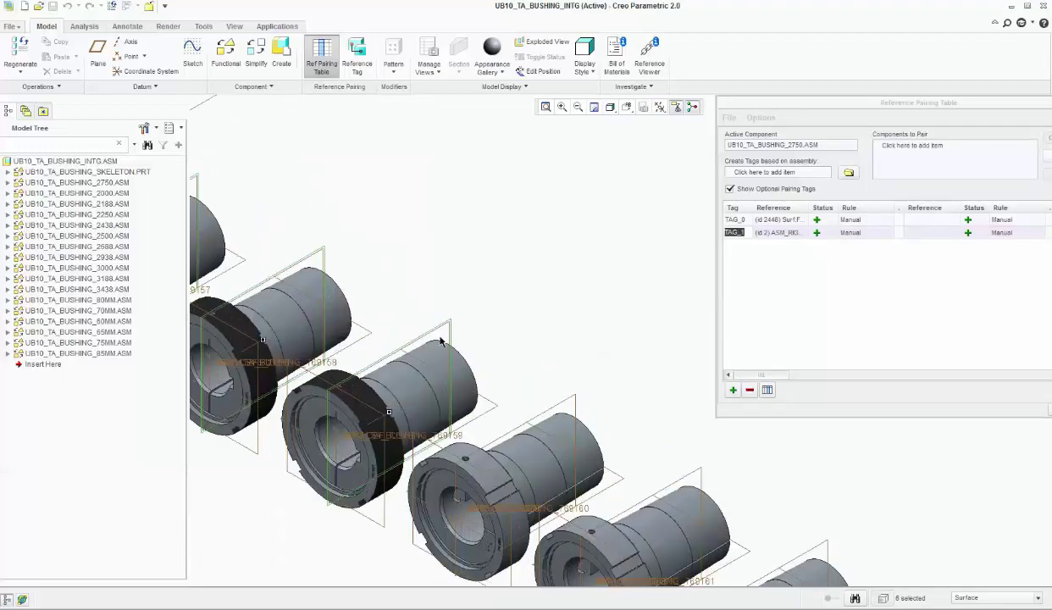
click(555, 395)
click(675, 464)
scroll(521, 349, down, 4)
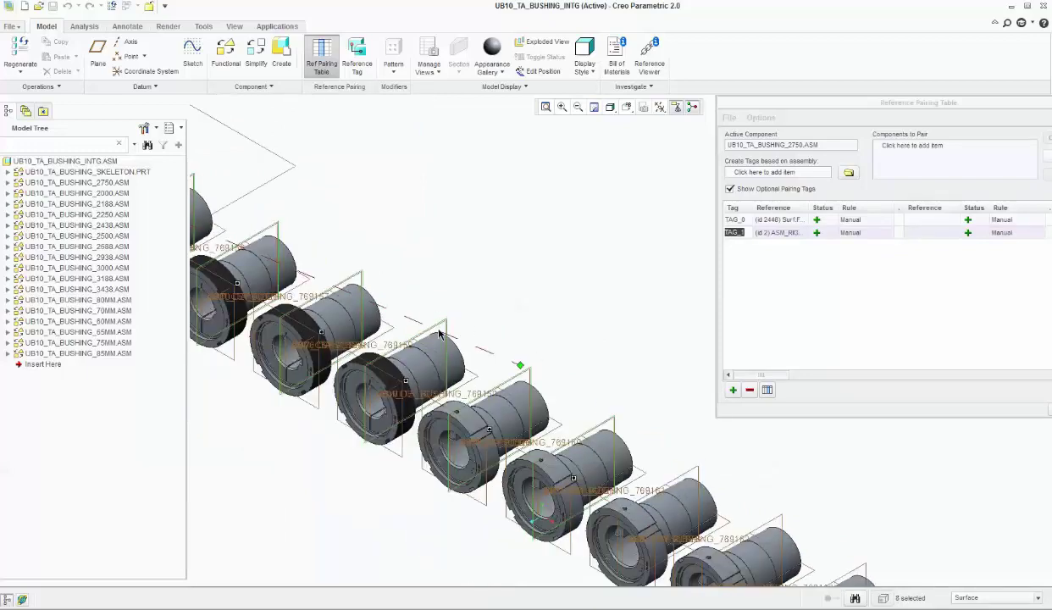
scroll(593, 420, up, 5)
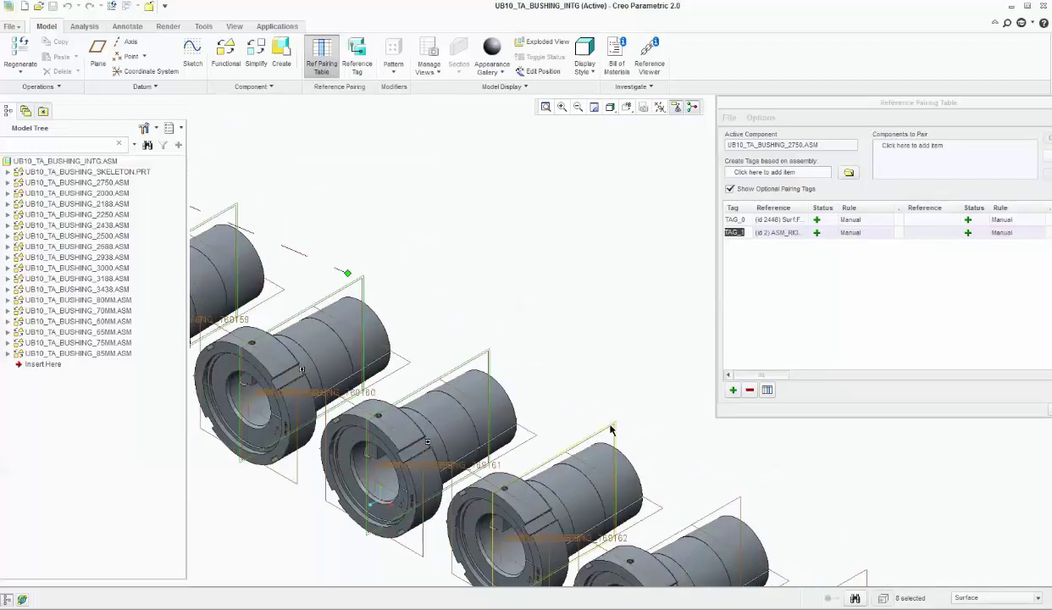
click(608, 427)
Step: Include the ASM_RIGHT datum planes of the tenth to twelfth bushings in the second tag's references
scroll(607, 427, down, 4)
scroll(616, 433, up, 4)
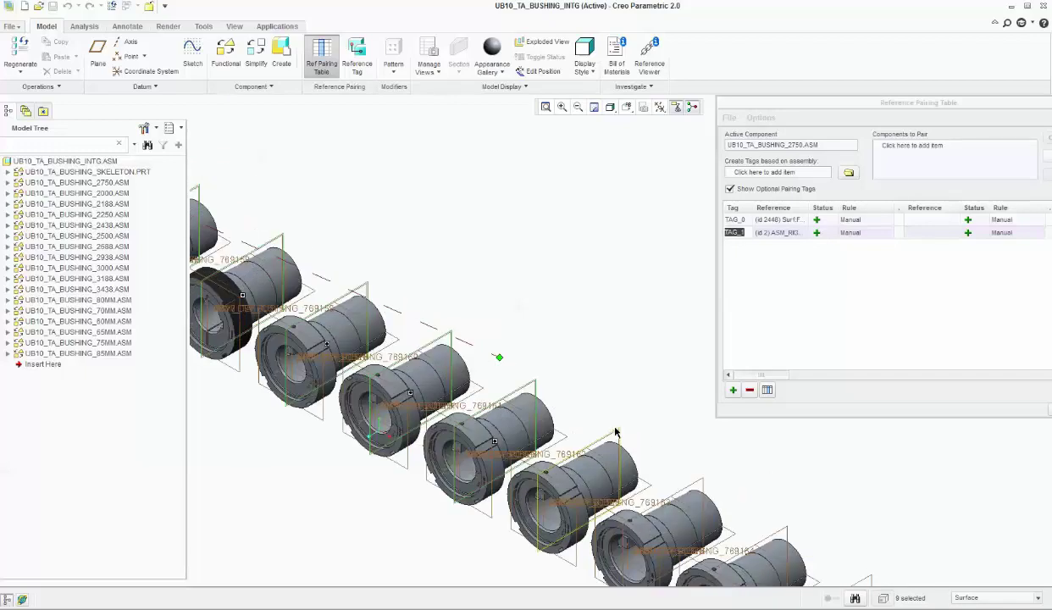
click(697, 481)
click(686, 471)
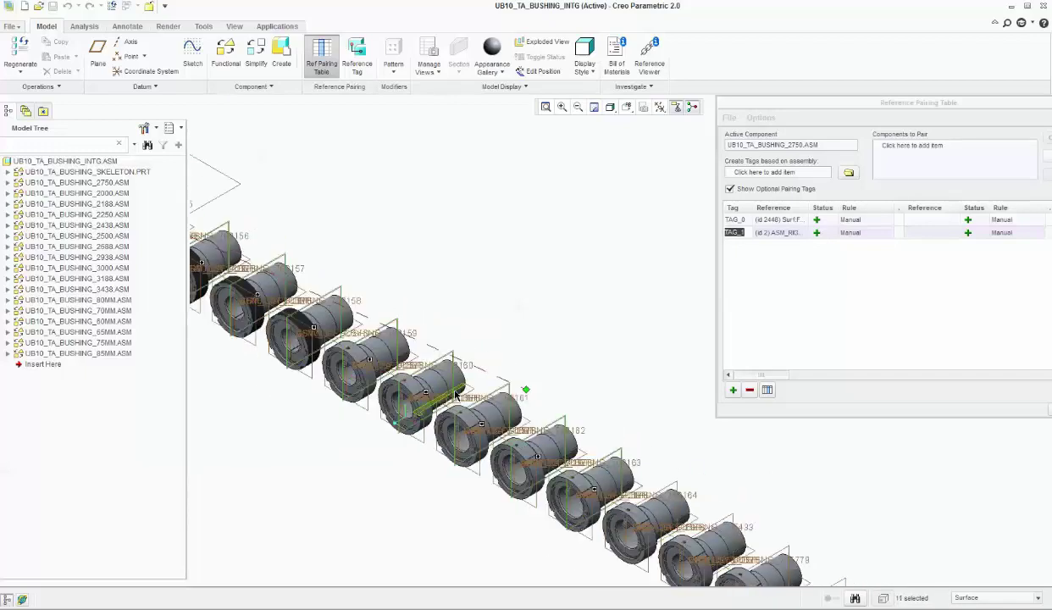
scroll(661, 490, down, 2)
scroll(662, 475, up, 2)
click(661, 467)
scroll(662, 470, down, 2)
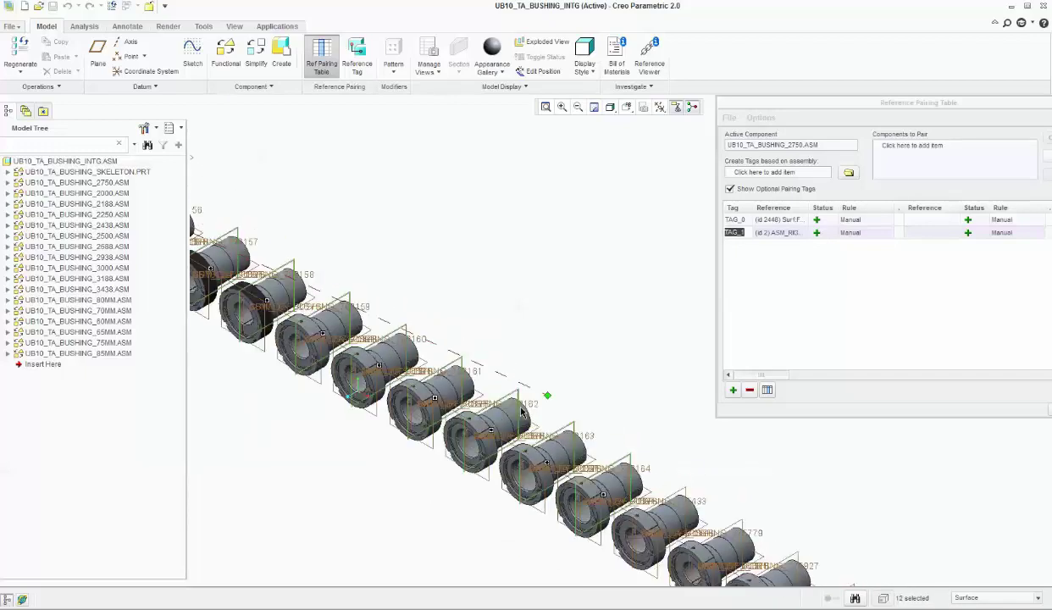
Step: Add the ASM_RIGHT datum planes of the thirteenth to fifteenth bushings to the second tag's references
scroll(663, 481, up, 2)
scroll(661, 483, up, 2)
click(446, 371)
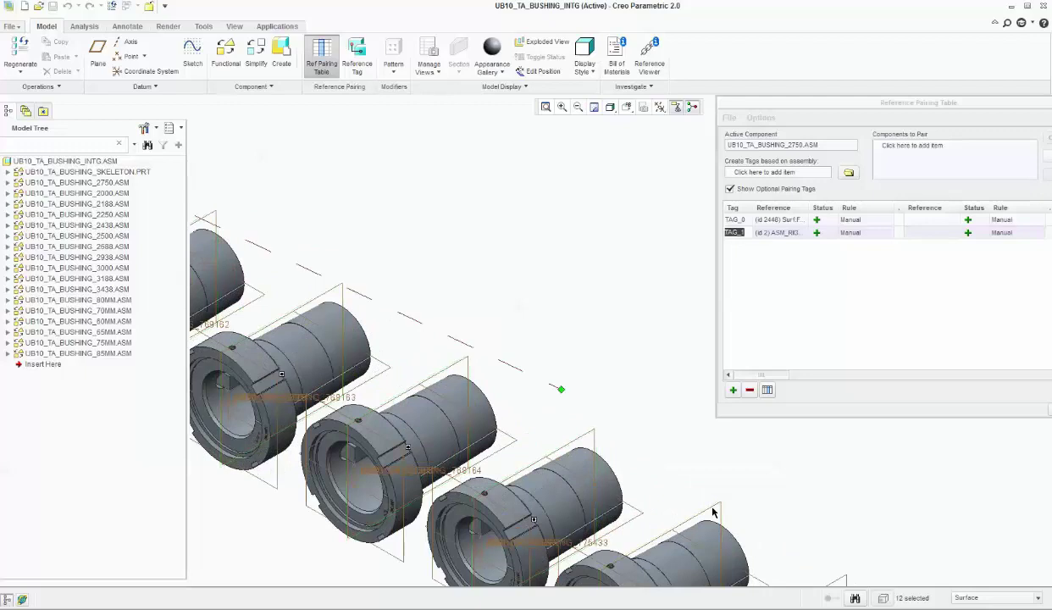
scroll(446, 371, down, 2)
scroll(611, 462, up, 3)
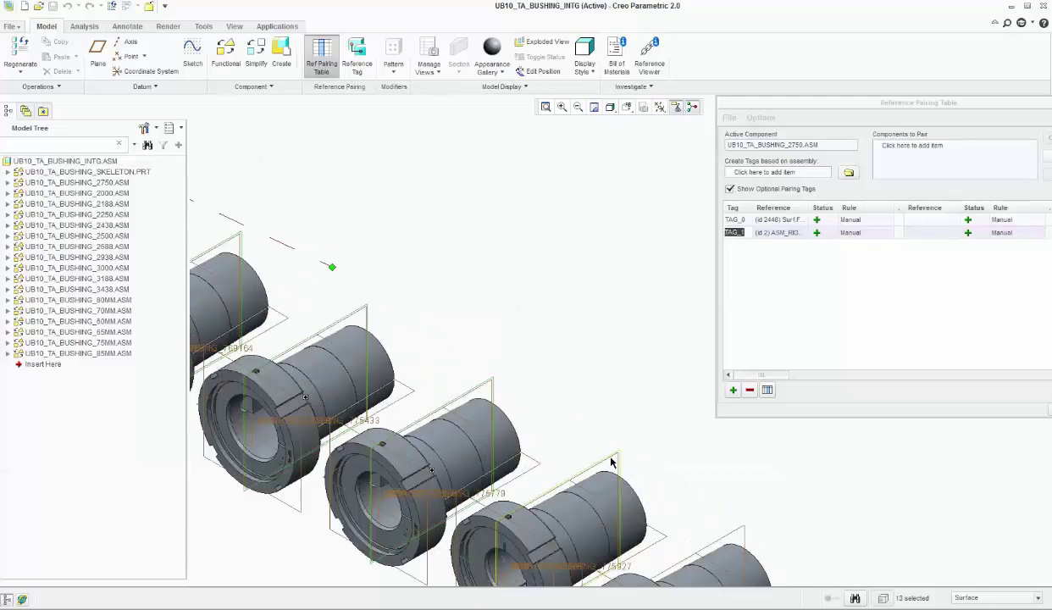
scroll(614, 475, down, 3)
click(667, 485)
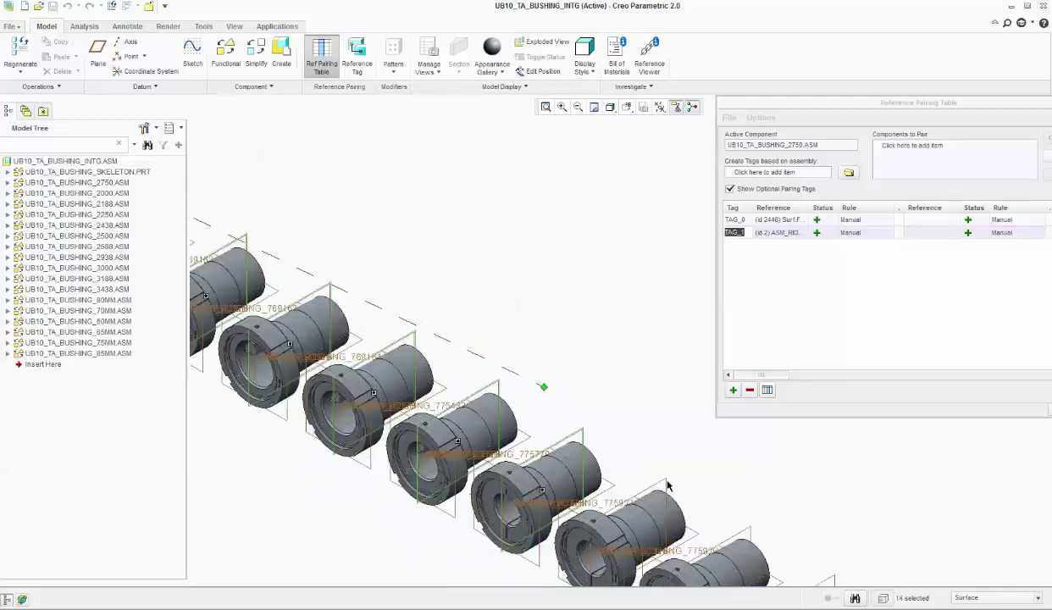
scroll(668, 484, up, 2)
click(657, 483)
Step: Complete the second tag's references with the ASM_RIGHT datum planes of the last two bushings in the row
scroll(535, 423, down, 3)
scroll(662, 484, up, 3)
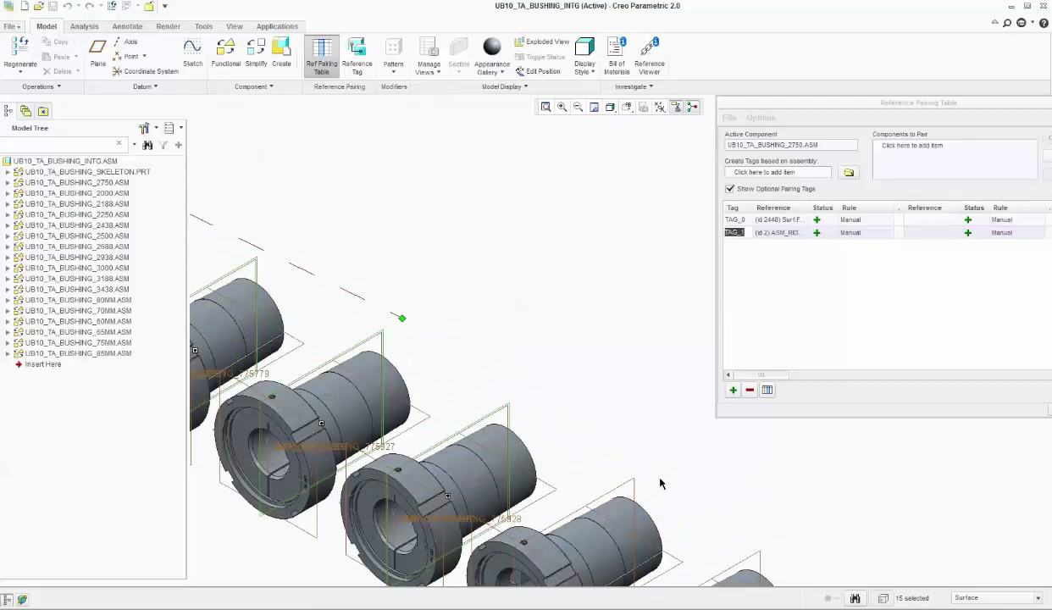
scroll(612, 471, down, 3)
scroll(654, 479, up, 2)
click(655, 479)
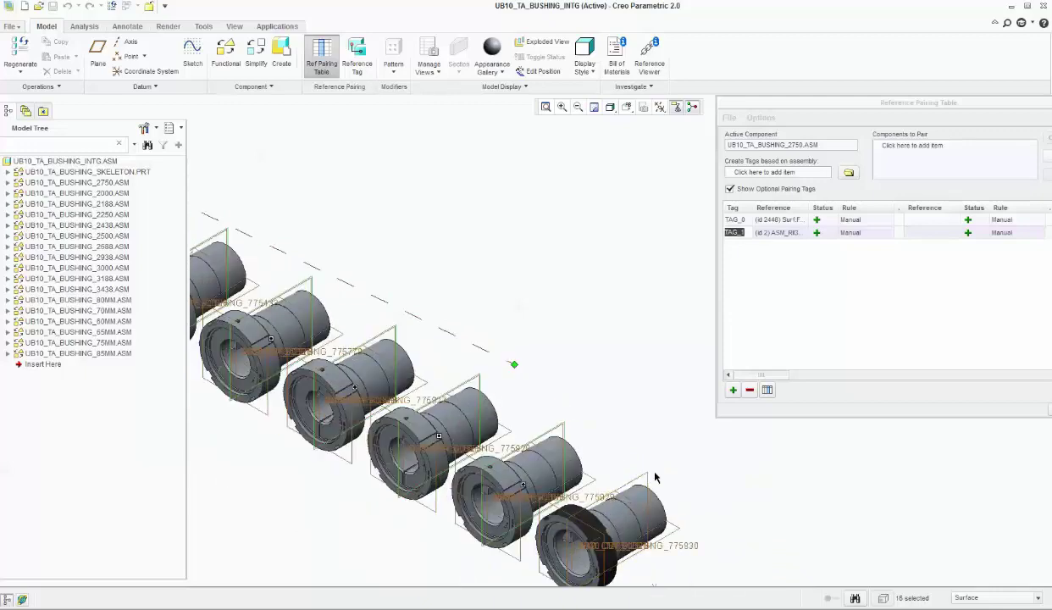
click(622, 465)
Step: Create a third pairing tag and assign it the ASM_TOP datum planes of the first five bushings
scroll(721, 512, down, 3)
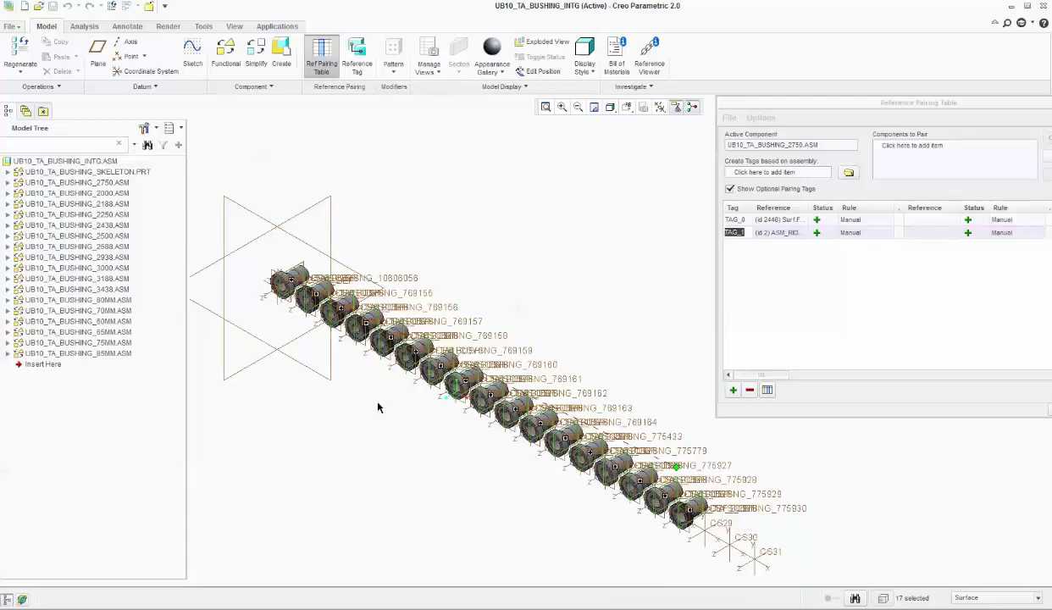
click(733, 390)
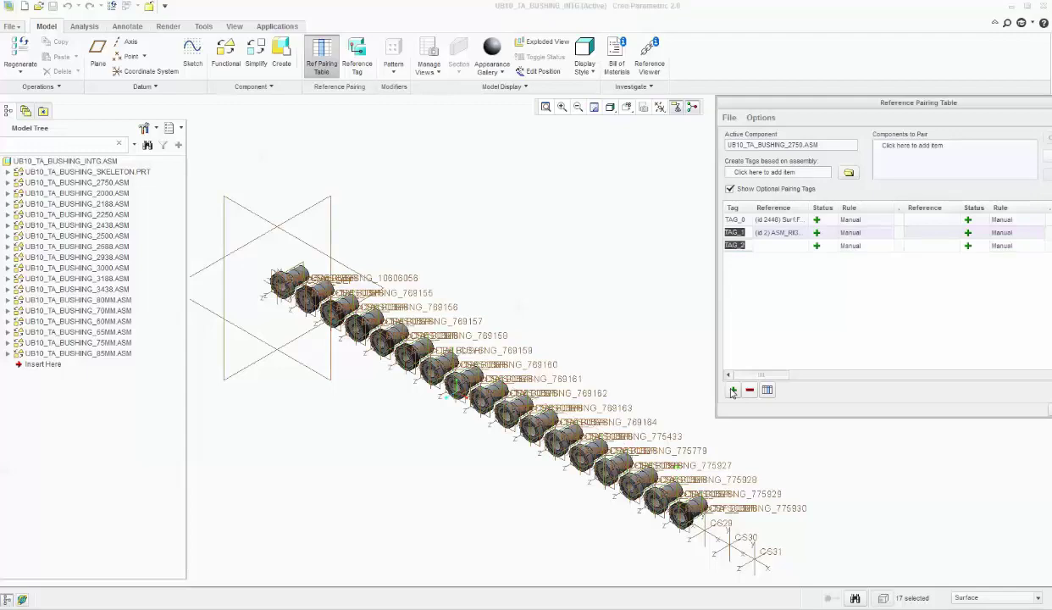
scroll(294, 276, up, 3)
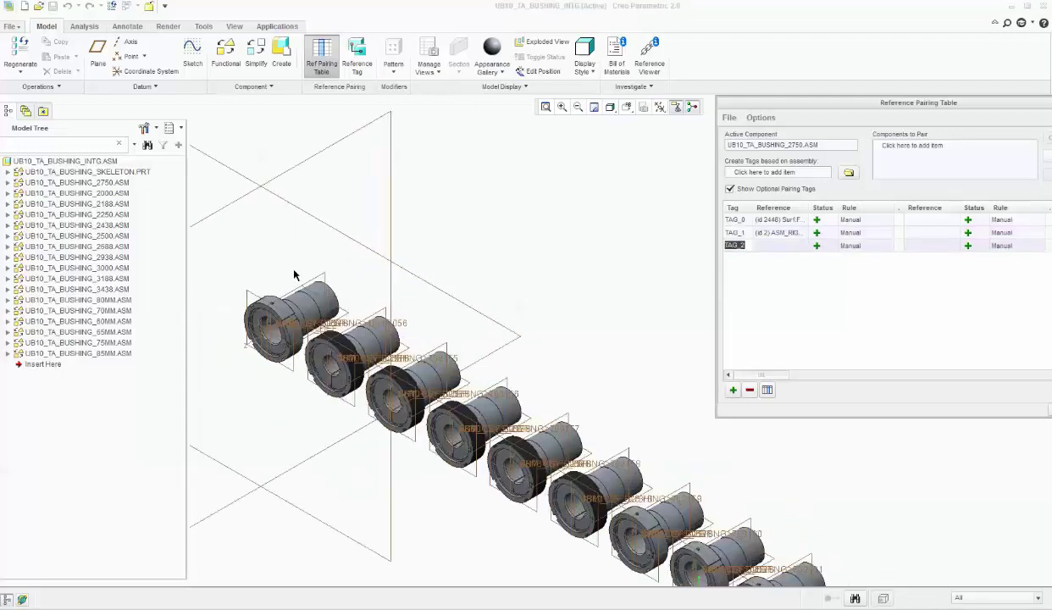
scroll(343, 298, up, 2)
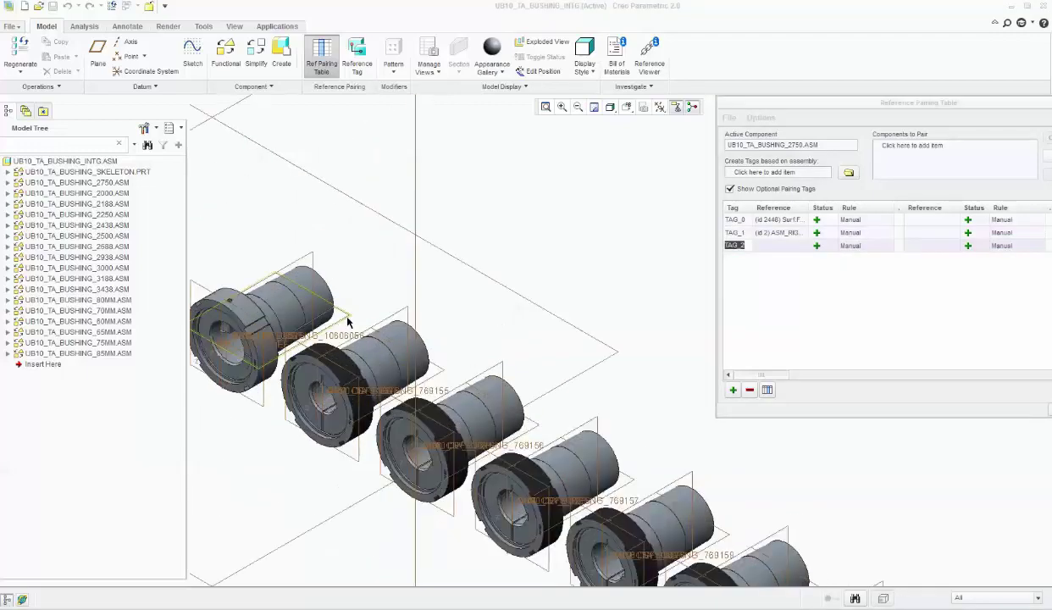
click(347, 321)
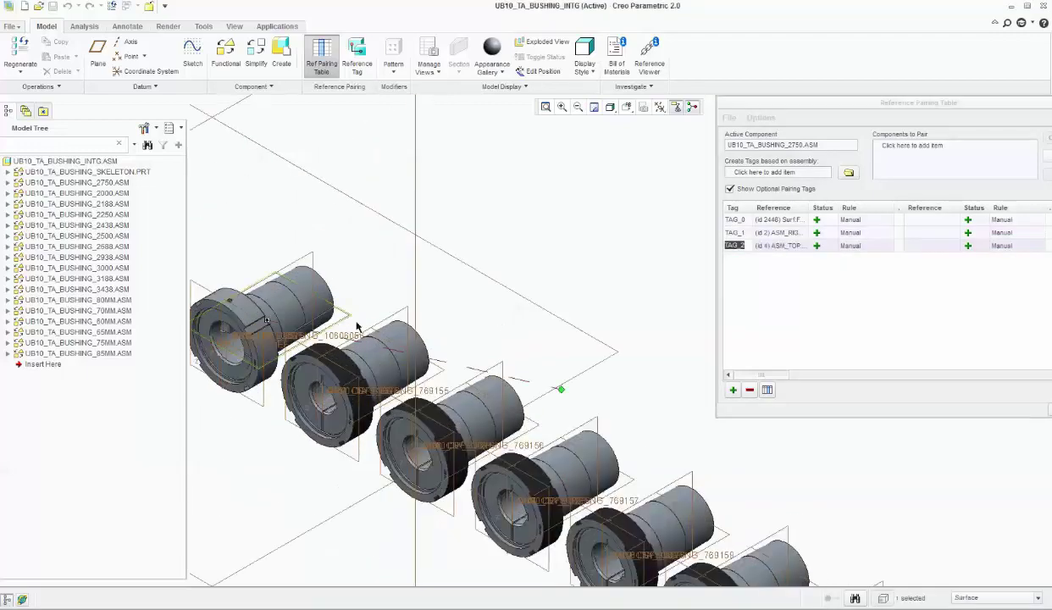
ctrl+click(535, 429)
ctrl+click(627, 481)
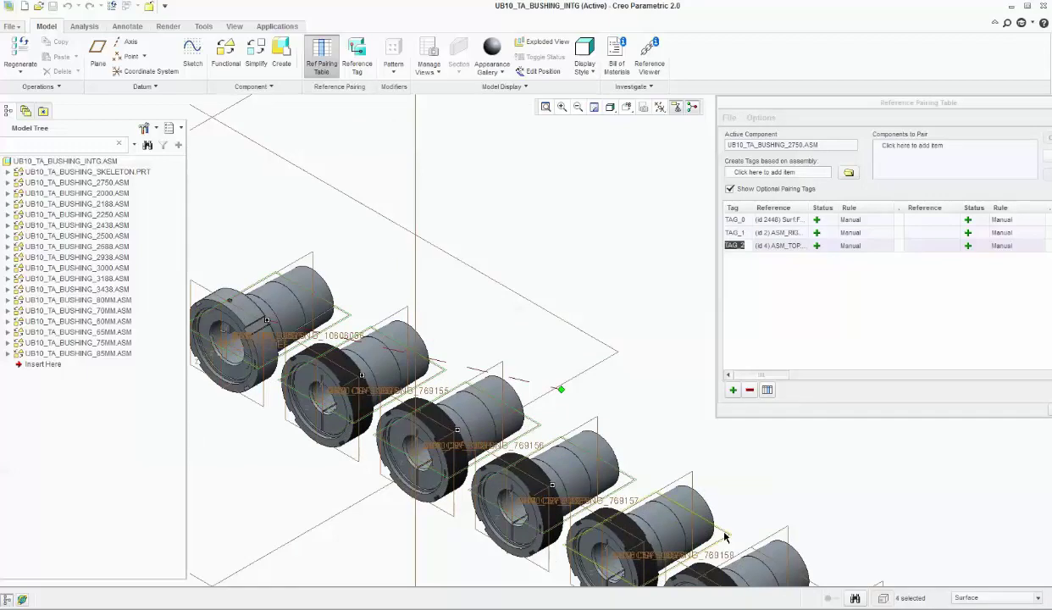
ctrl+click(725, 537)
Step: Extend the third tag's references with the ASM_TOP datum planes of the sixth to eighth bushings
scroll(725, 537, down, 3)
scroll(529, 439, up, 3)
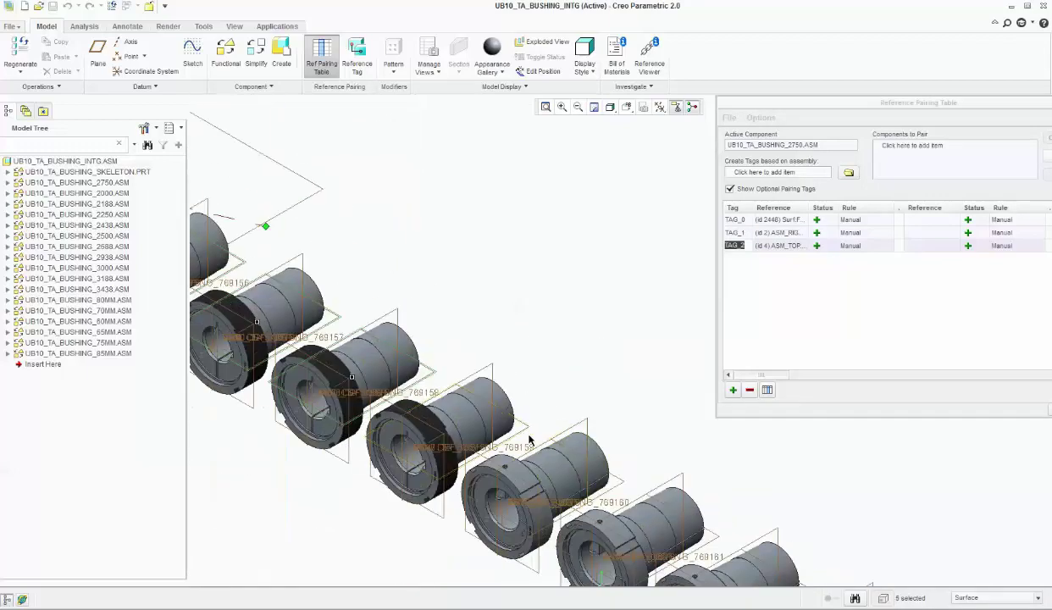
ctrl+click(511, 417)
ctrl+click(602, 469)
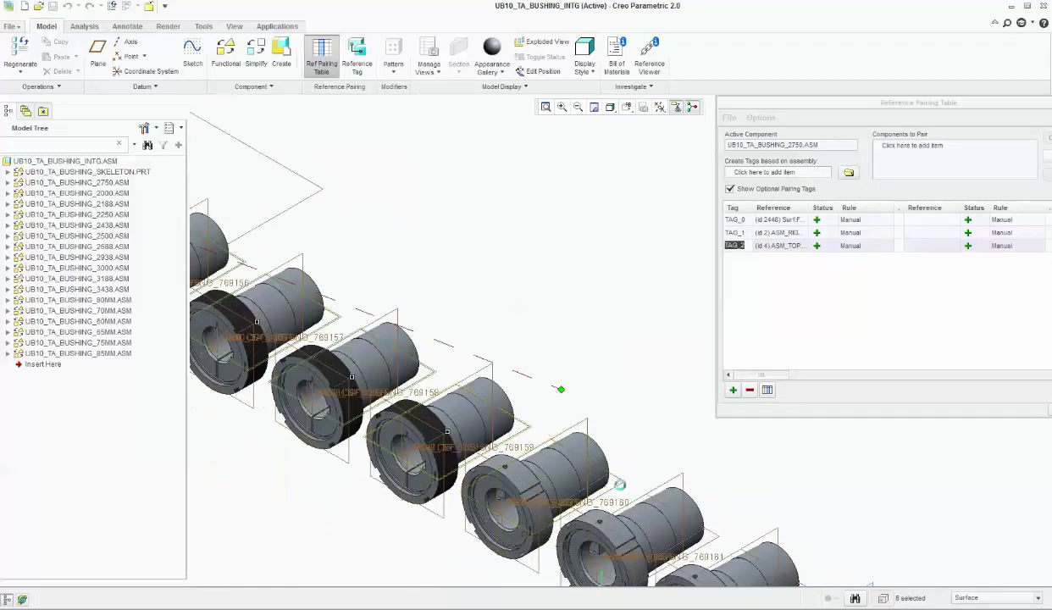
ctrl+click(718, 539)
Step: Include the ASM_TOP datum planes of the ninth to thirteenth bushings in the third tag's references
scroll(712, 535, down, 3)
scroll(558, 458, up, 2)
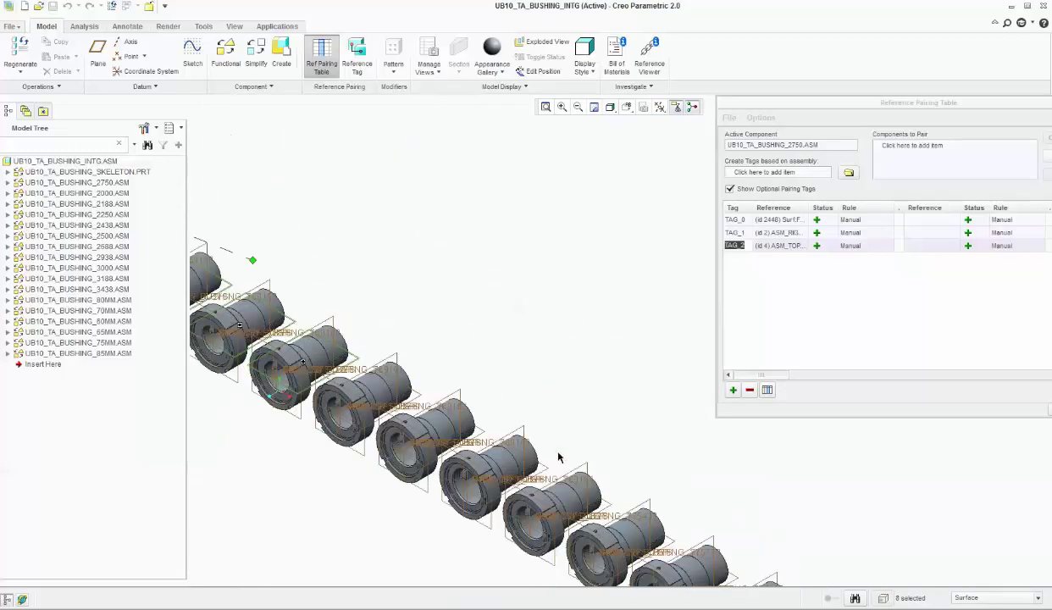
ctrl+click(422, 398)
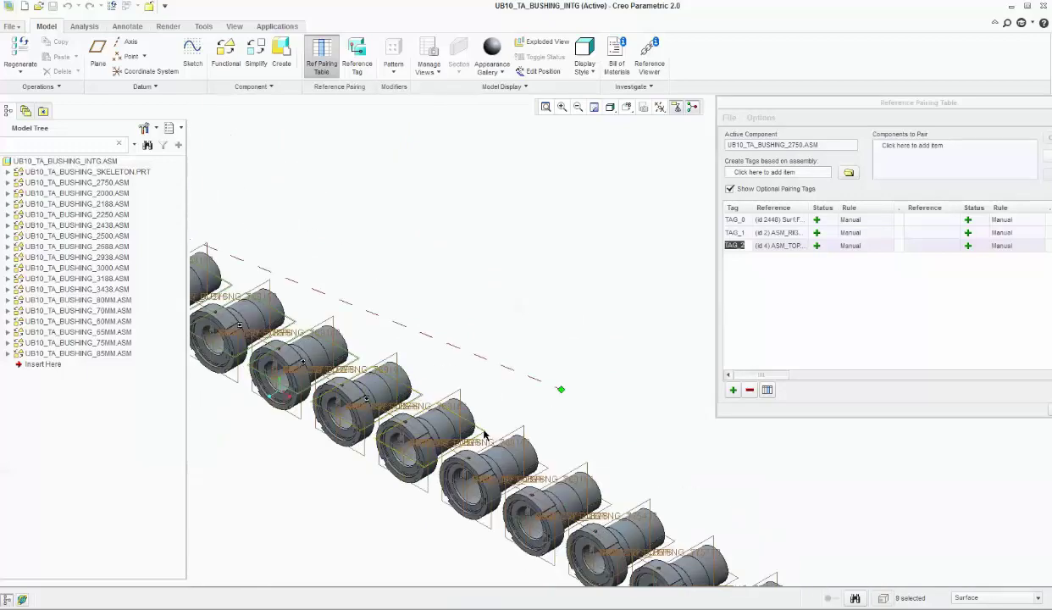
ctrl+click(484, 436)
ctrl+click(549, 472)
ctrl+click(608, 507)
Step: Complete the third tag's references with the ASM_TOP datum planes of the last four bushings in the row
scroll(610, 504, down, 2)
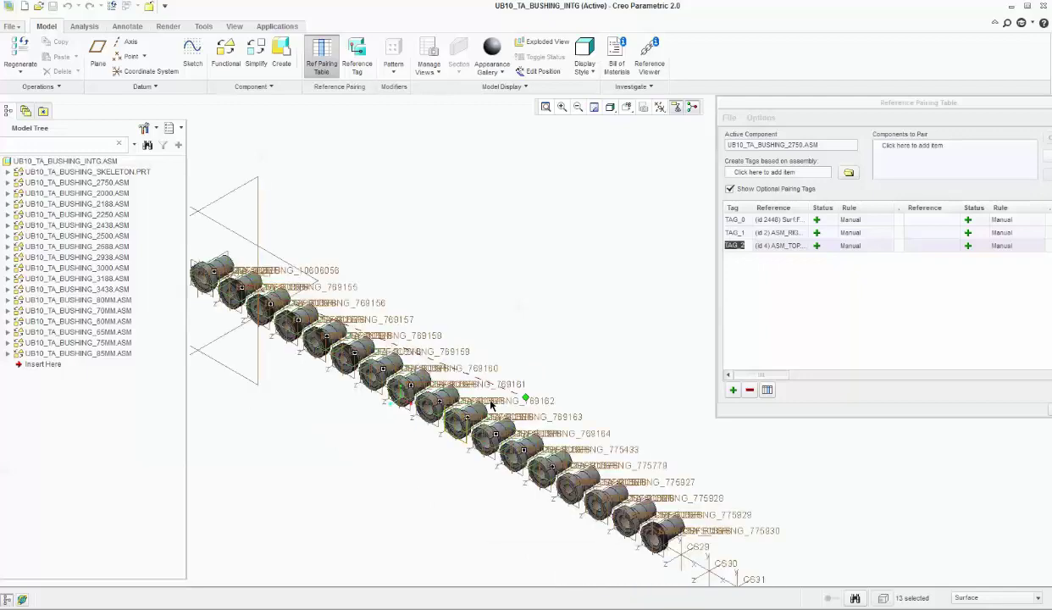
scroll(615, 498, up, 2)
ctrl+click(573, 457)
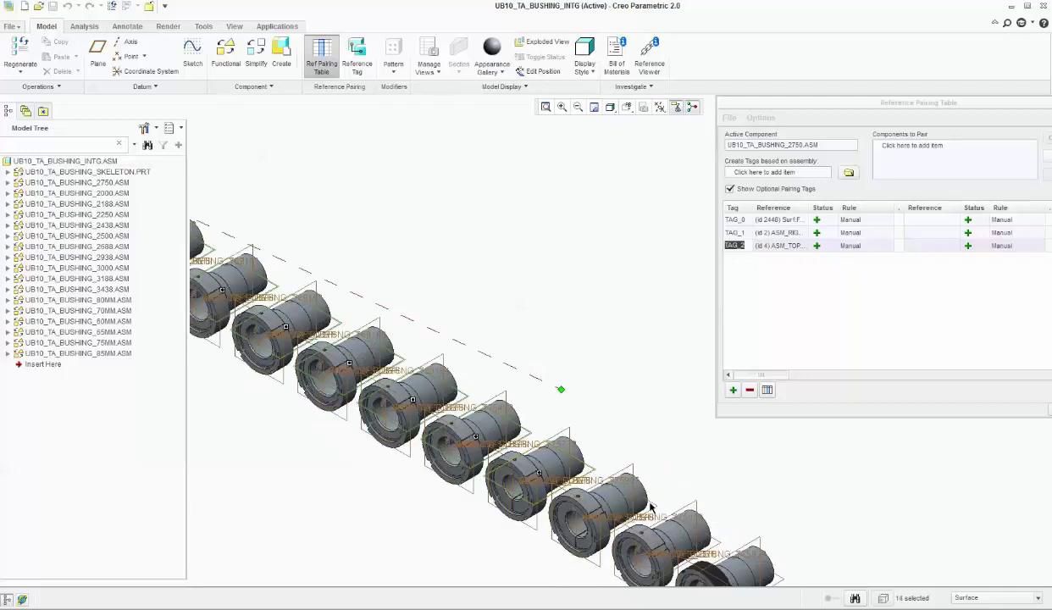
ctrl+click(639, 494)
scroll(716, 543, down, 2)
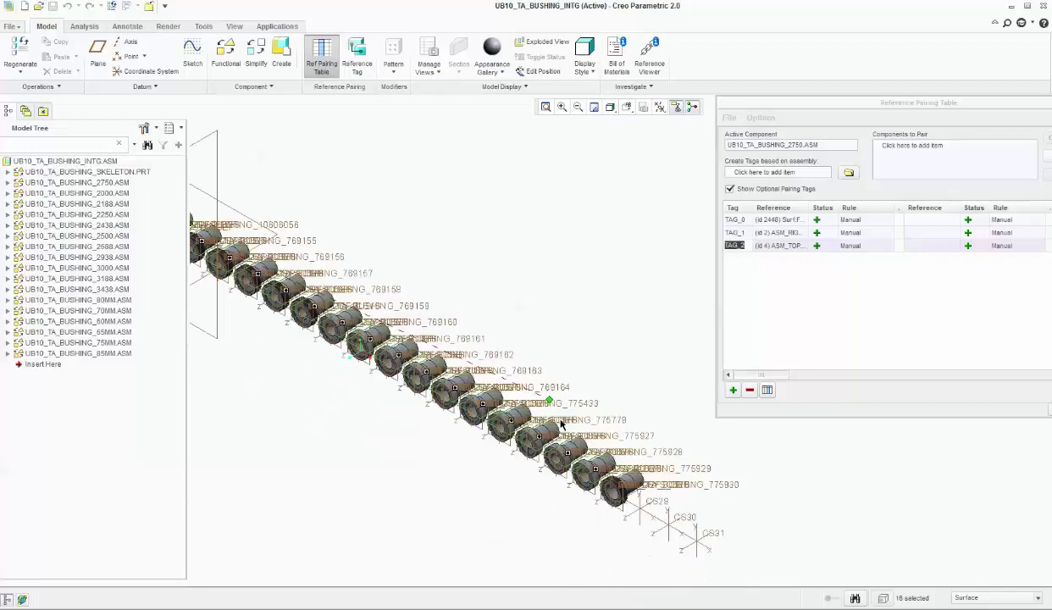
scroll(707, 534, up, 2)
ctrl+click(622, 474)
ctrl+click(703, 515)
scroll(716, 521, down, 3)
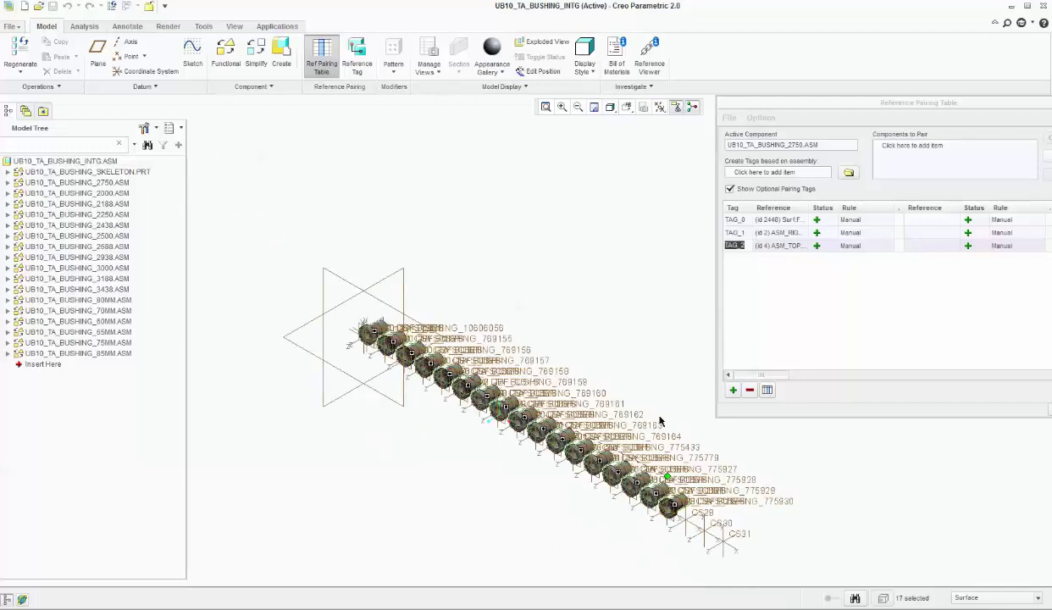
Step: Create a fourth pairing tag and assign it the center axes of the first three bushings
scroll(582, 324, up, 2)
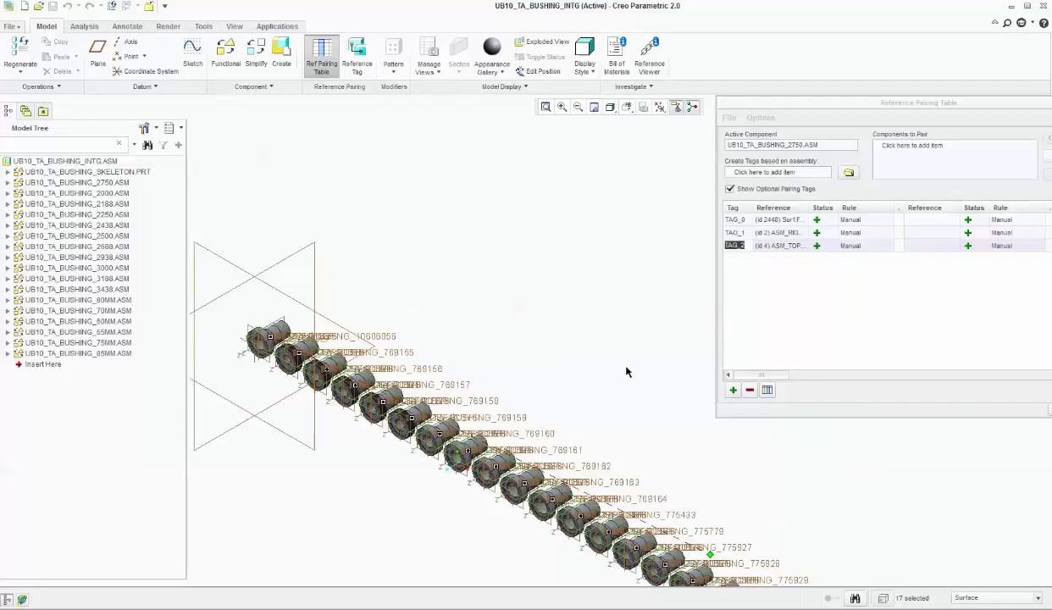
click(733, 391)
scroll(245, 325, up, 5)
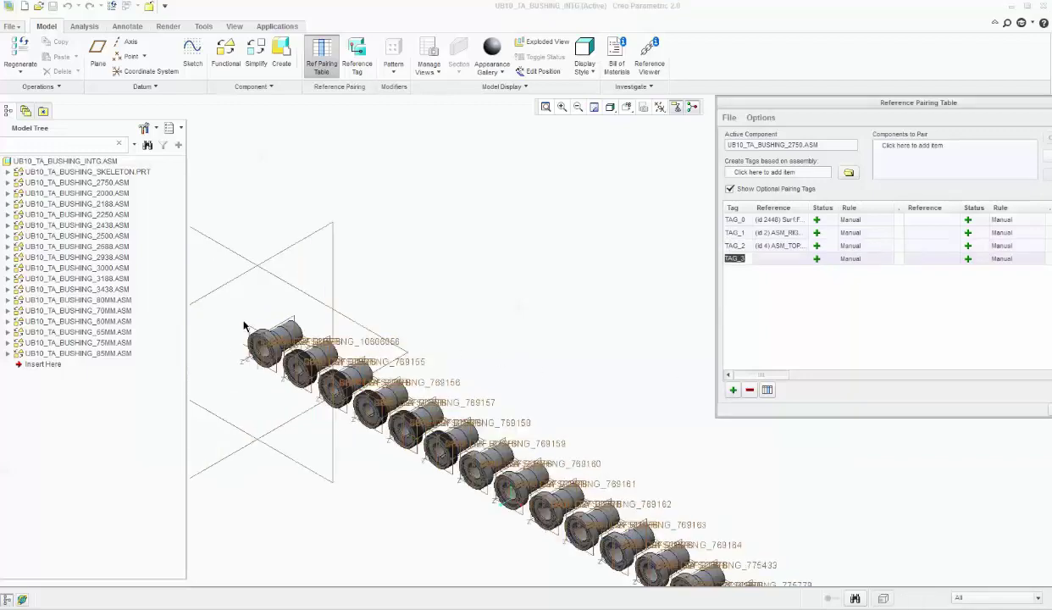
scroll(275, 331, up, 4)
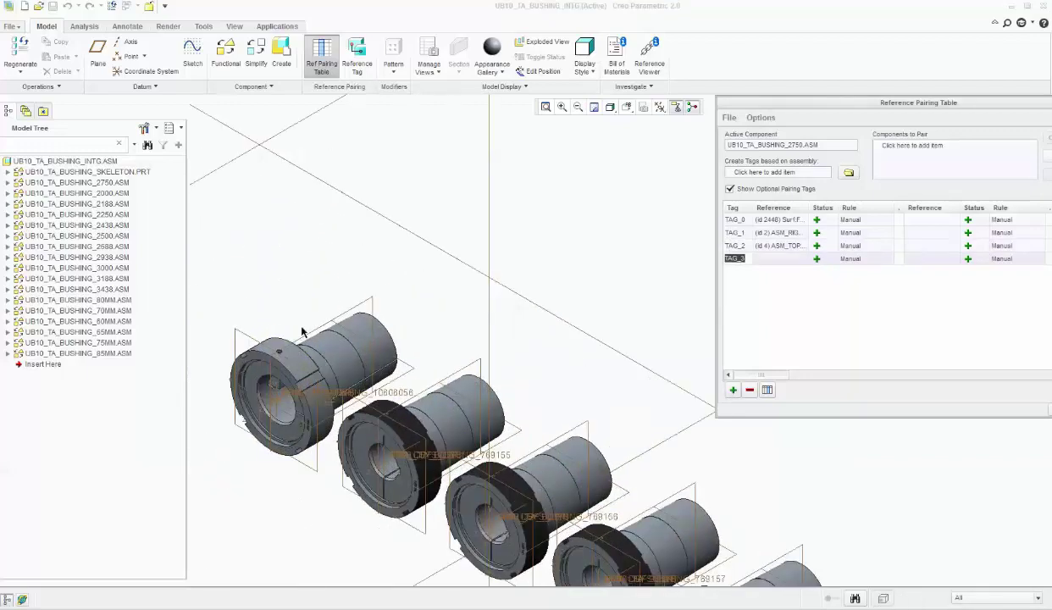
click(377, 364)
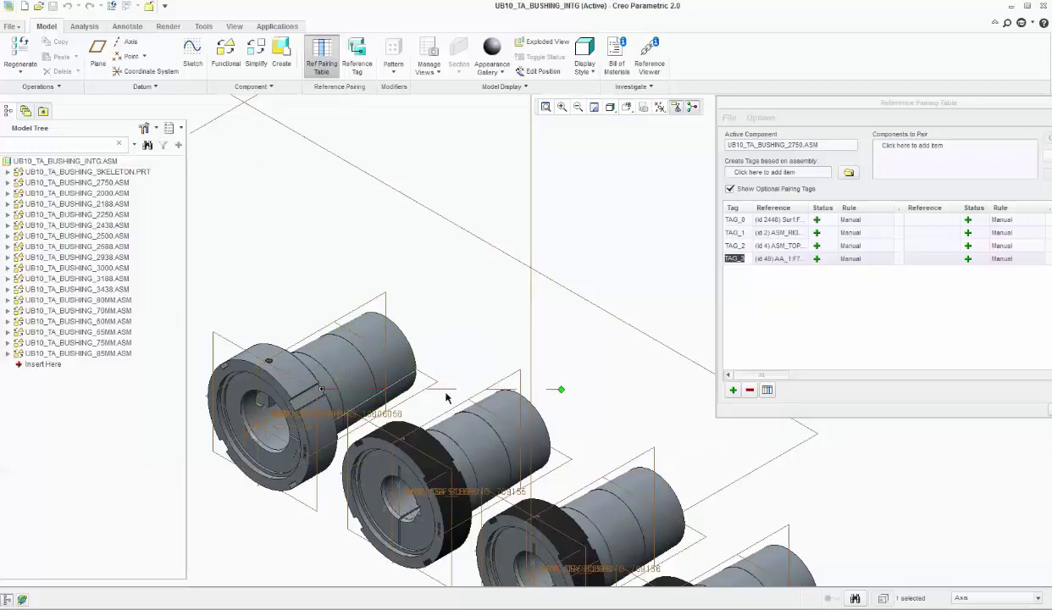
click(483, 434)
scroll(627, 508, up, 5)
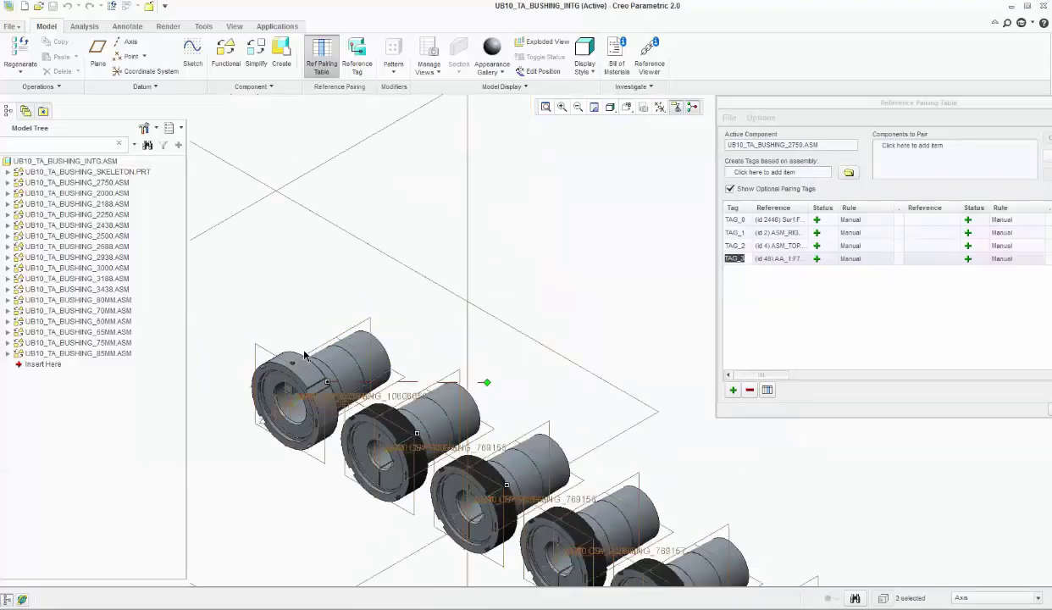
Step: Add the center axes of the fourth to sixth bushings to the fourth tag's references
scroll(520, 462, down, 6)
click(504, 454)
click(600, 512)
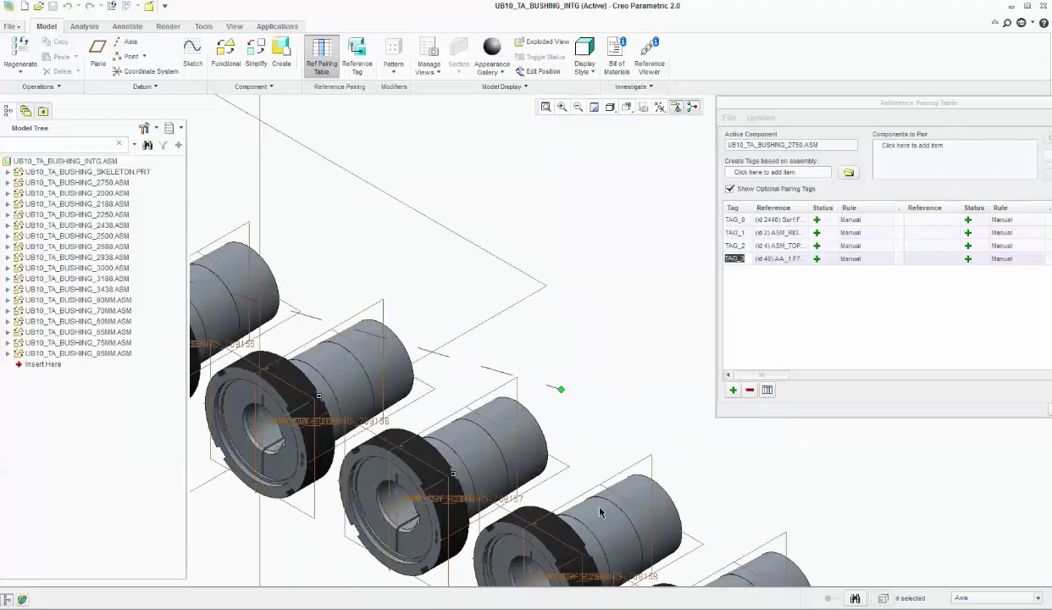
scroll(603, 511, up, 5)
scroll(547, 480, down, 5)
click(547, 480)
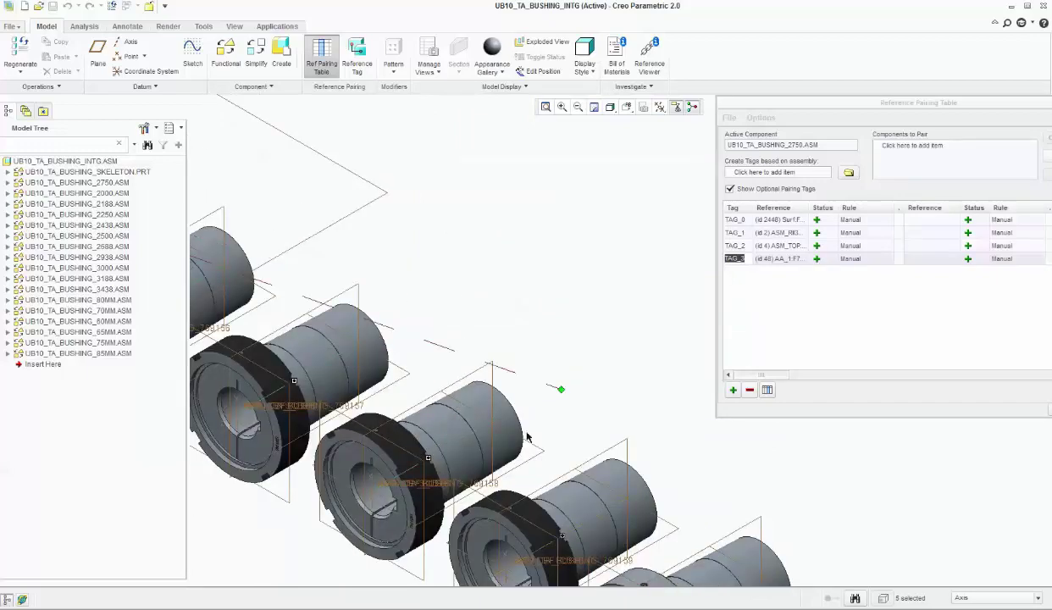
Step: Extend the fourth tag's references with the center axes of the seventh to ninth bushings
scroll(500, 383, down, 3)
scroll(508, 398, up, 3)
ctrl+click(553, 477)
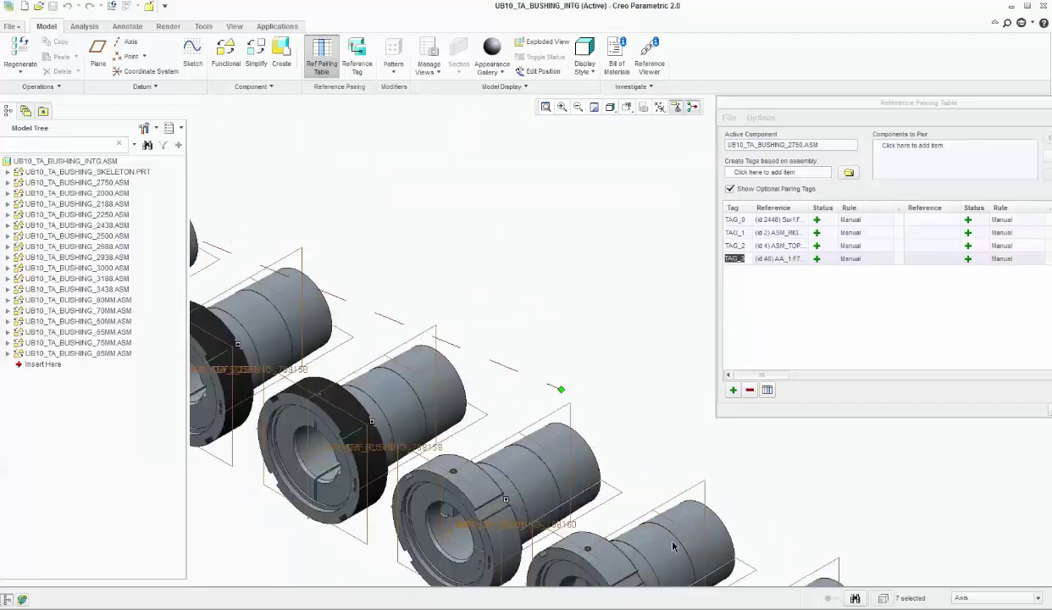
scroll(614, 509, down, 3)
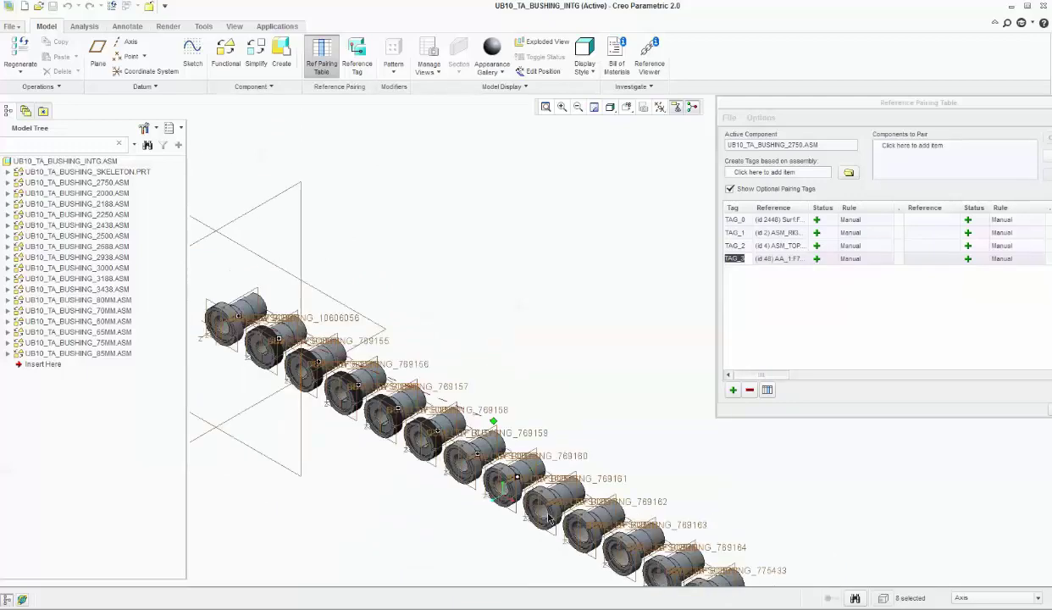
scroll(542, 508, up, 3)
ctrl+click(574, 472)
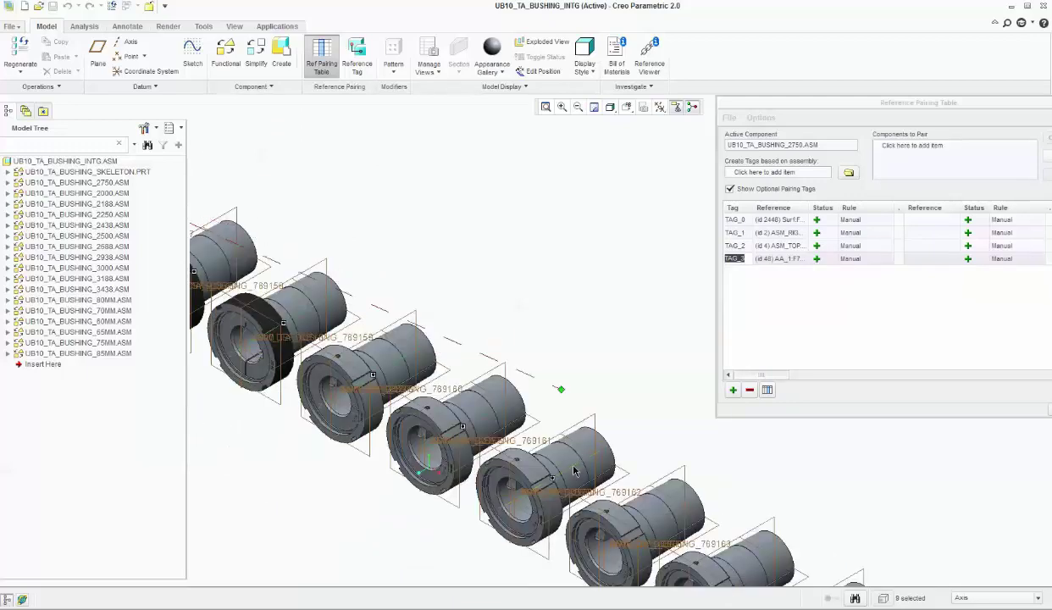
Step: Include the center axes of the tenth to twelfth bushings in the fourth tag's references
ctrl+click(559, 459)
ctrl+click(647, 511)
scroll(395, 413, down, 3)
scroll(563, 505, up, 3)
ctrl+click(599, 511)
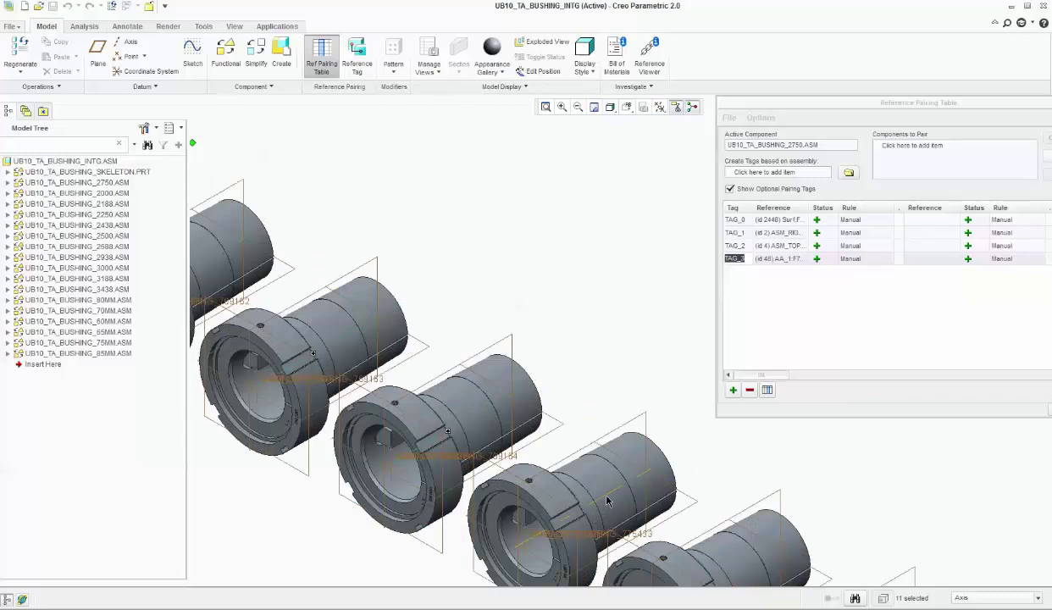
ctrl+click(540, 377)
Step: Add the center axes of the thirteenth and fourteenth bushings to the fourth tag's references
scroll(539, 382, down, 3)
scroll(547, 483, up, 3)
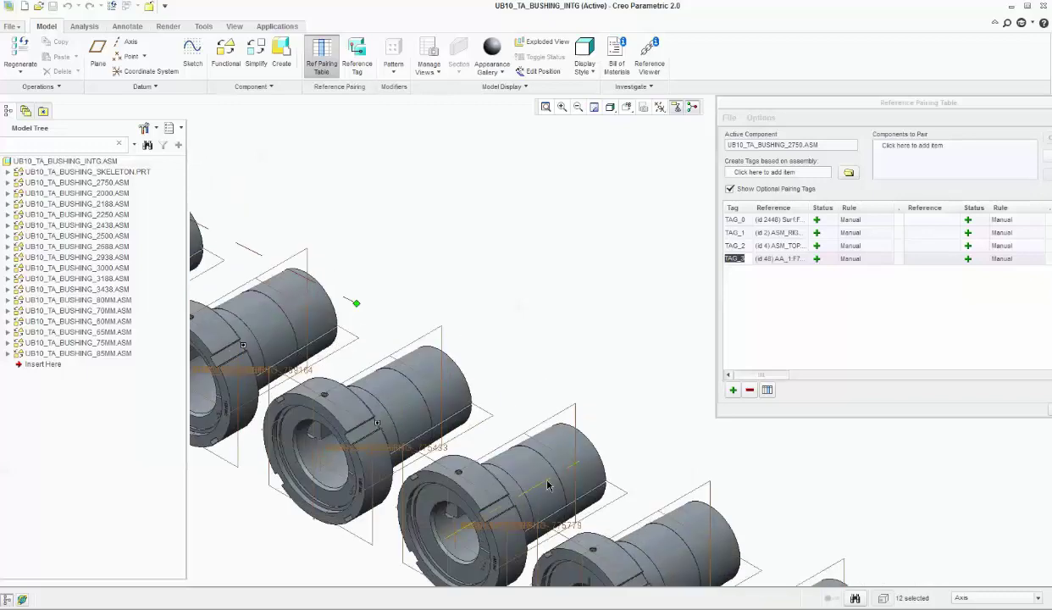
ctrl+click(548, 485)
ctrl+click(656, 550)
Step: Complete the fourth tag's references with the center axes of the last three bushings in the row
scroll(657, 550, down, 3)
scroll(605, 520, up, 1)
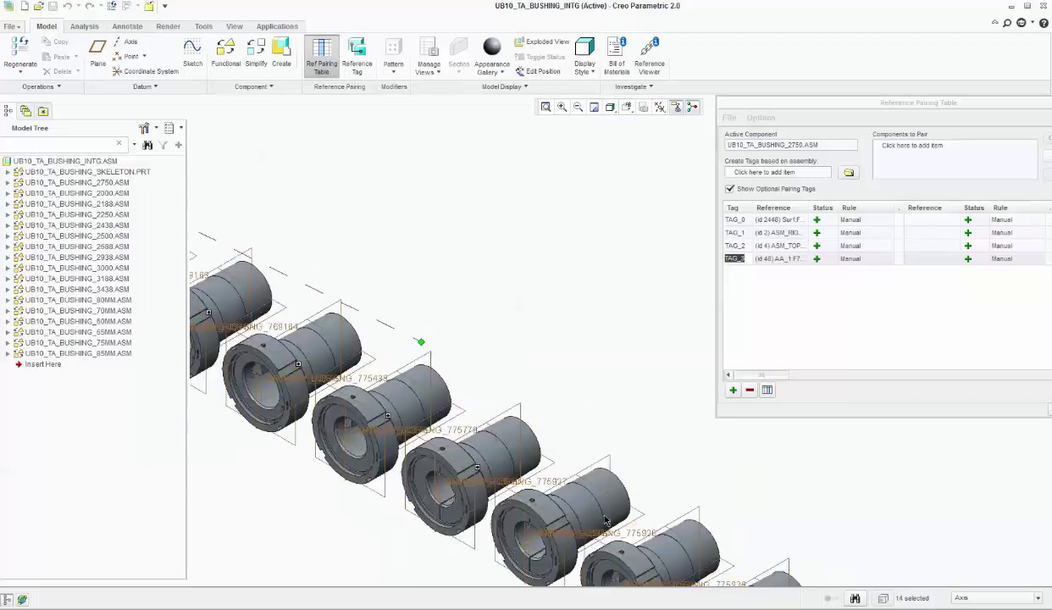
ctrl+click(574, 497)
ctrl+click(656, 548)
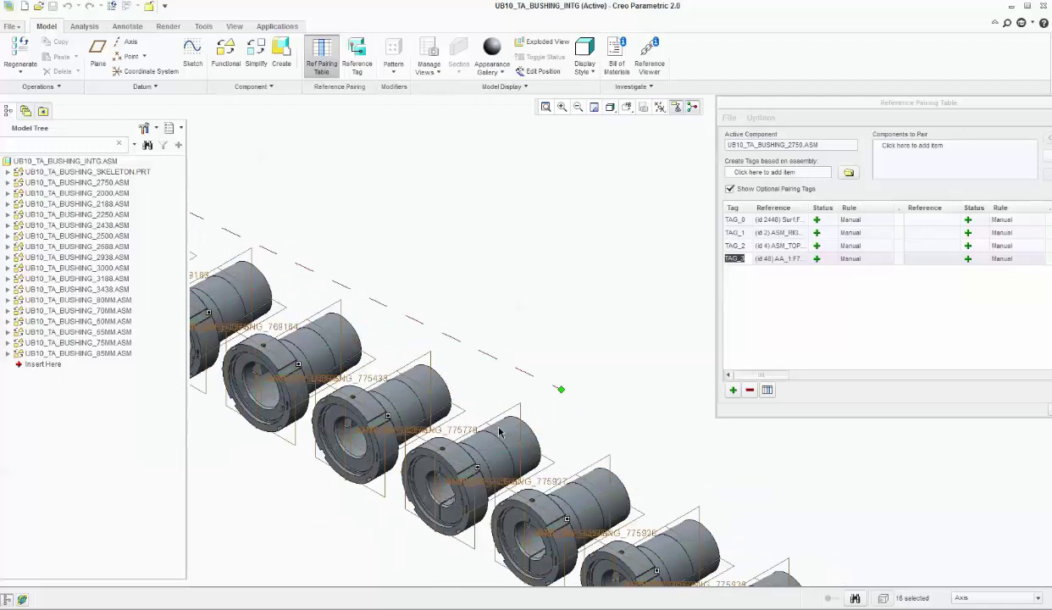
scroll(500, 433, down, 3)
scroll(593, 496, up, 2)
ctrl+click(597, 495)
scroll(674, 527, down, 3)
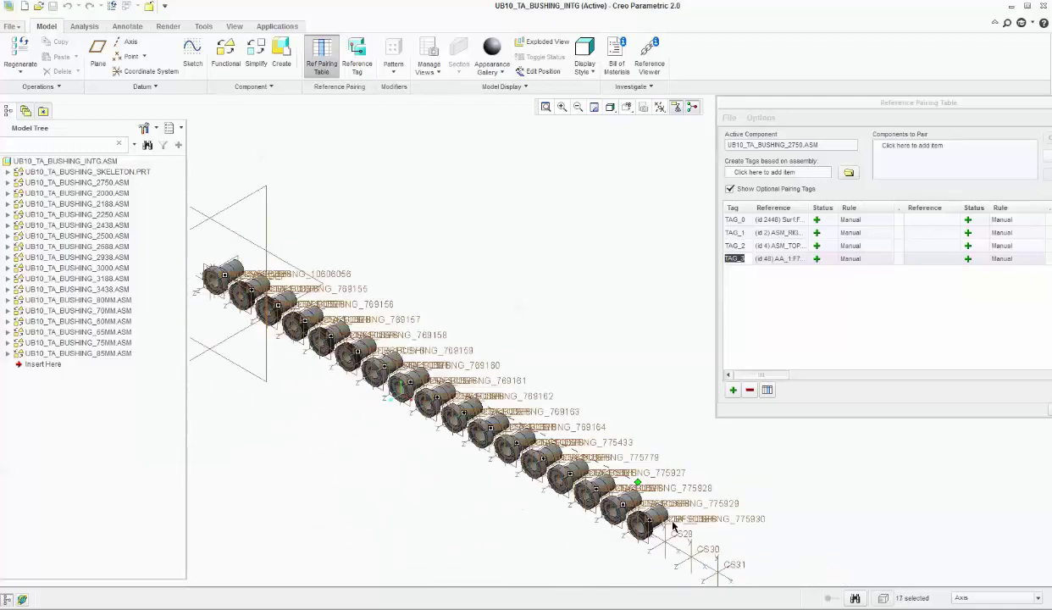
scroll(674, 528, down, 2)
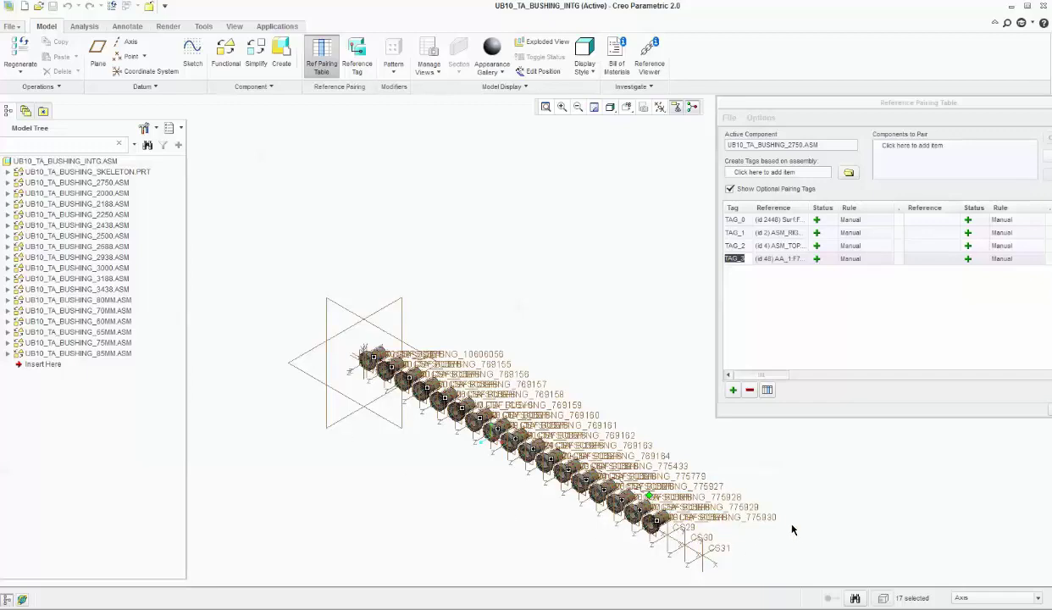
Step: Accept the reference pairing table with its four tags and clear the bushing selection
drag(822, 105, 674, 125)
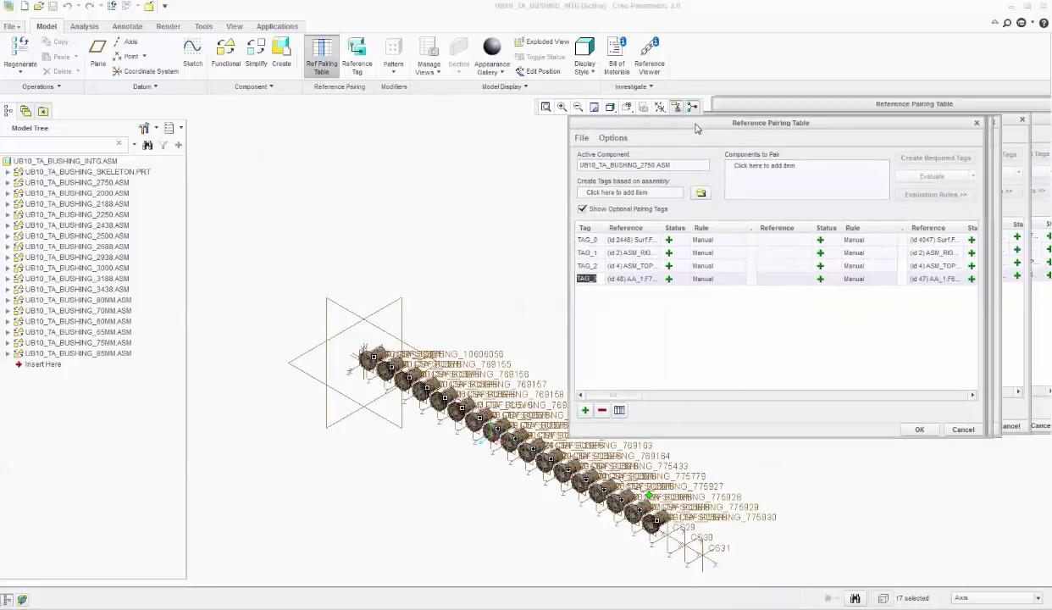
click(912, 430)
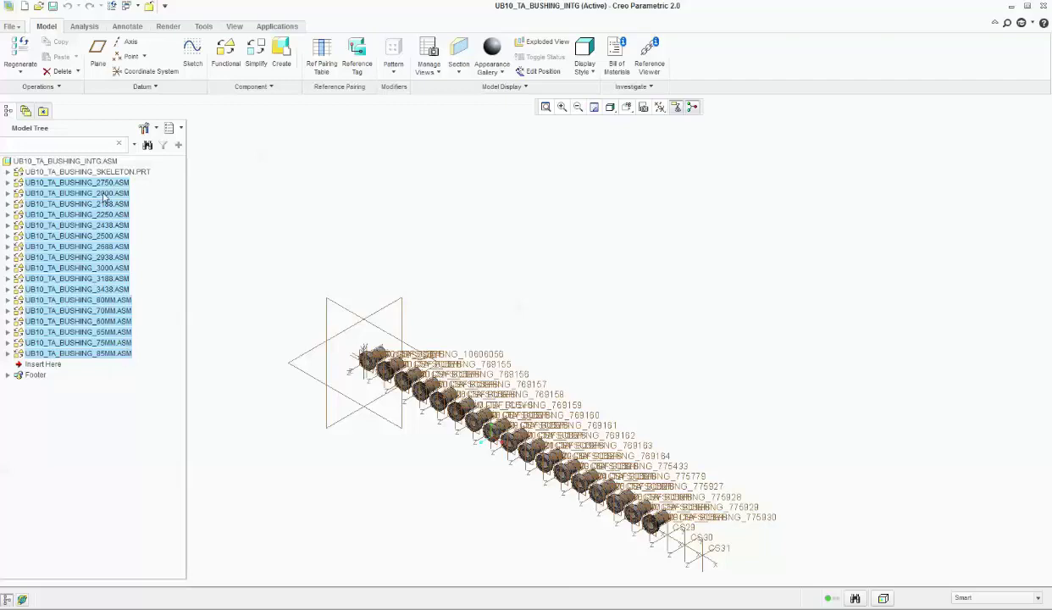
click(594, 325)
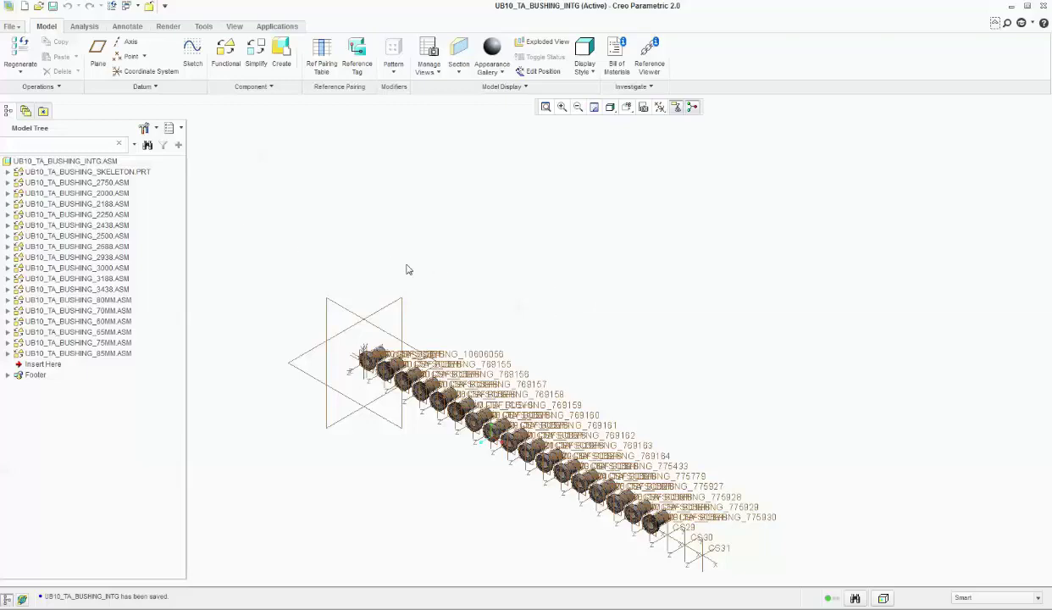
Step: Save the UB10_TA_BUSHING_INTG assembly in its current igs folder
click(10, 26)
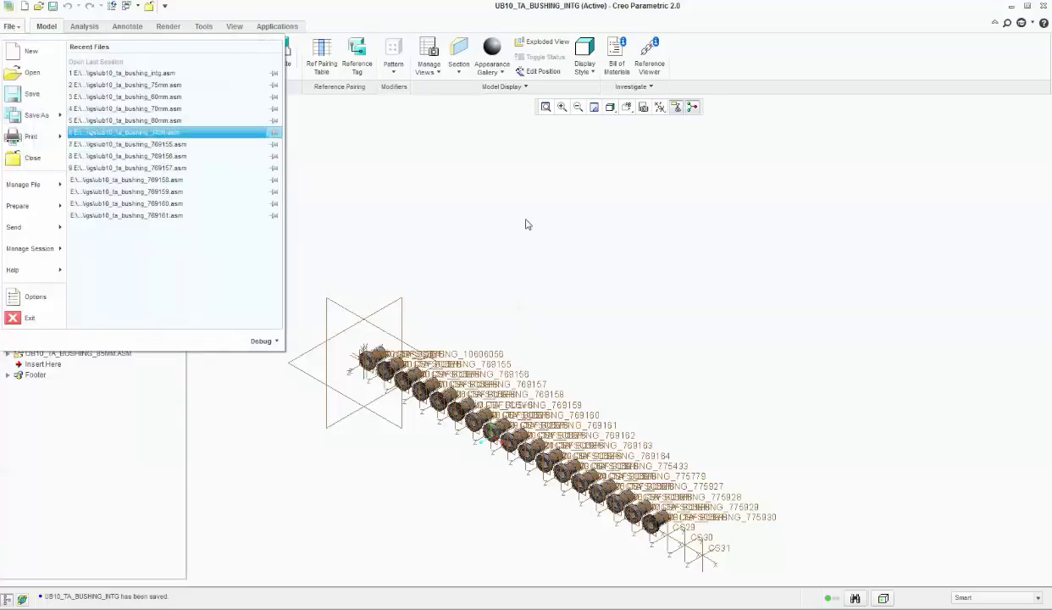
click(25, 94)
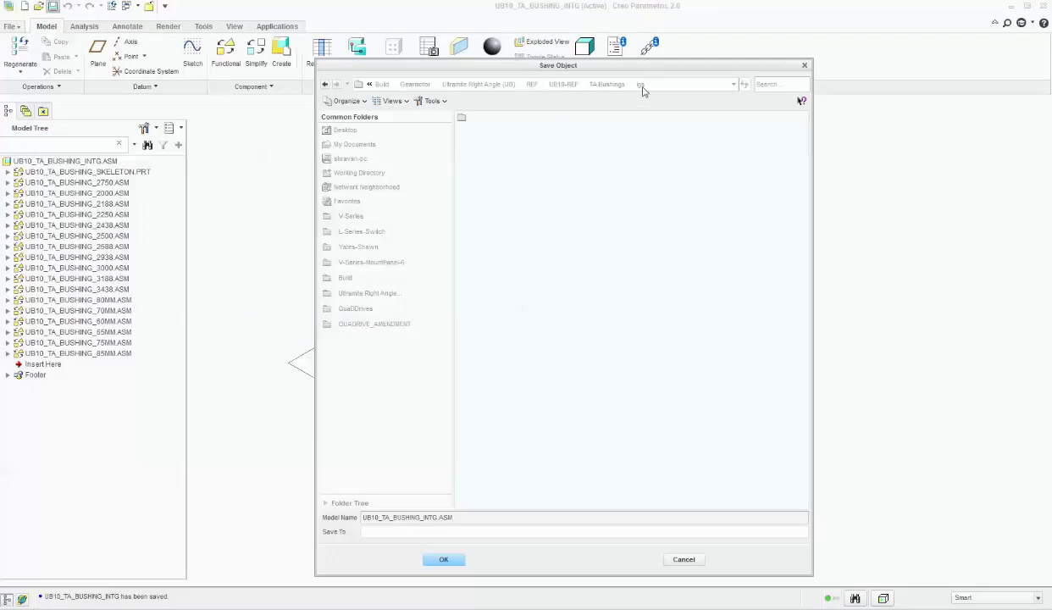
click(434, 558)
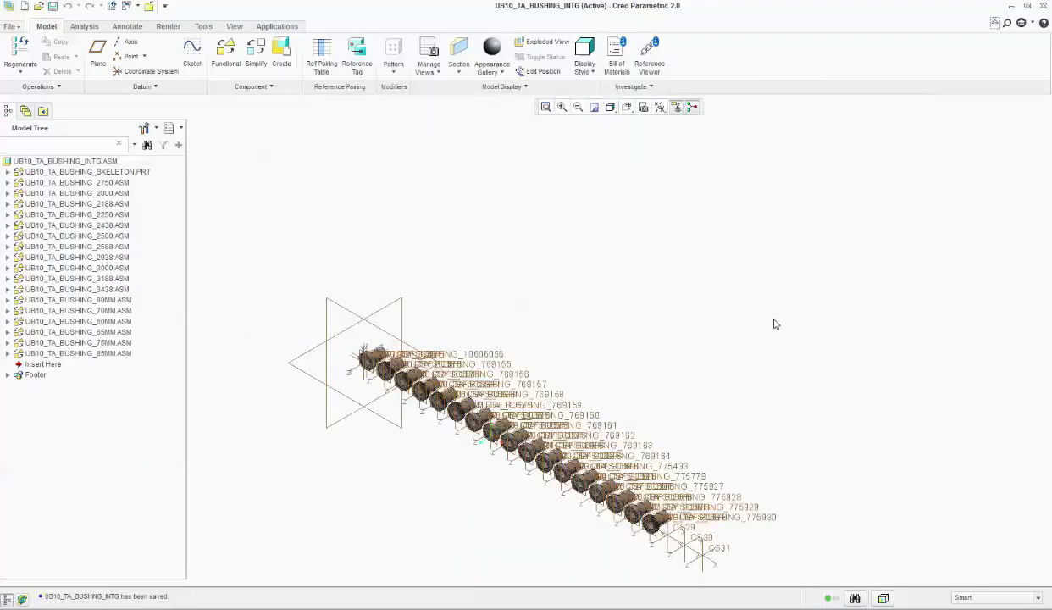
scroll(594, 341, down, 1)
scroll(607, 381, up, 1)
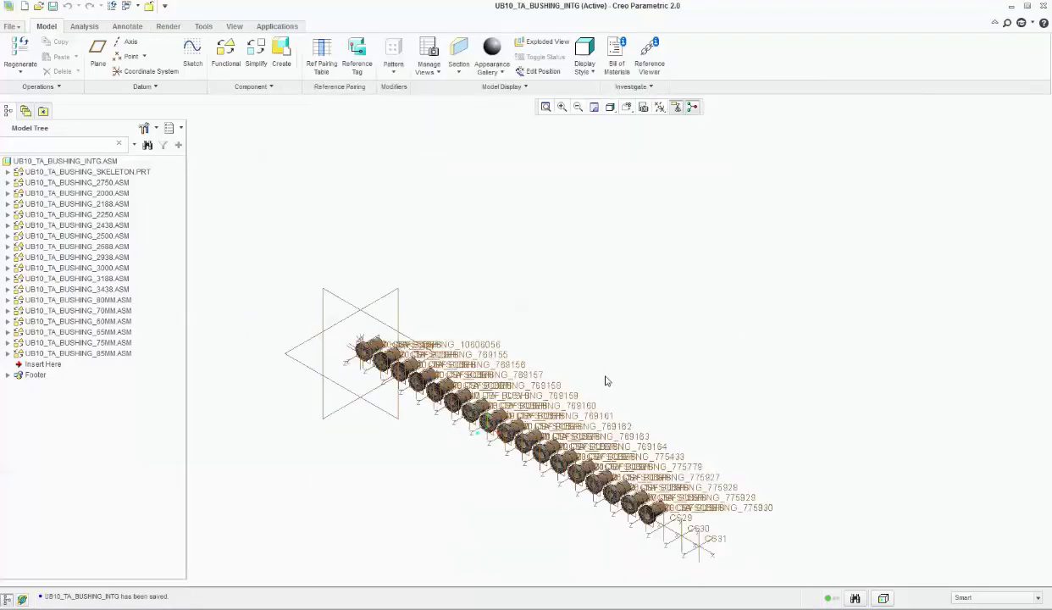
scroll(504, 504, up, 1)
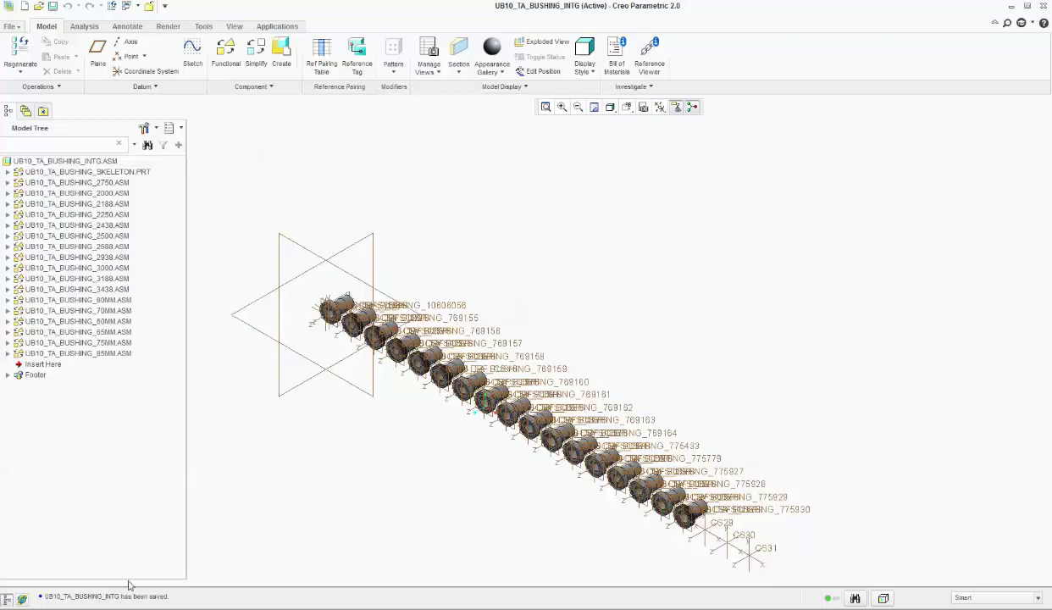
Step: Switch to Windows Explorer, look into the WORKING folder under Ultramite Right Angle (UB), and return to Creo Parametric
click(51, 582)
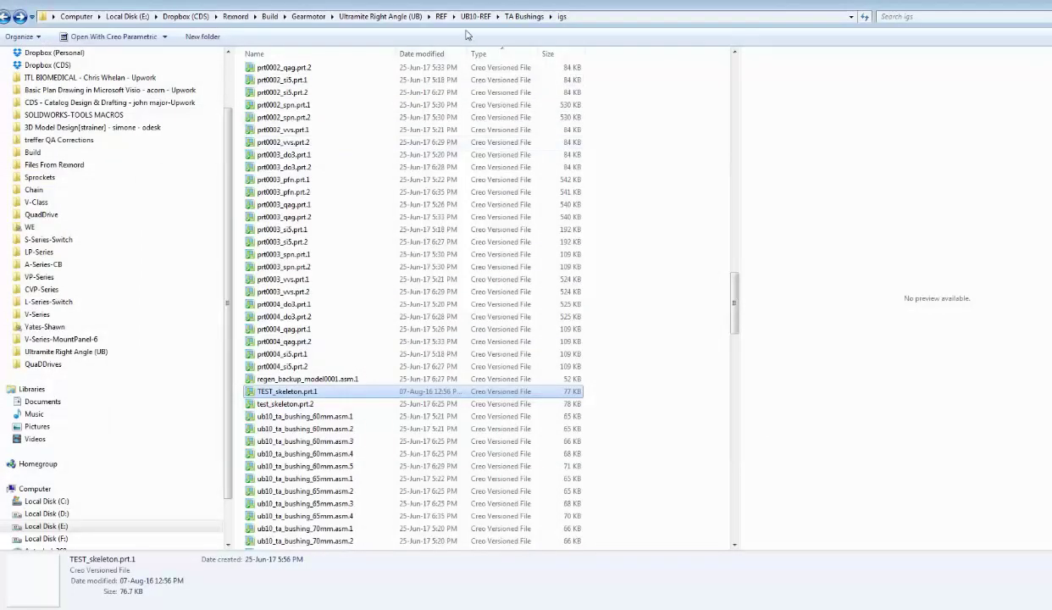
click(412, 21)
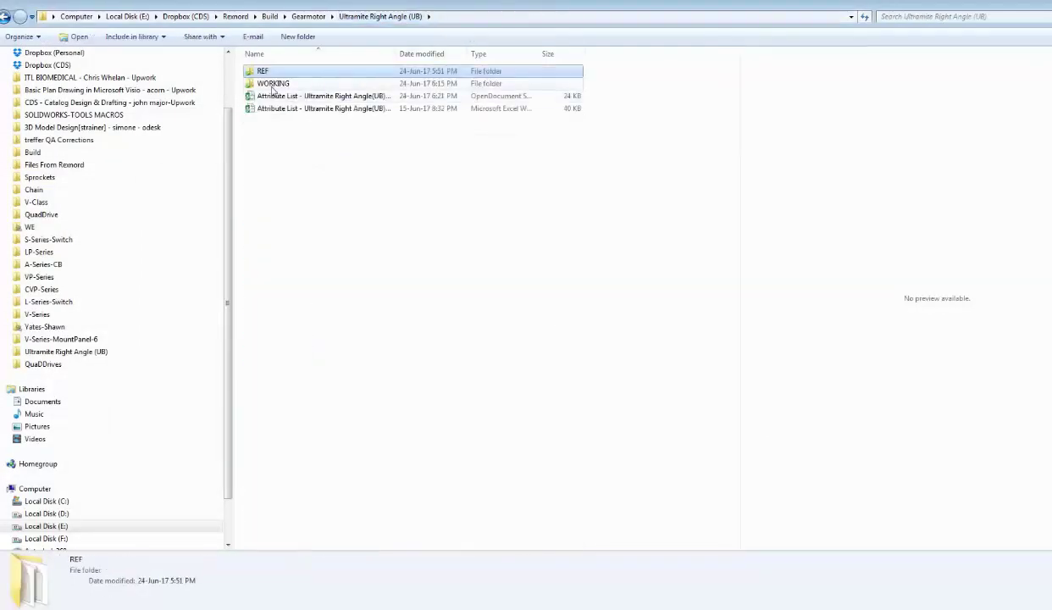
click(272, 85)
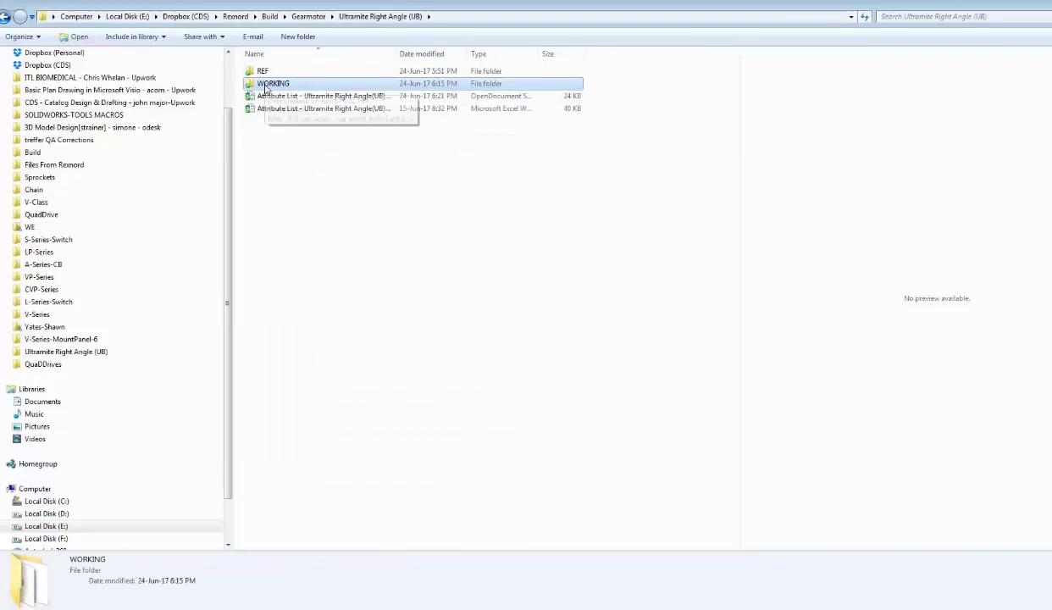
double_click(265, 86)
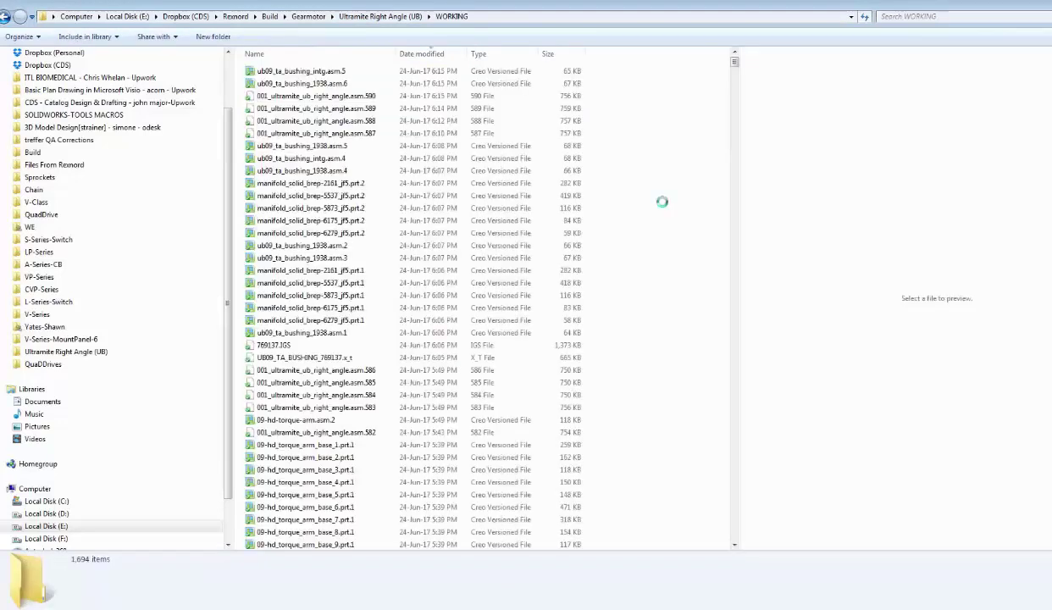
key(alt+Tab)
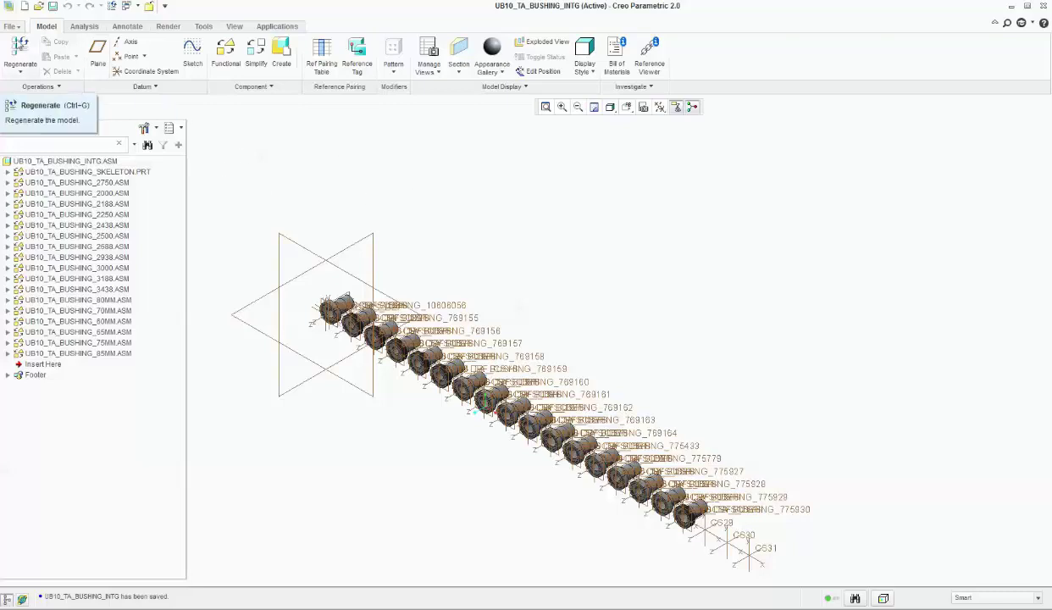
Step: Set the working directory to the WORKING folder under Ultramite Right Angle (UB)
click(10, 28)
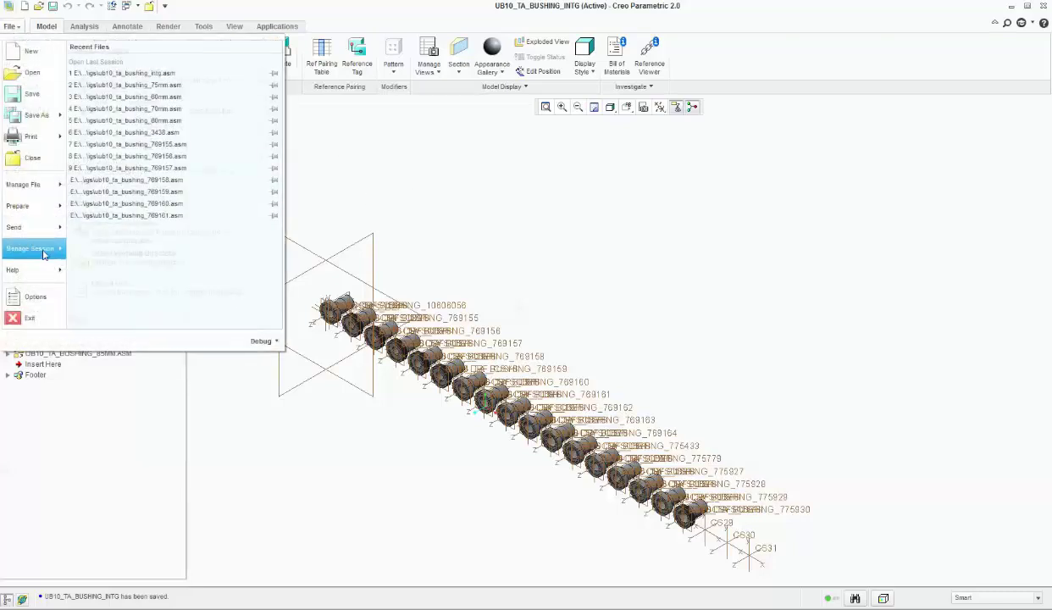
mouse_move(34, 248)
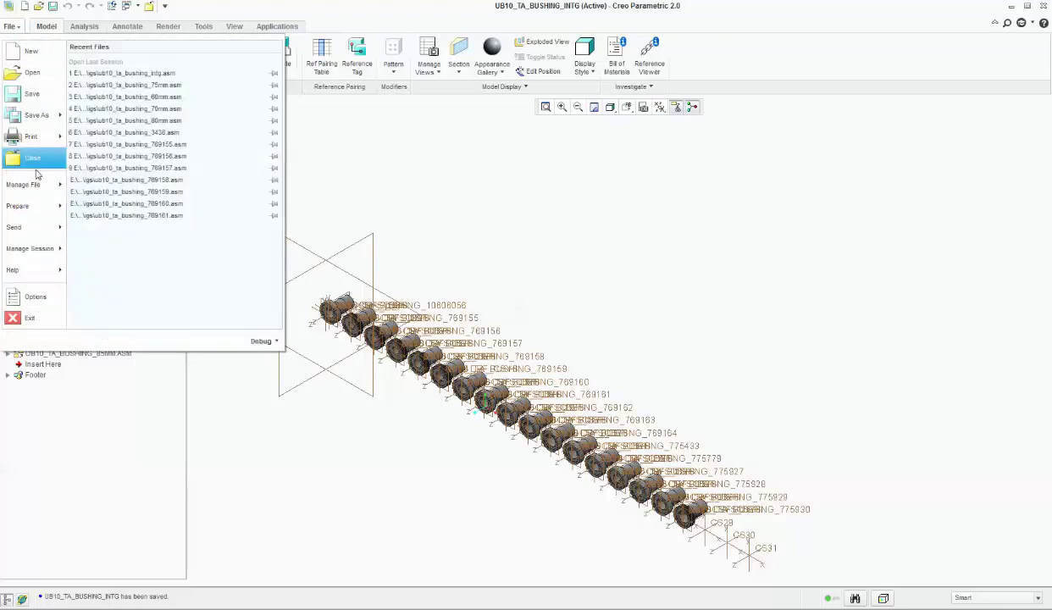
click(400, 177)
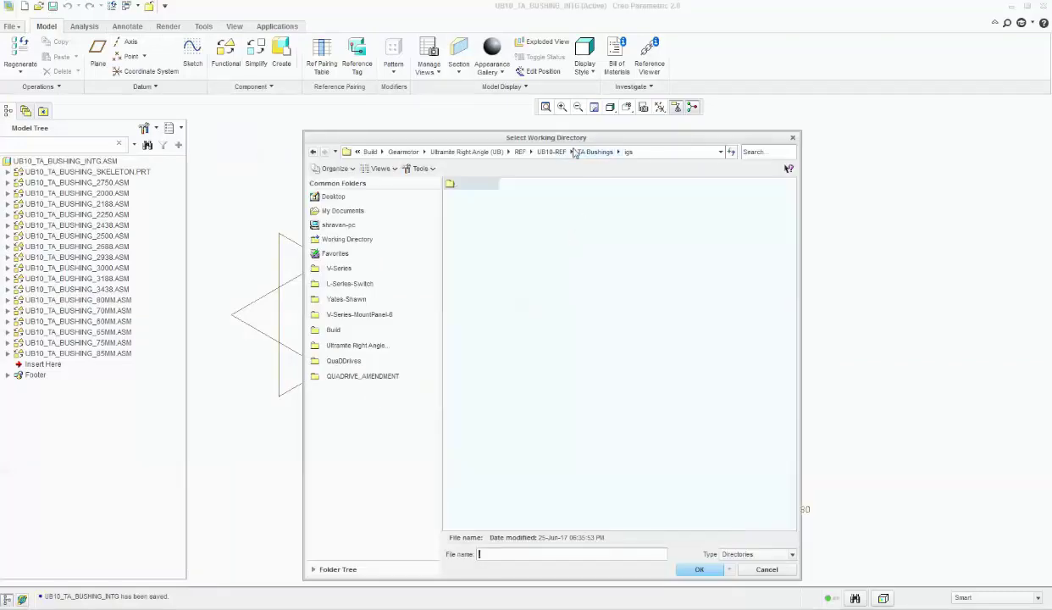
click(488, 154)
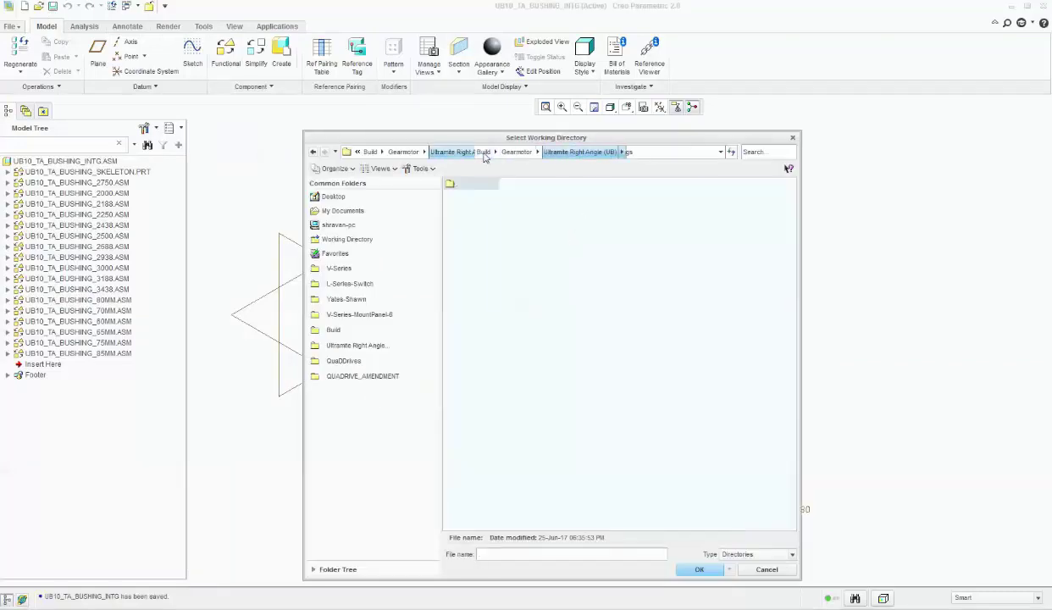
double_click(470, 208)
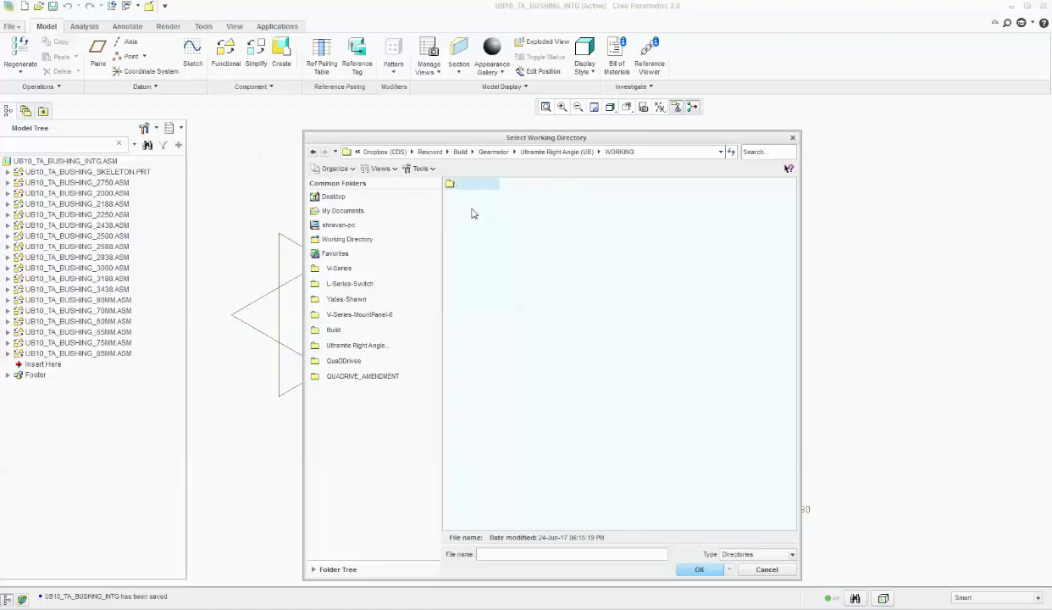
click(695, 570)
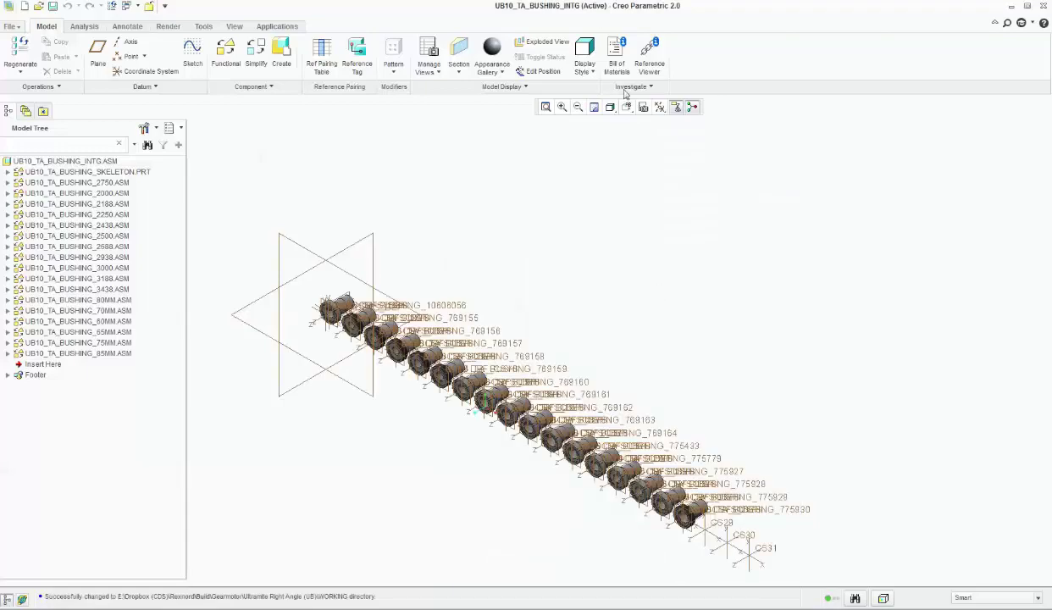
Step: Save a backup of the UB10_TA_BUSHING_INTG assembly to the WORKING folder
click(11, 28)
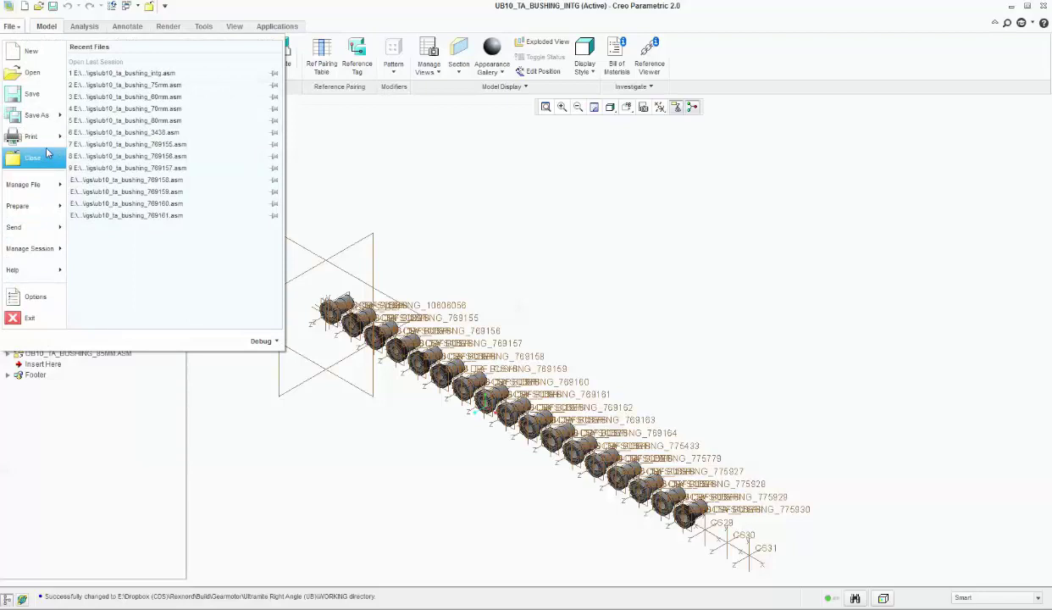
mouse_move(49, 115)
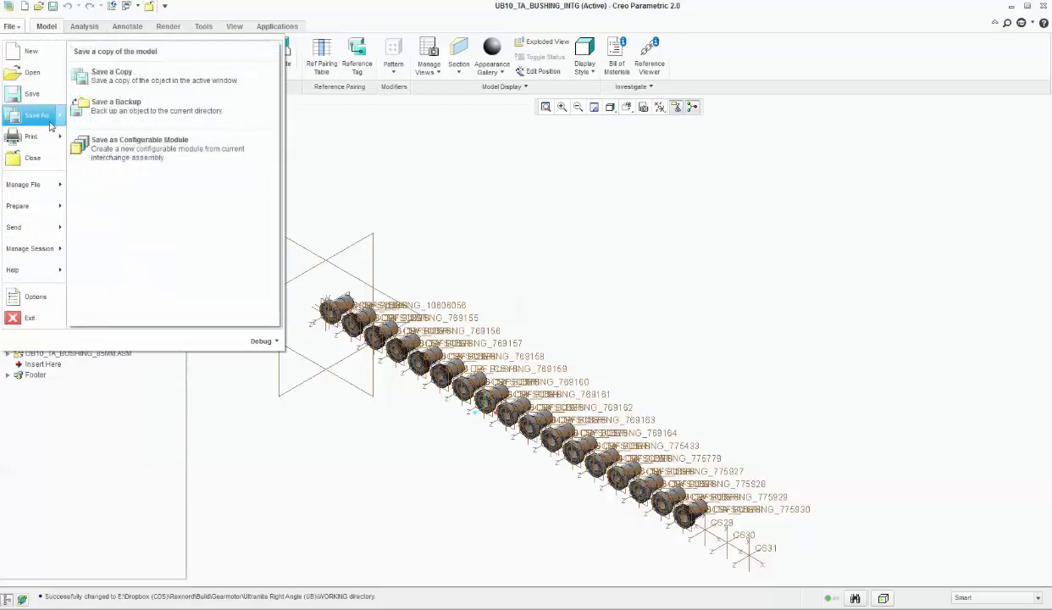
click(156, 114)
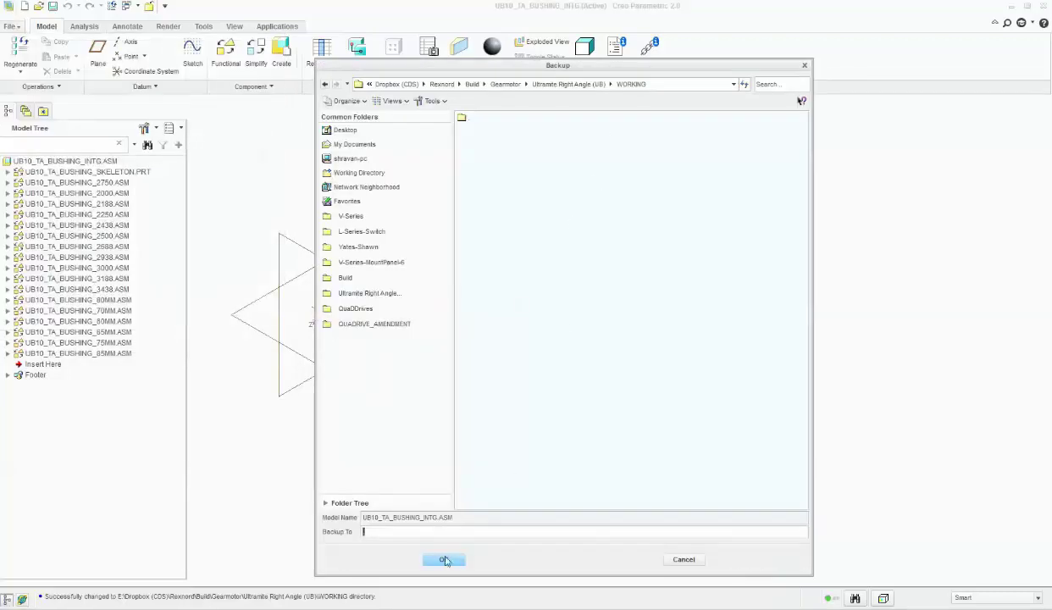
click(442, 558)
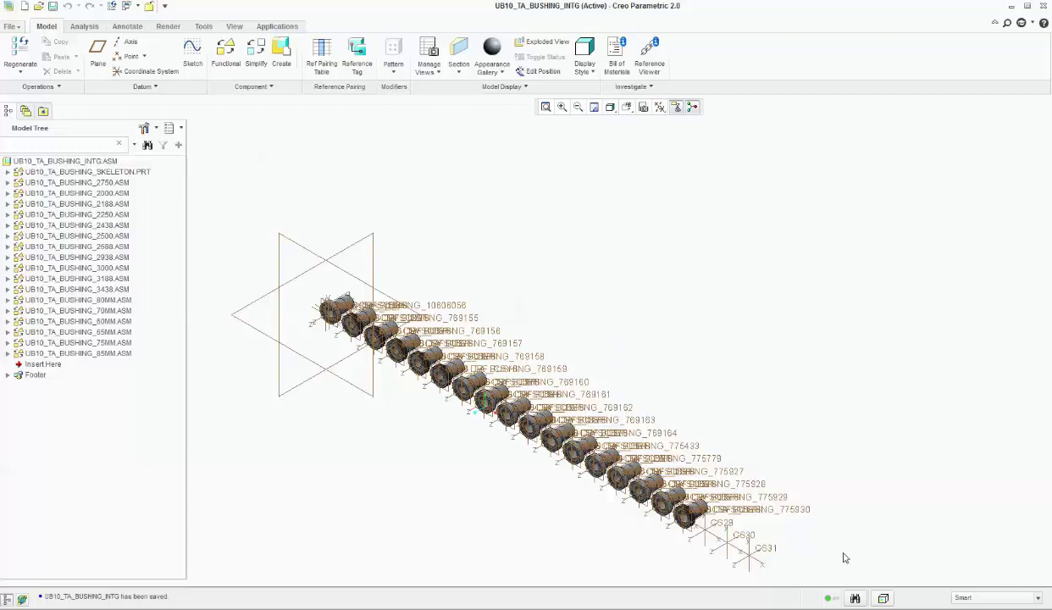
scroll(428, 457, up, 3)
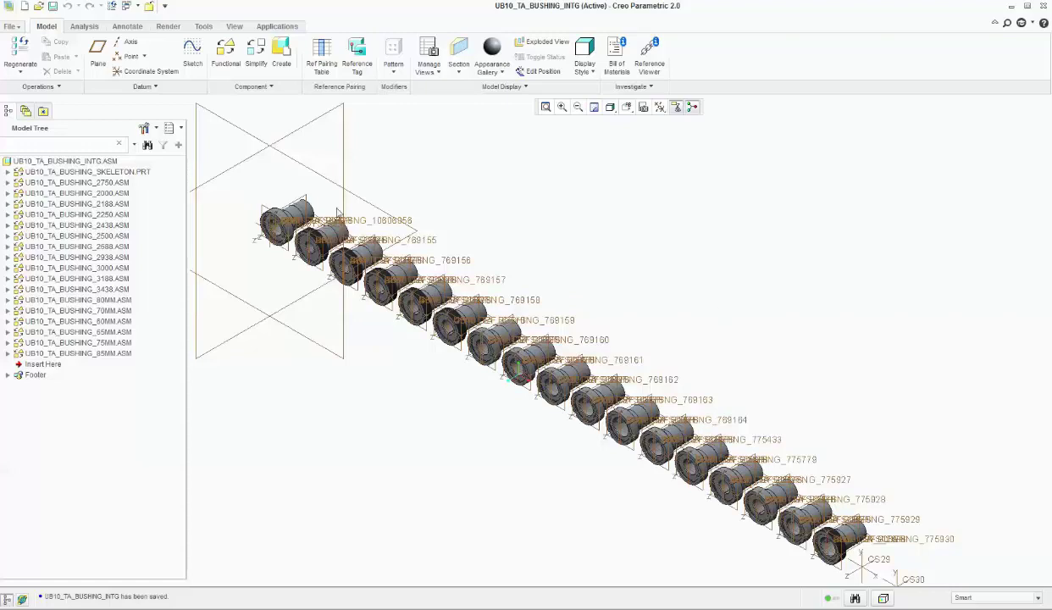
key(super)
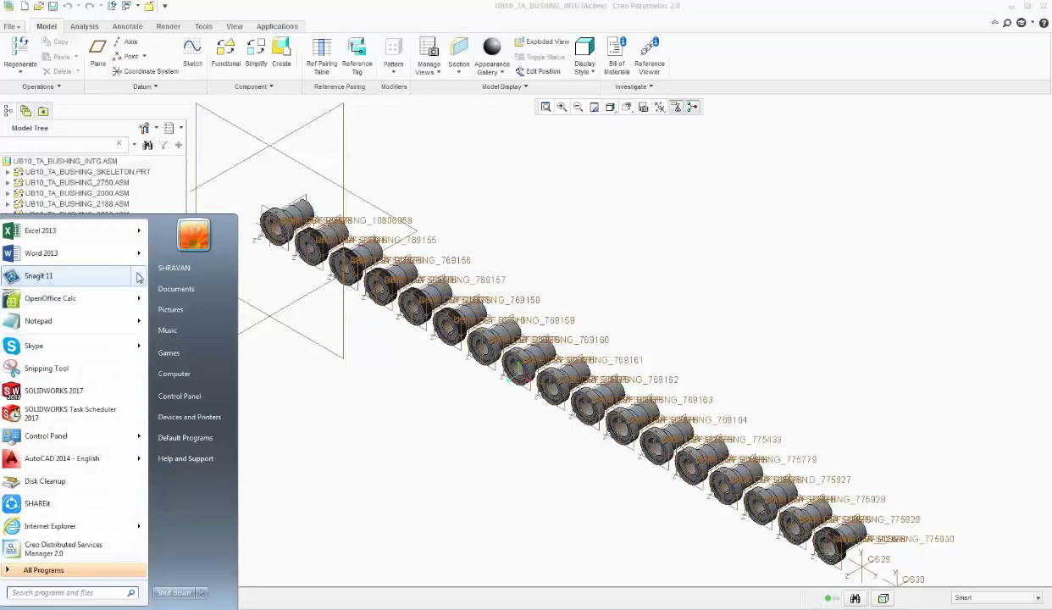
mouse_move(136, 277)
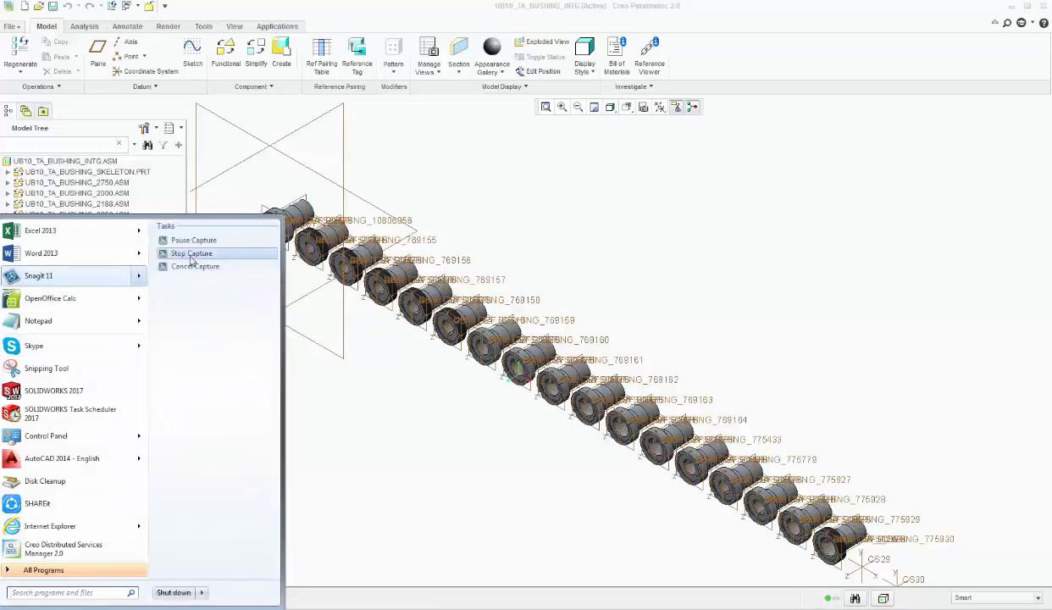